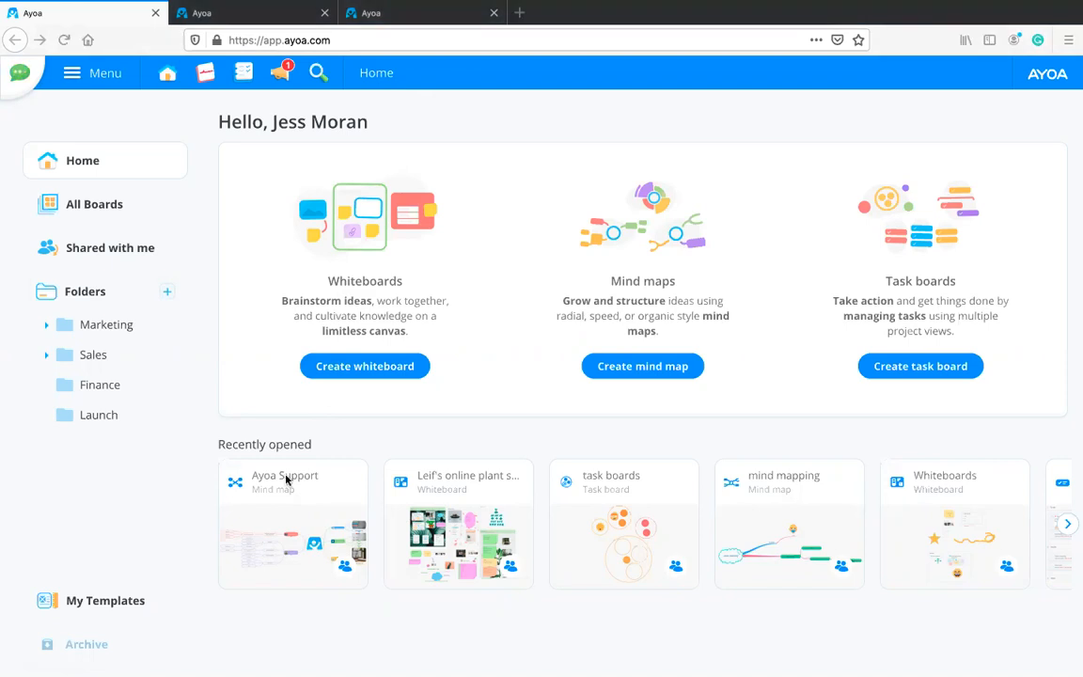
Start a new whiteboard from the SMART Goals Canvas template
left_click(381, 373)
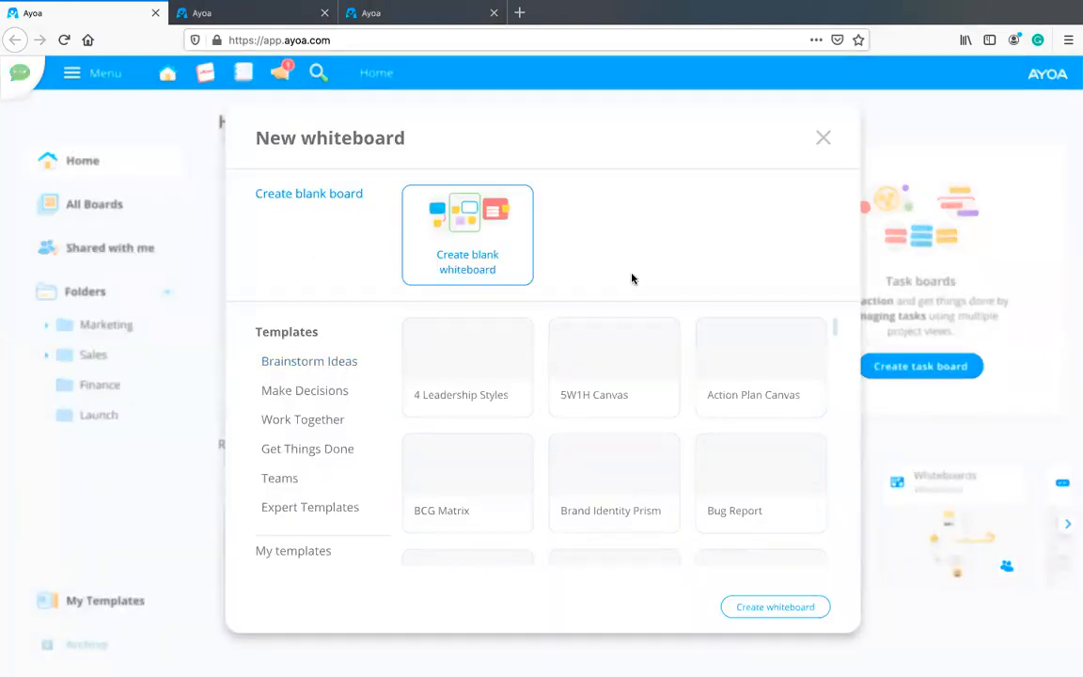
mouse_move(636, 381)
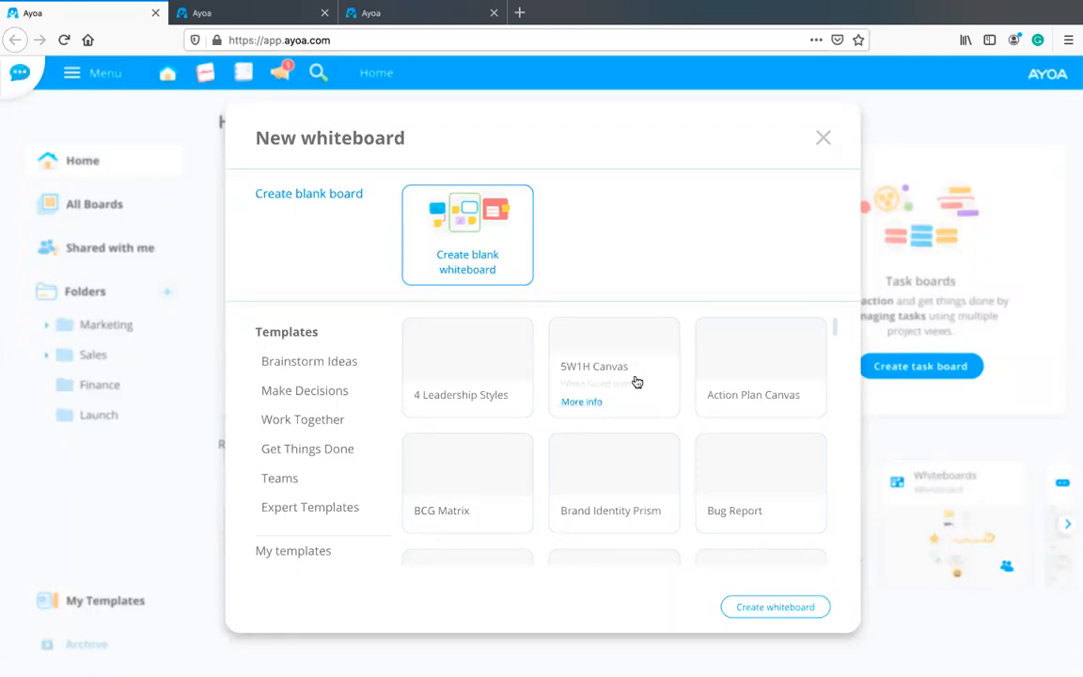
scroll(636, 385, "down", 5)
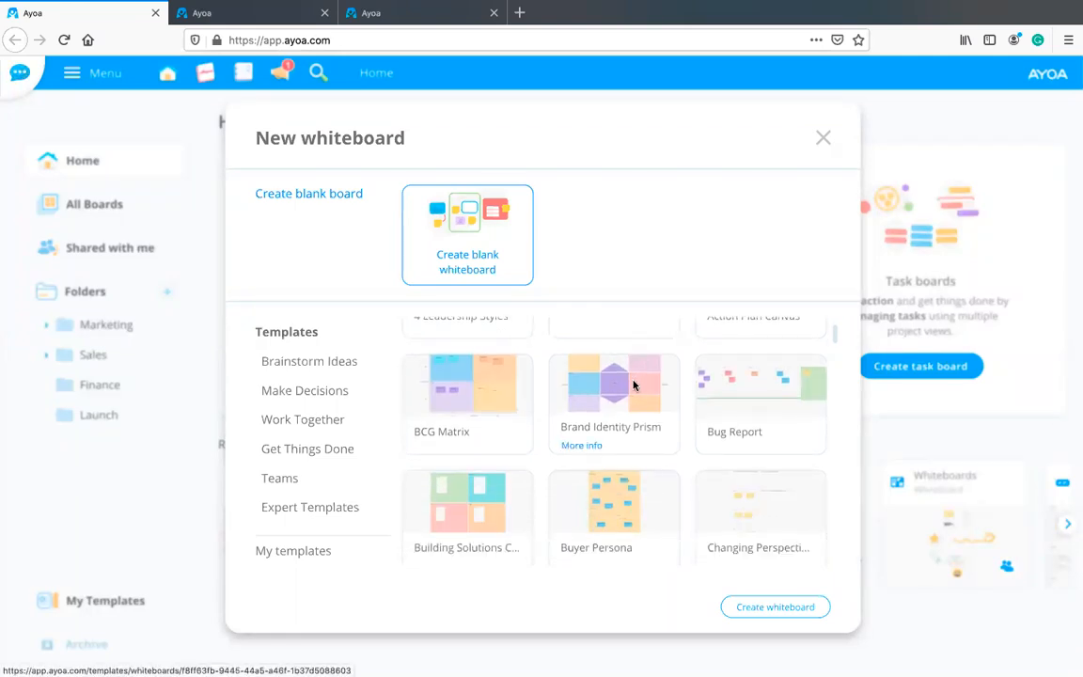
scroll(638, 400, "down", 5)
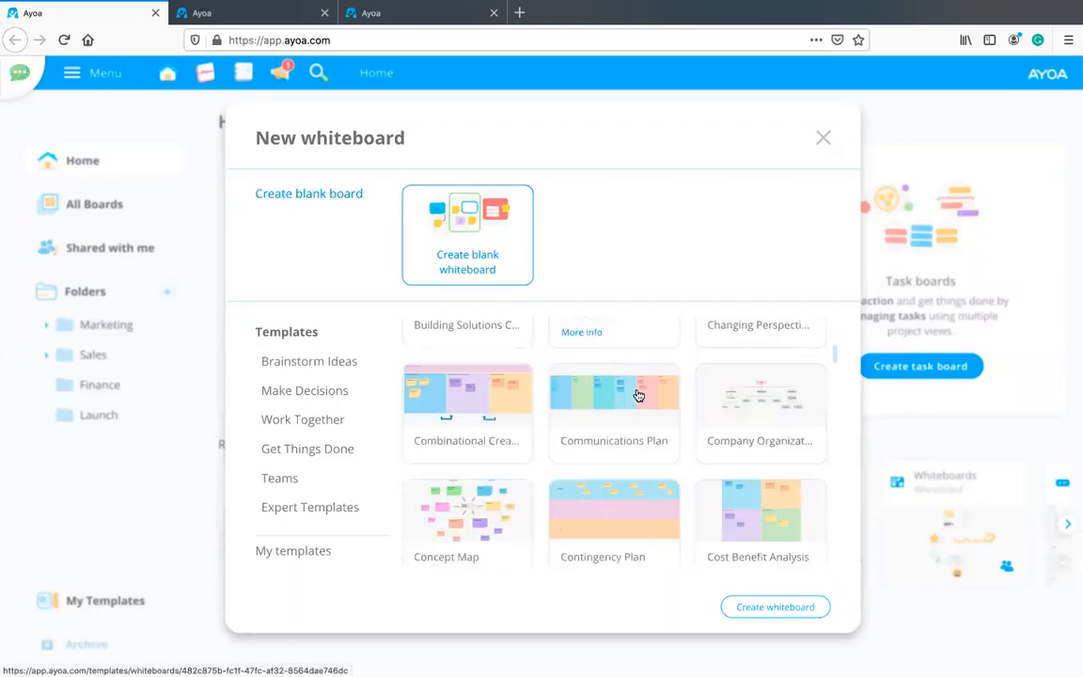
scroll(632, 418, "down", 8)
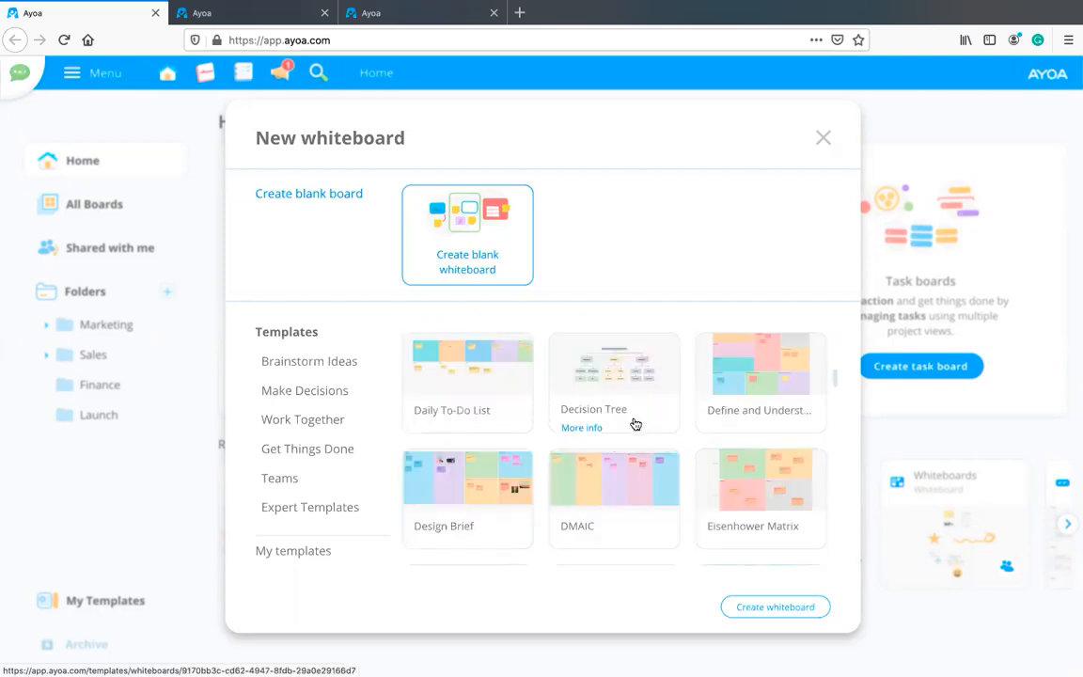
scroll(659, 414, "down", 3)
scroll(687, 412, "down", 8)
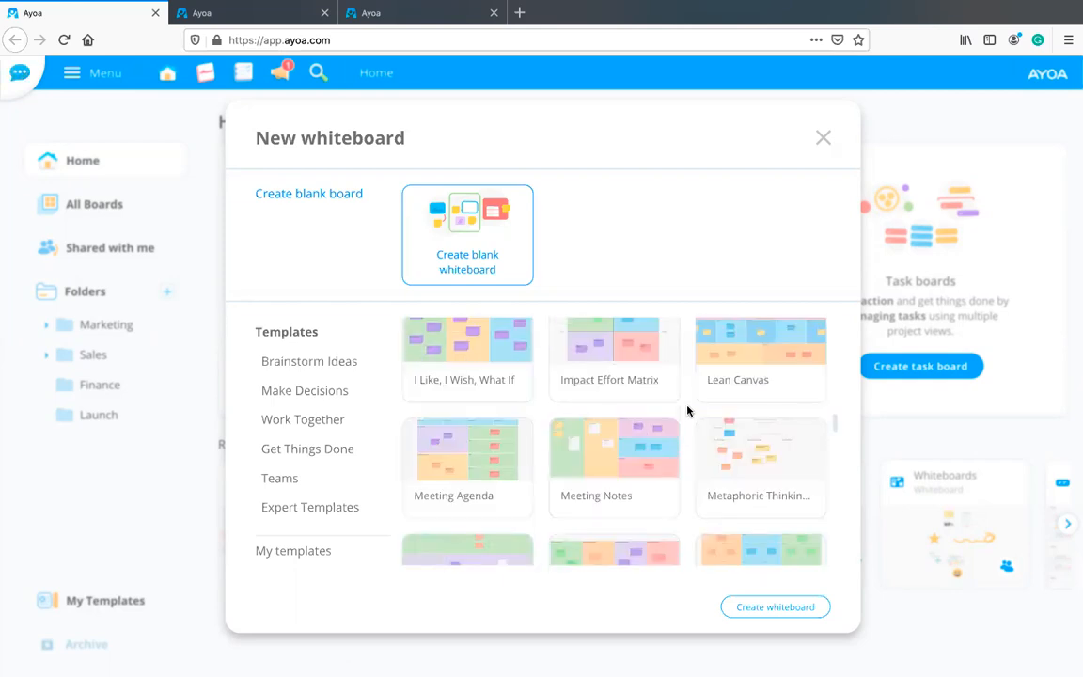
scroll(687, 412, "down", 4)
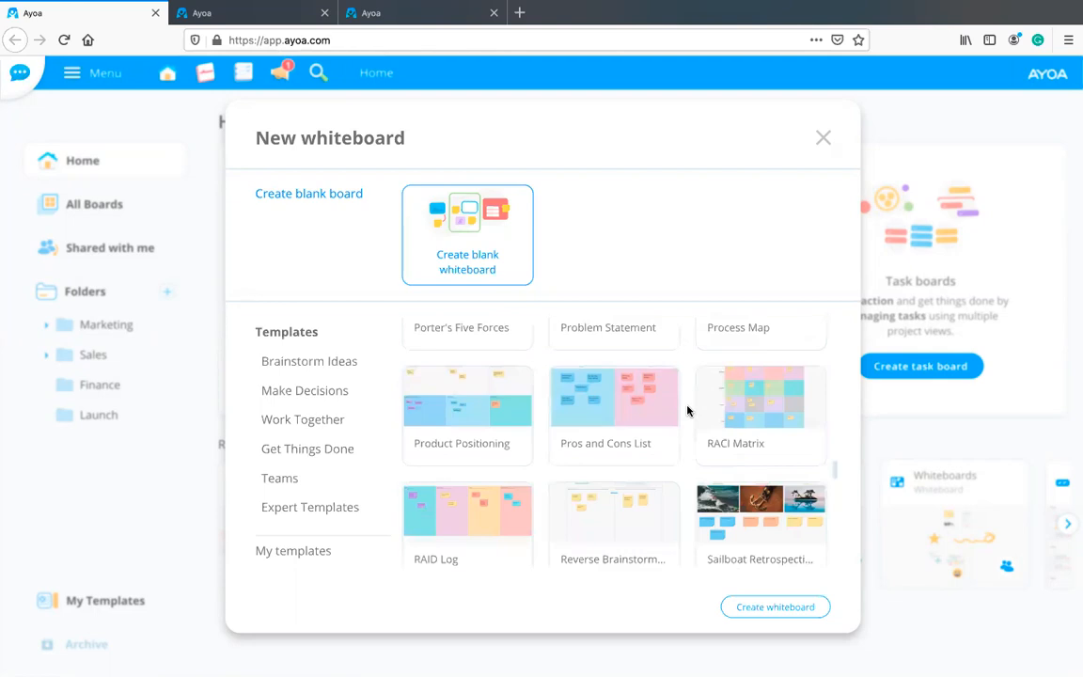
scroll(688, 412, "down", 2)
mouse_move(769, 411)
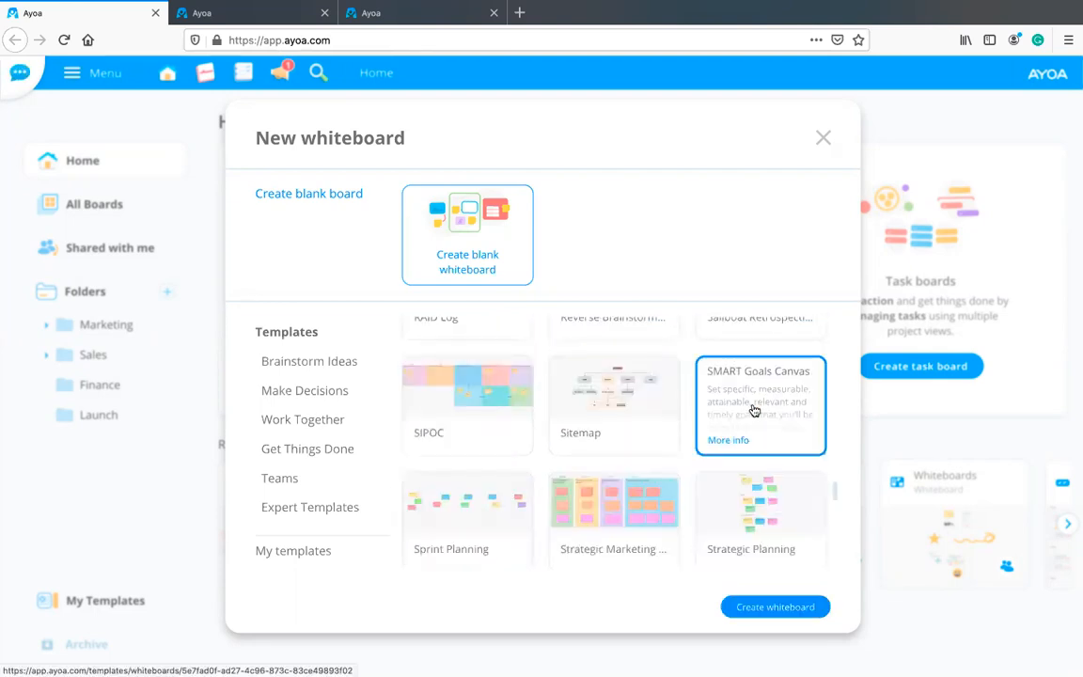
left_click(764, 609)
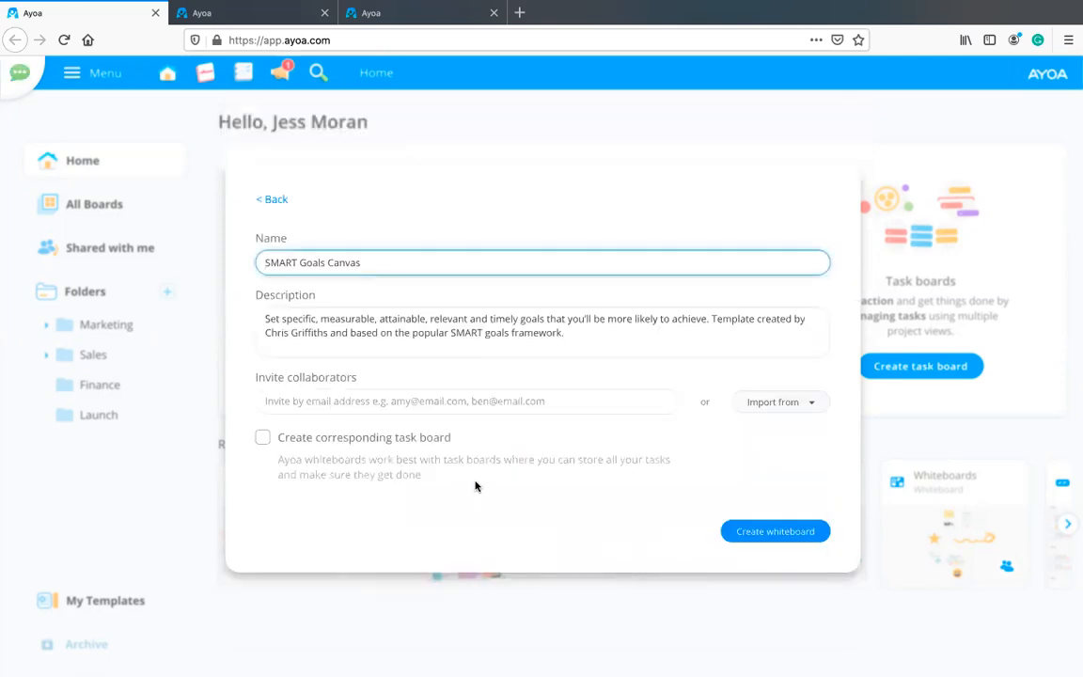
Name the whiteboard "Jan 2021 SMART Goals Canvas" and enable creation of a corresponding task board
left_click(260, 263)
type("Jan 2021")
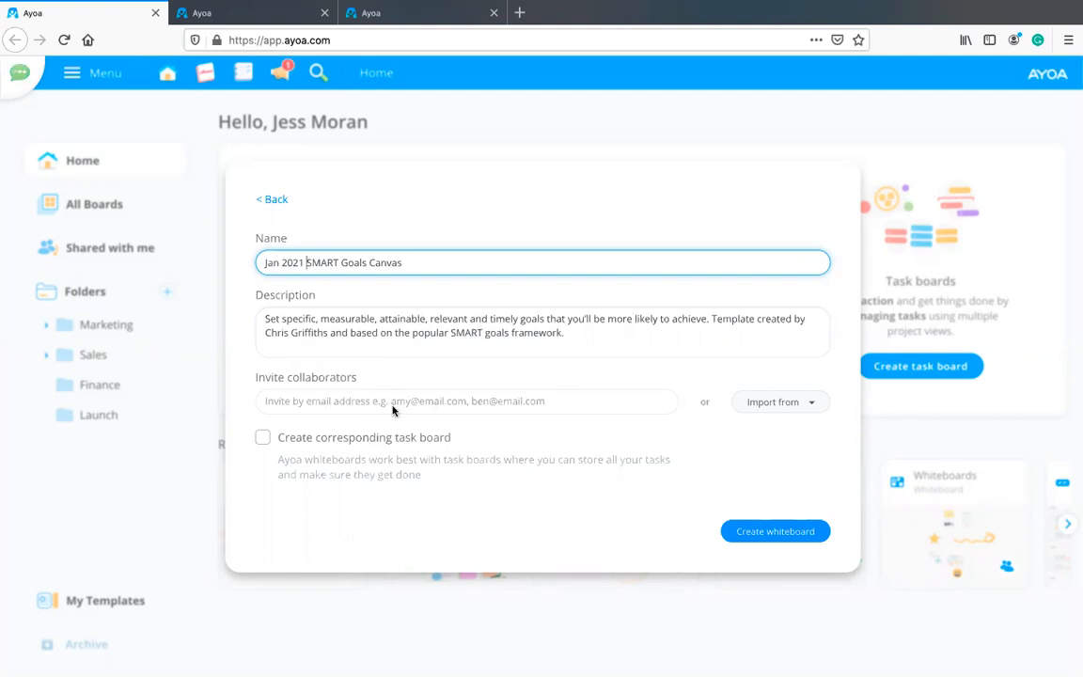
left_click(263, 437)
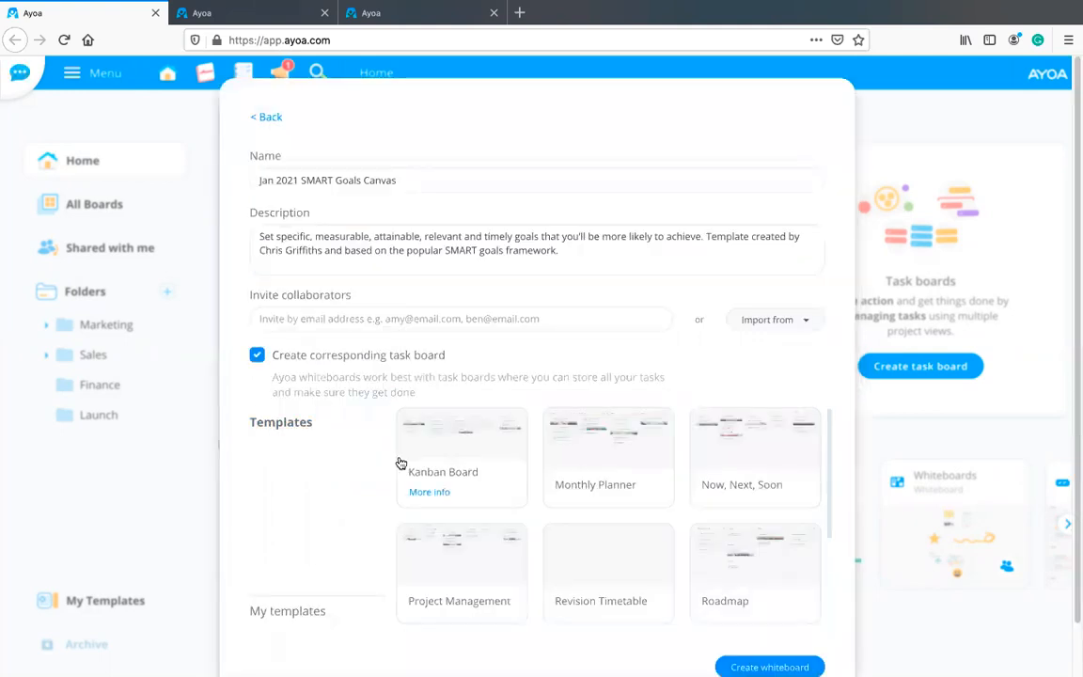
Choose the Kanban Board template for the corresponding task board and create the whiteboard
scroll(401, 460, "down", 3)
scroll(400, 460, "up", 3)
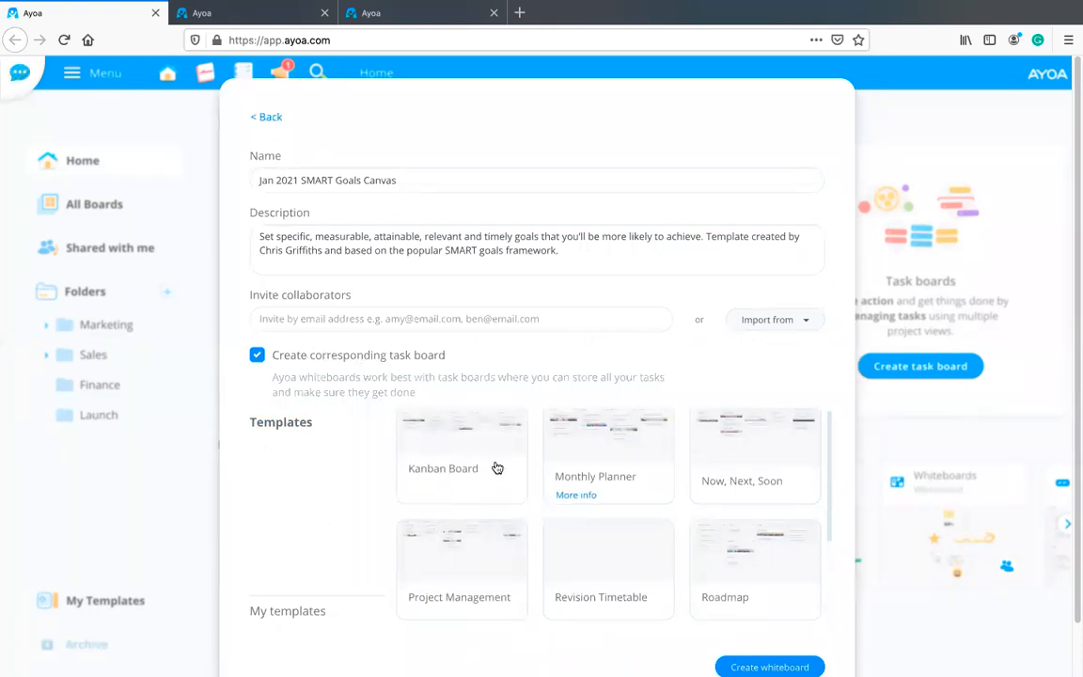
left_click(444, 496)
scroll(523, 571, "down", 2)
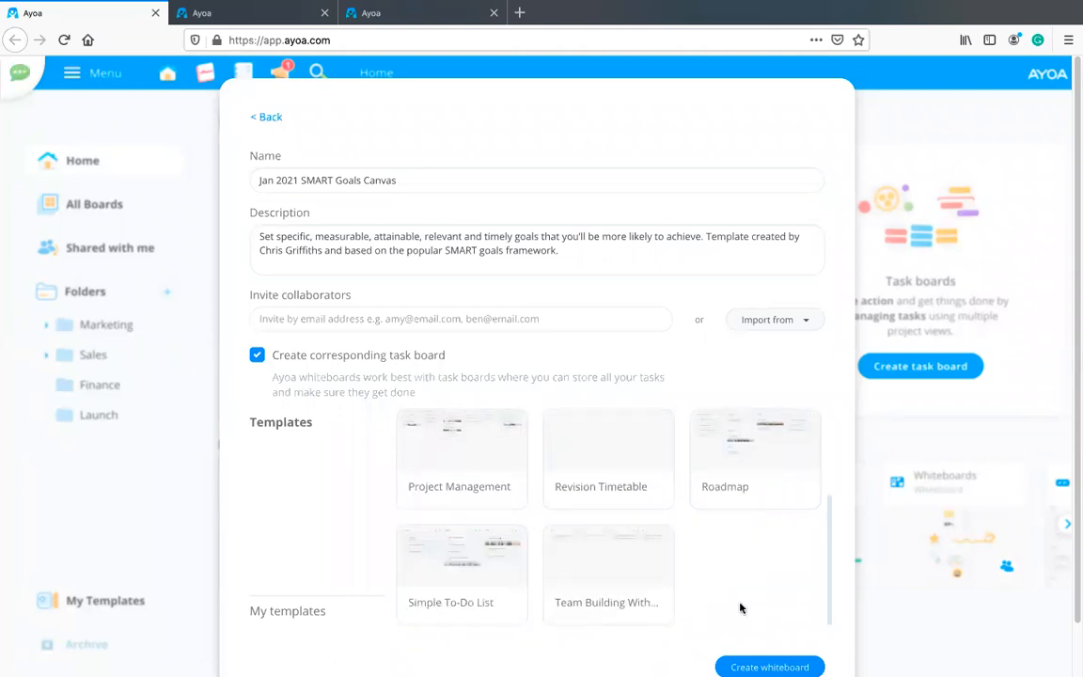
scroll(743, 620, "down", 1)
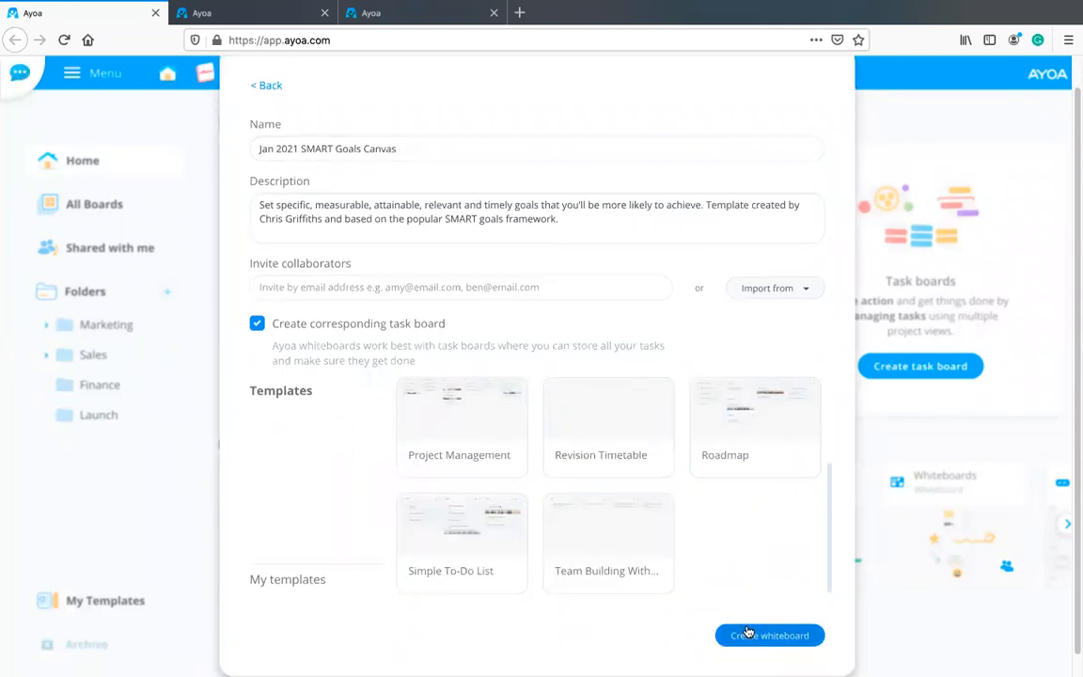
scroll(686, 607, "down", 1)
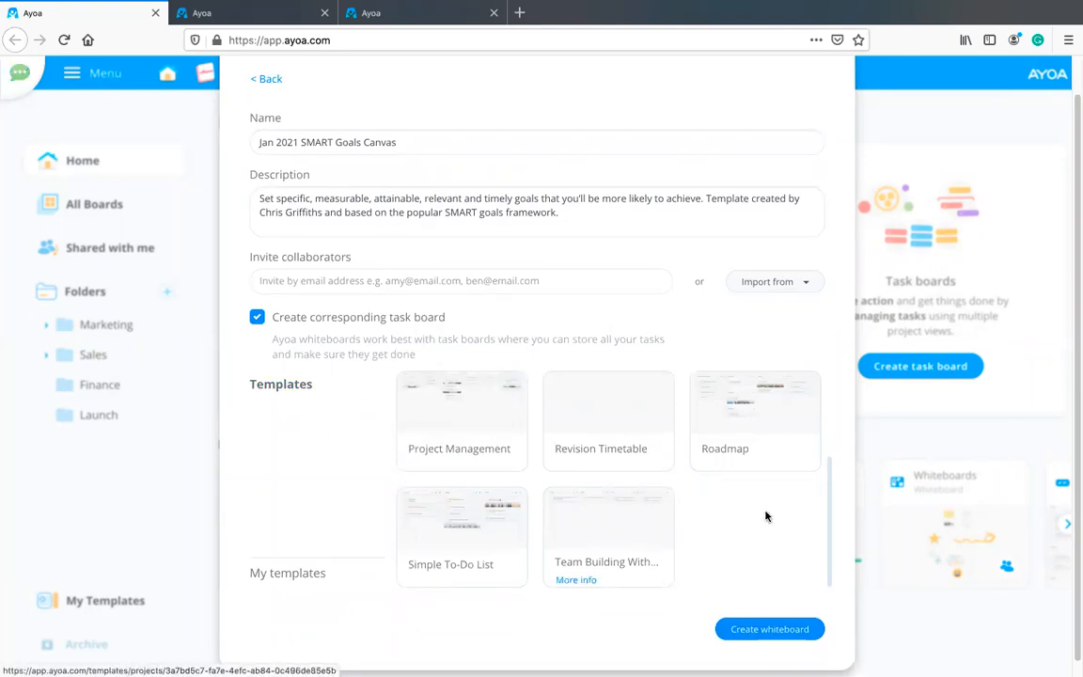
scroll(729, 601, "down", 1)
left_click(769, 615)
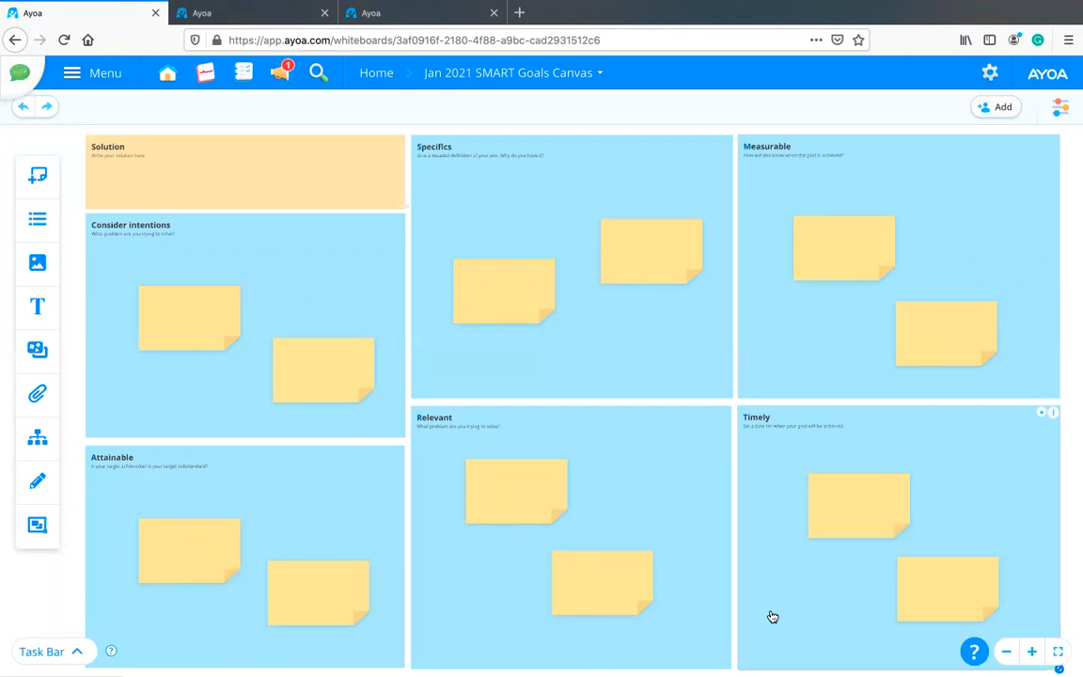
Try out the available sticky note shapes and choose the rounded rectangular speech bubble
scroll(612, 336, "down", 1)
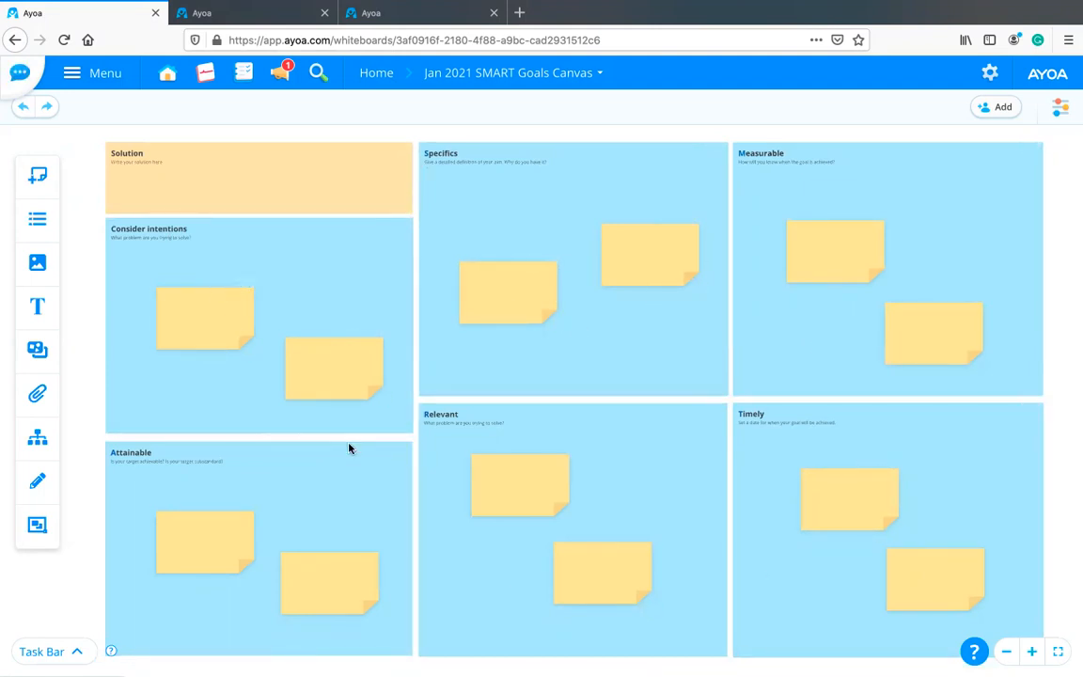
left_click_drag(85, 155, 120, 153)
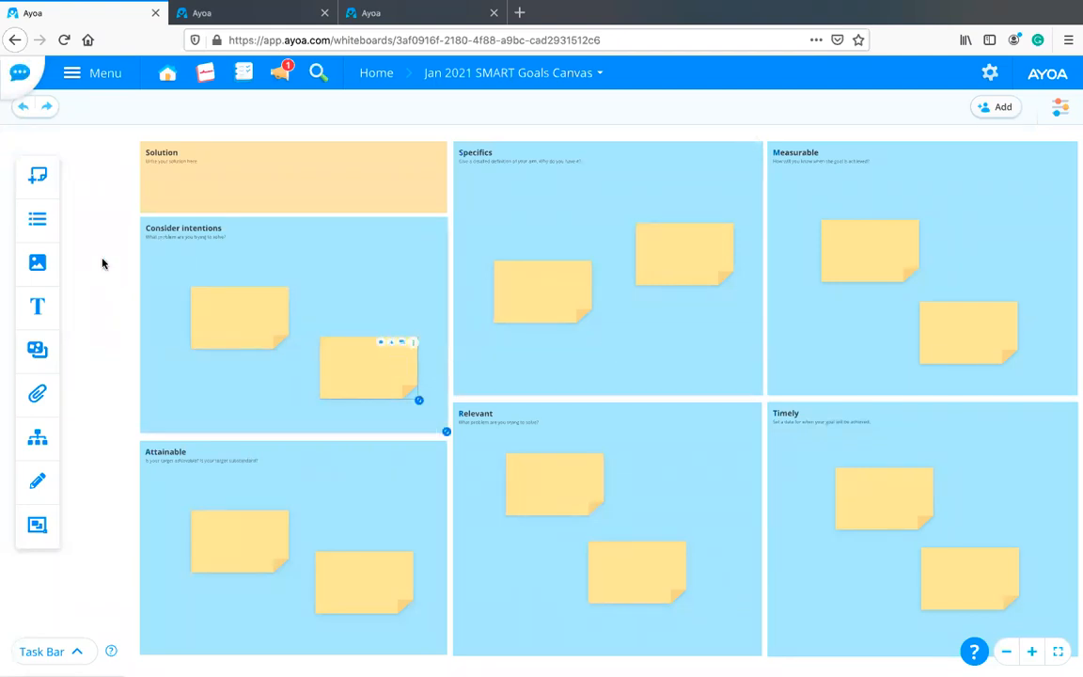
left_click_drag(101, 262, 169, 268)
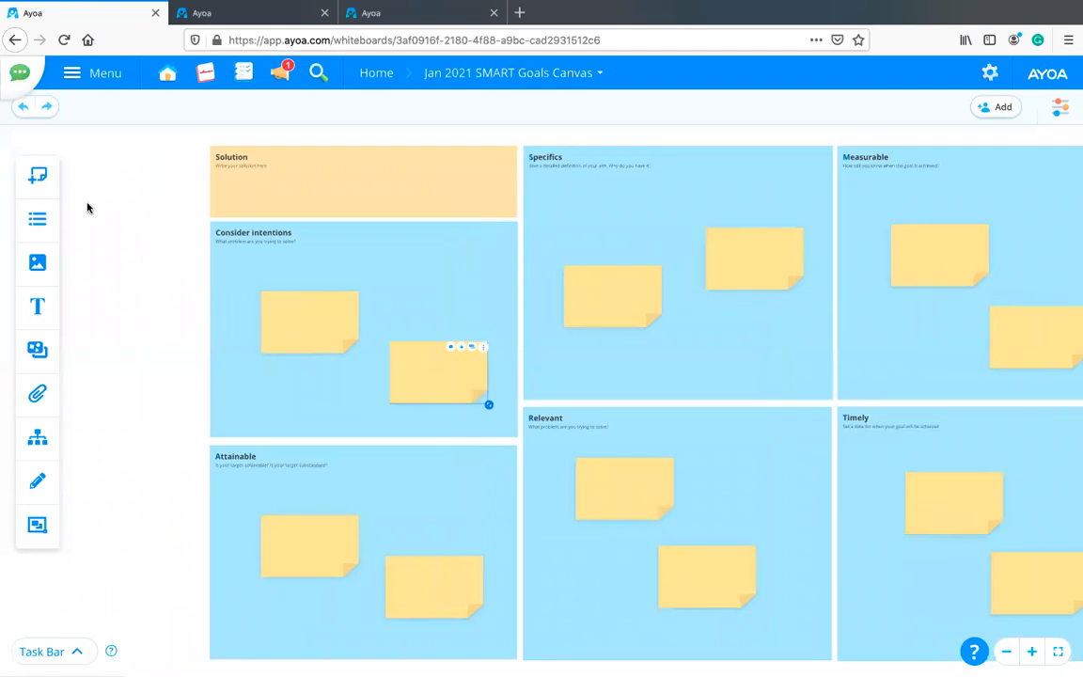
left_click(38, 177)
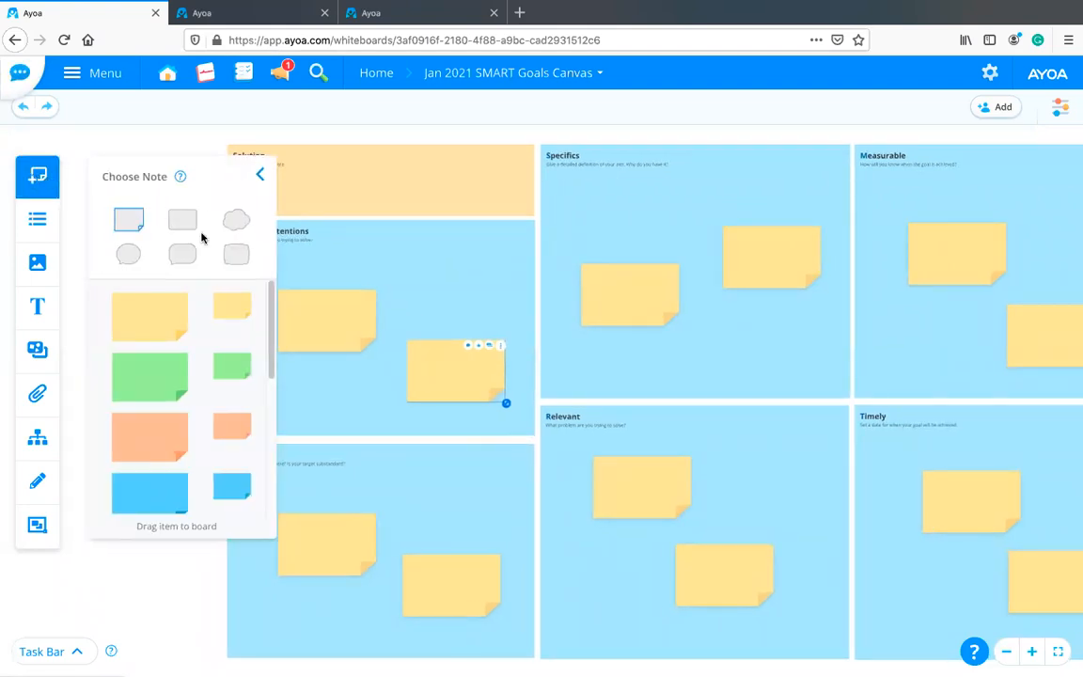
left_click(186, 221)
left_click(234, 222)
left_click(178, 253)
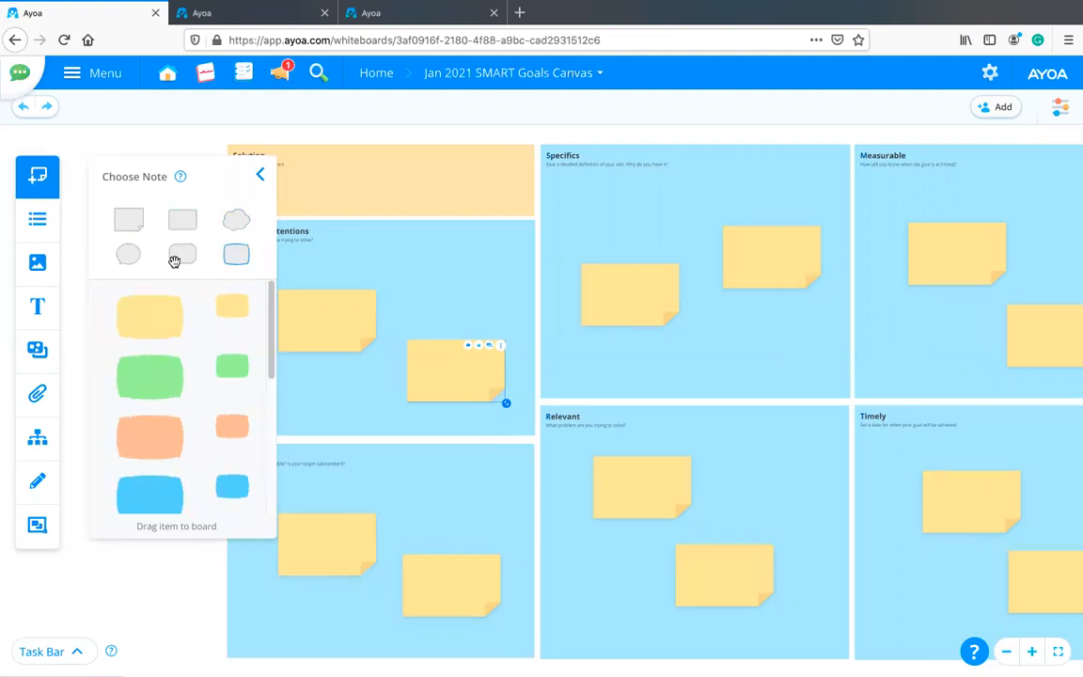
left_click(128, 254)
left_click(233, 220)
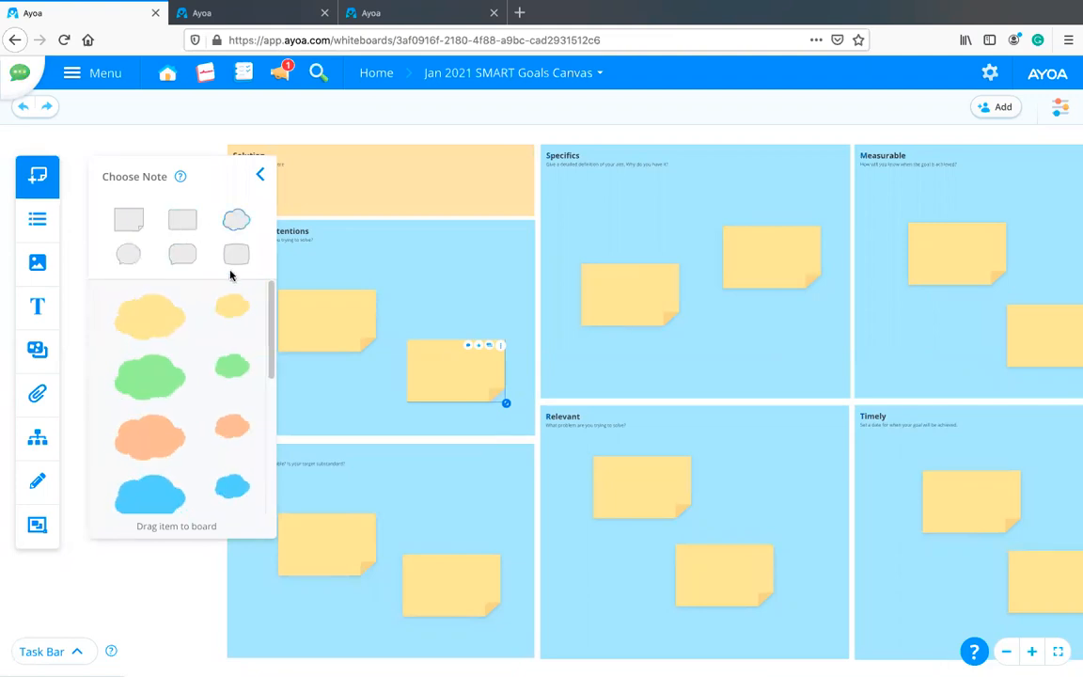
left_click(235, 254)
left_click(182, 220)
left_click(183, 253)
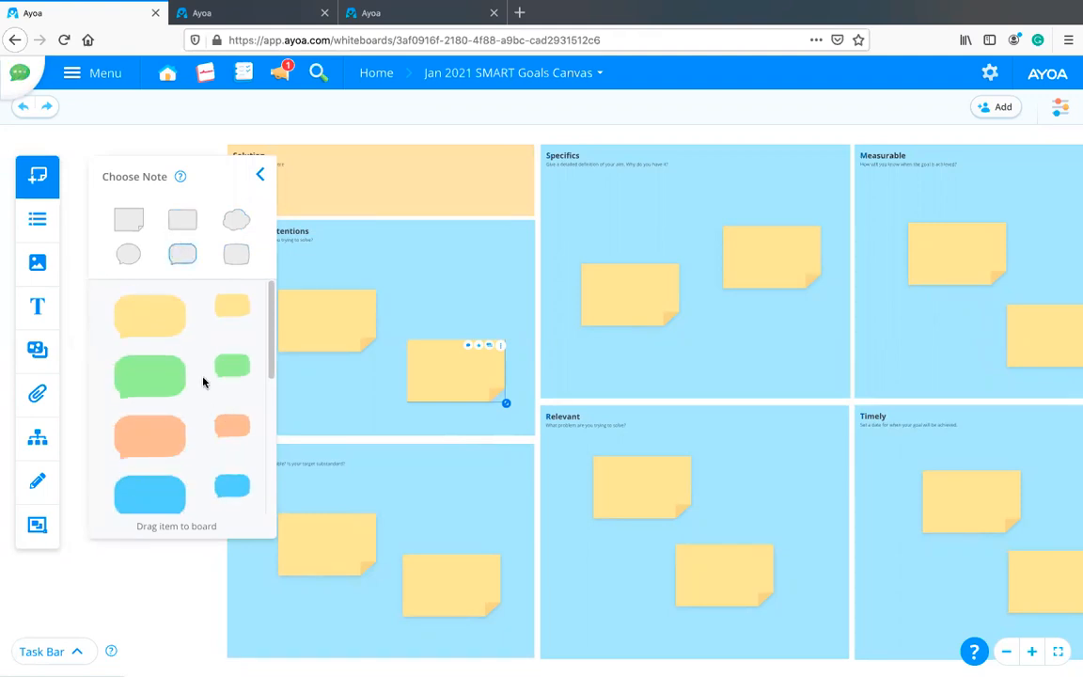
Place a small orange speech-bubble note in the Consider intentions area and enter the text "Marketing research"
left_click_drag(321, 399, 437, 279)
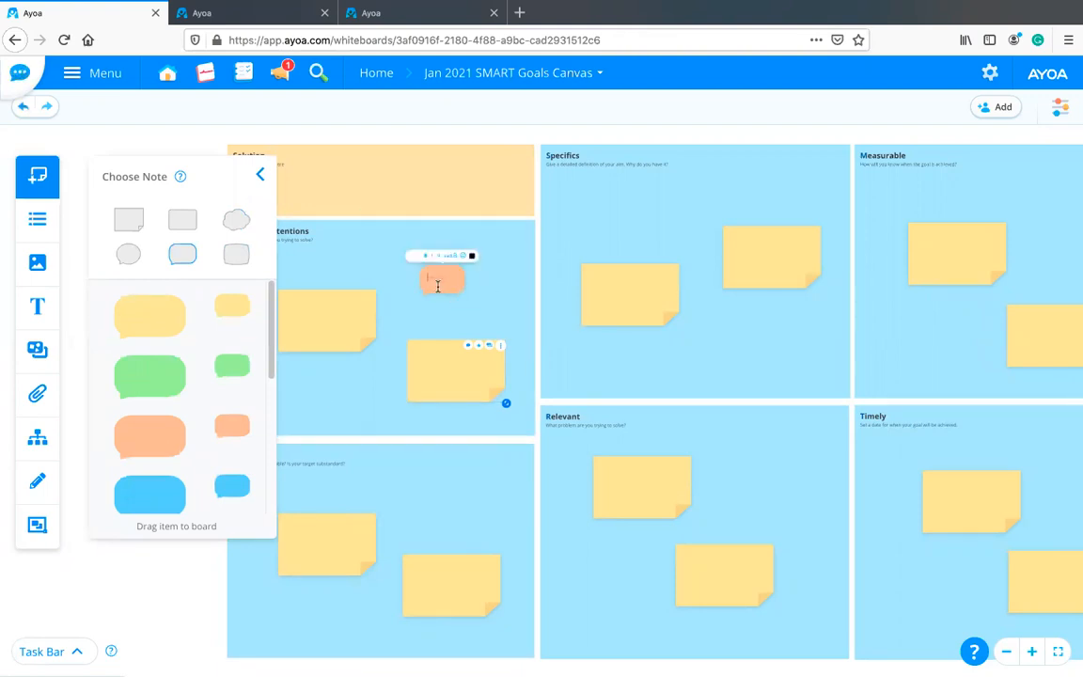
left_click(412, 302)
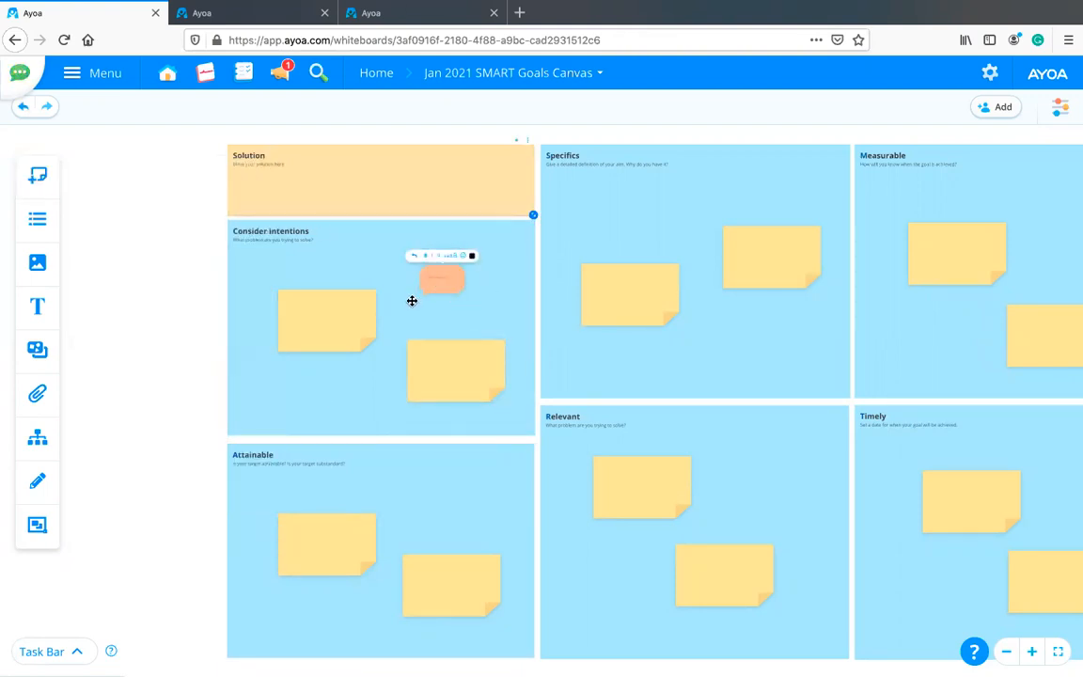
scroll(414, 305, "up", 3)
scroll(414, 308, "up", 5)
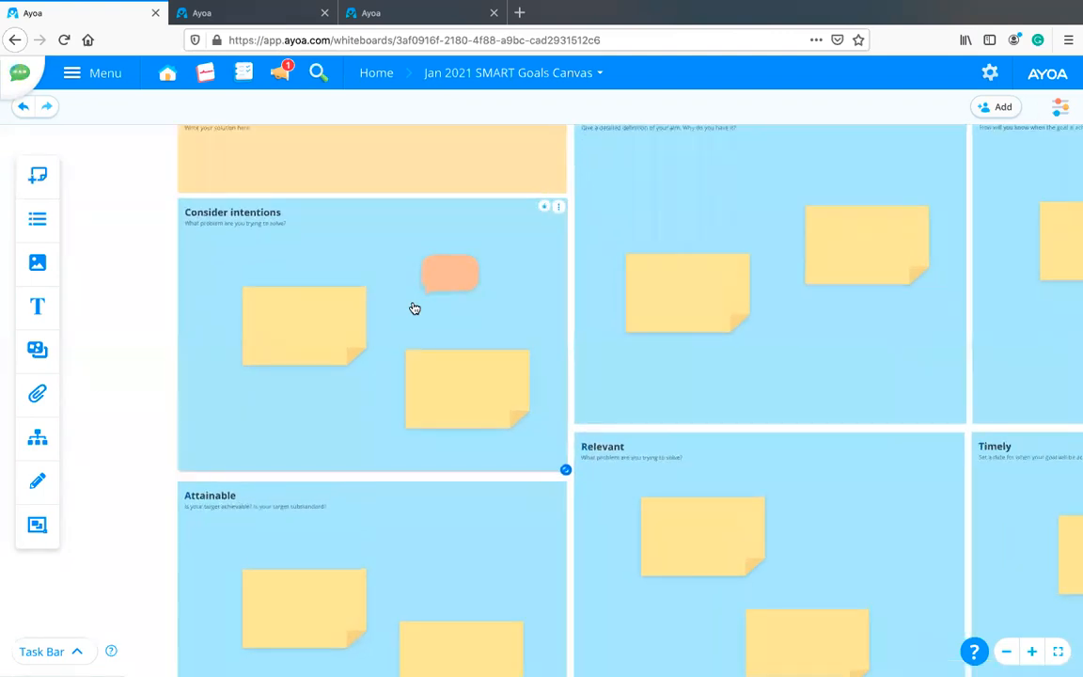
left_click(479, 249)
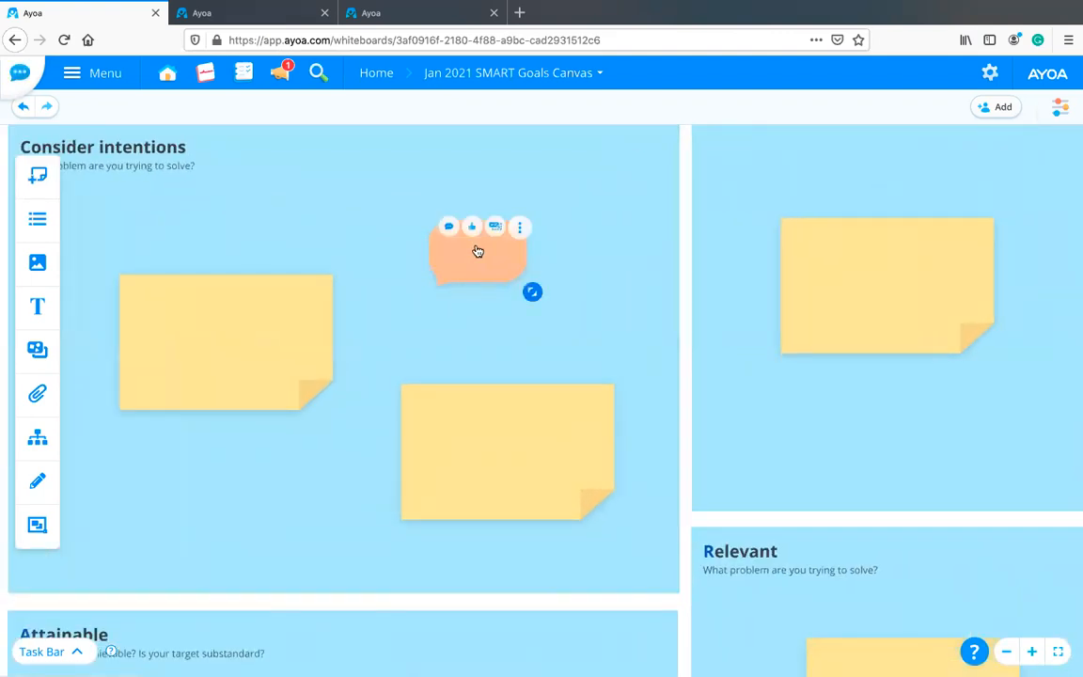
left_click(478, 250)
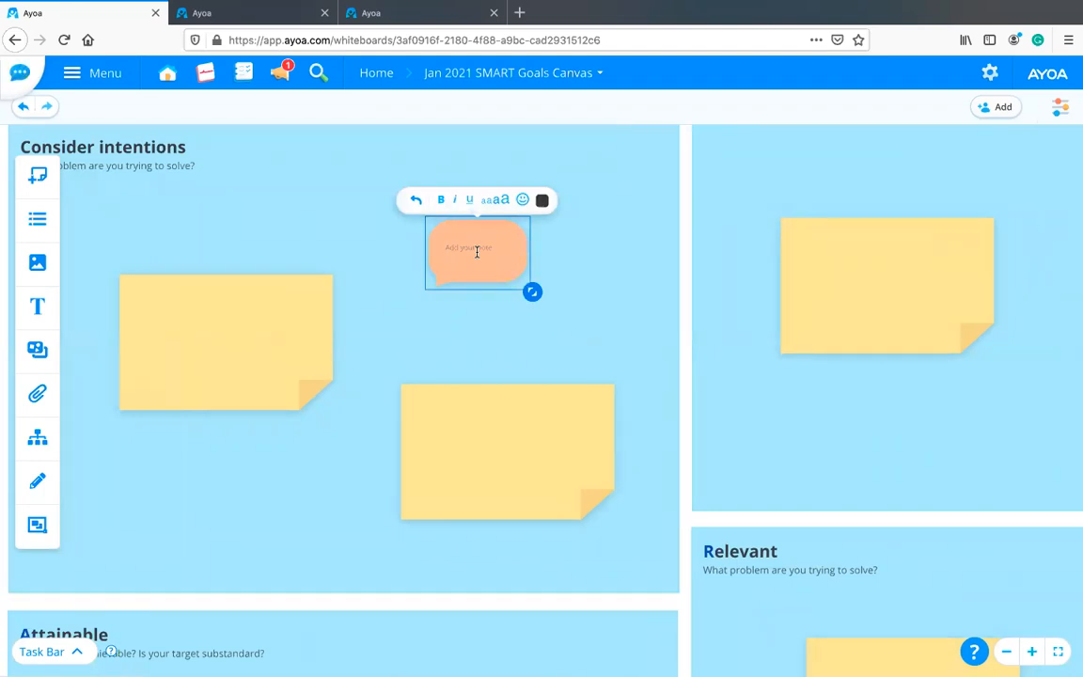
type("Marketing resre")
key("Escape")
Enlarge the Marketing research note and set its text to the largest size
left_click_drag(533, 292, 613, 359)
double_click(511, 248)
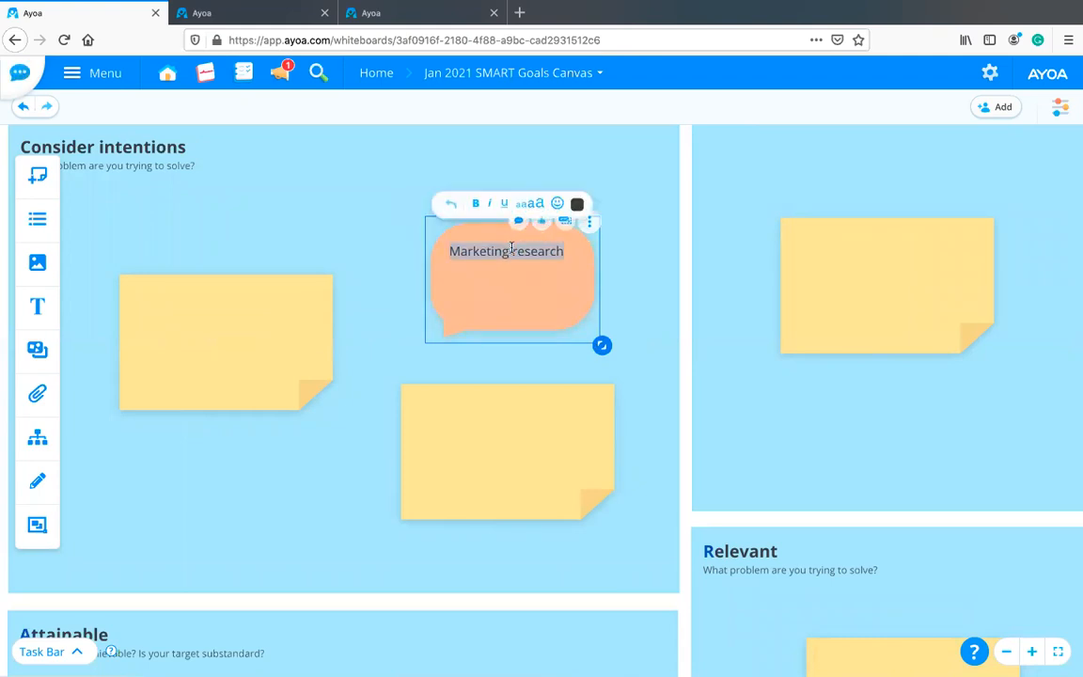
left_click(540, 204)
left_click(633, 300)
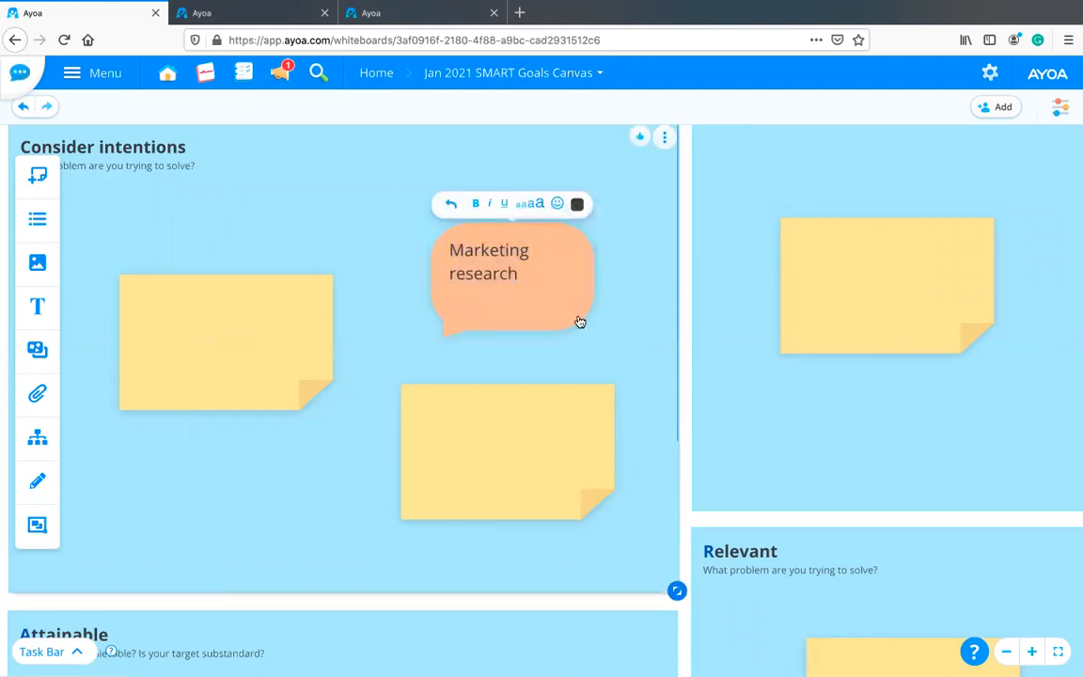
Show the whiteboard's task bar and expand its Backlog list
scroll(508, 293, "down", 2)
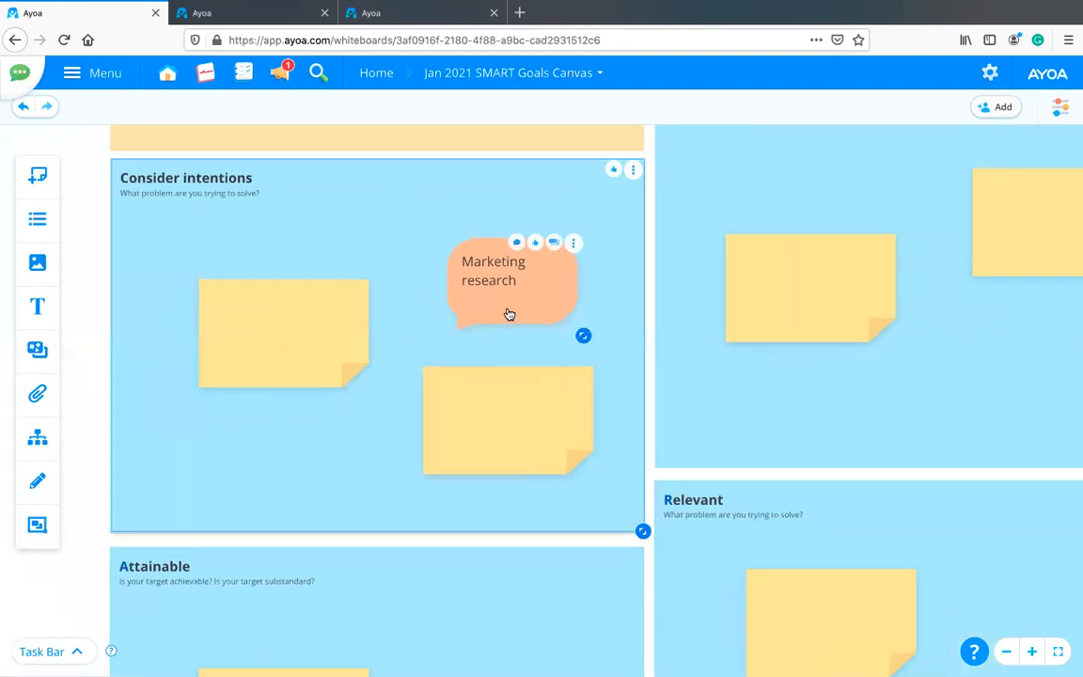
scroll(508, 314, "down", 3)
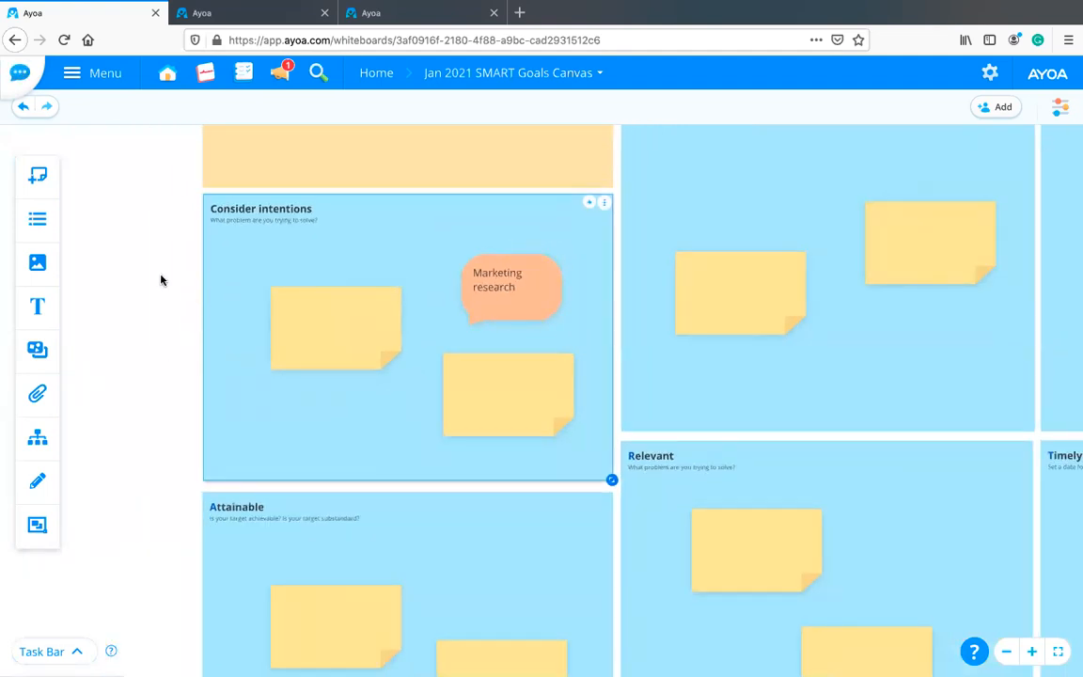
scroll(138, 225, "down", 1)
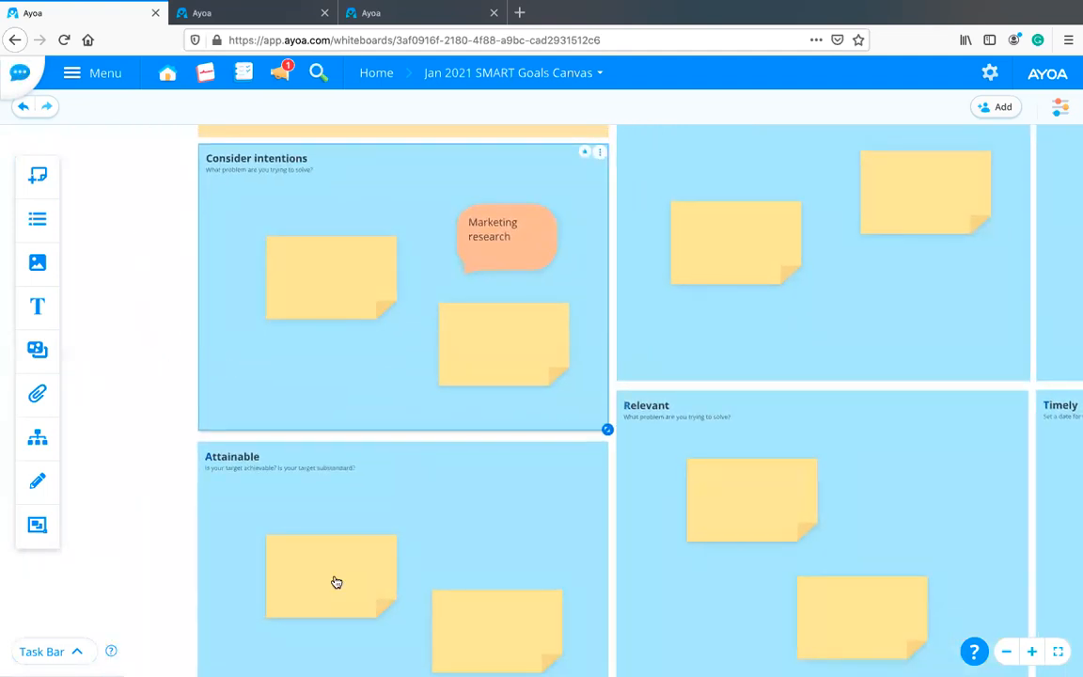
mouse_move(351, 271)
mouse_move(503, 250)
left_click(39, 652)
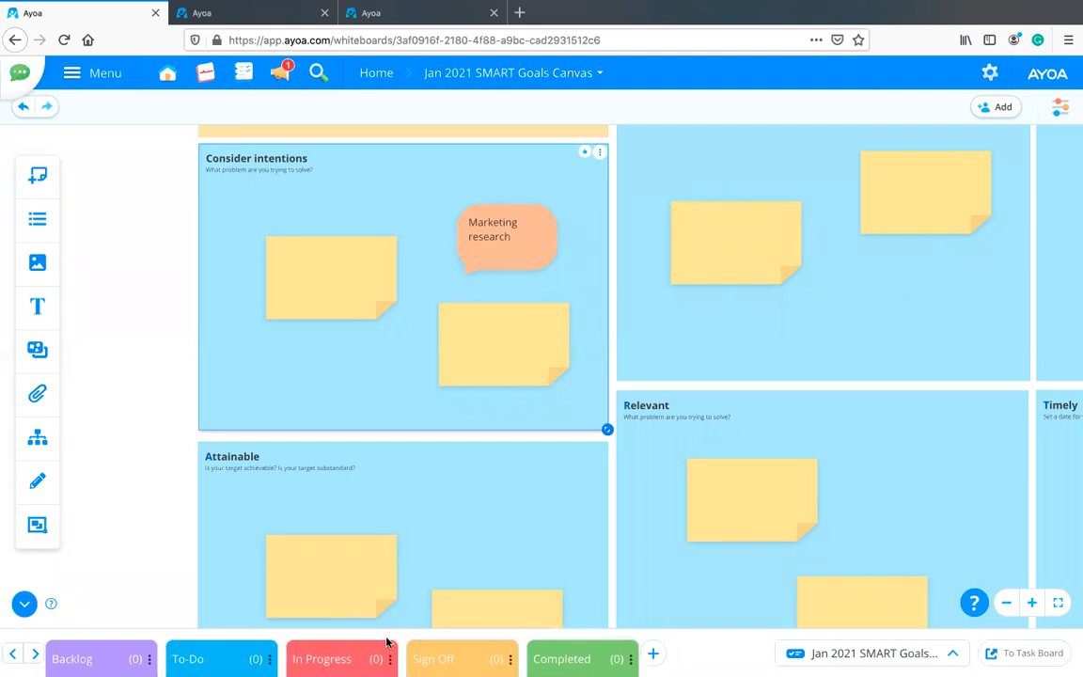
left_click(79, 656)
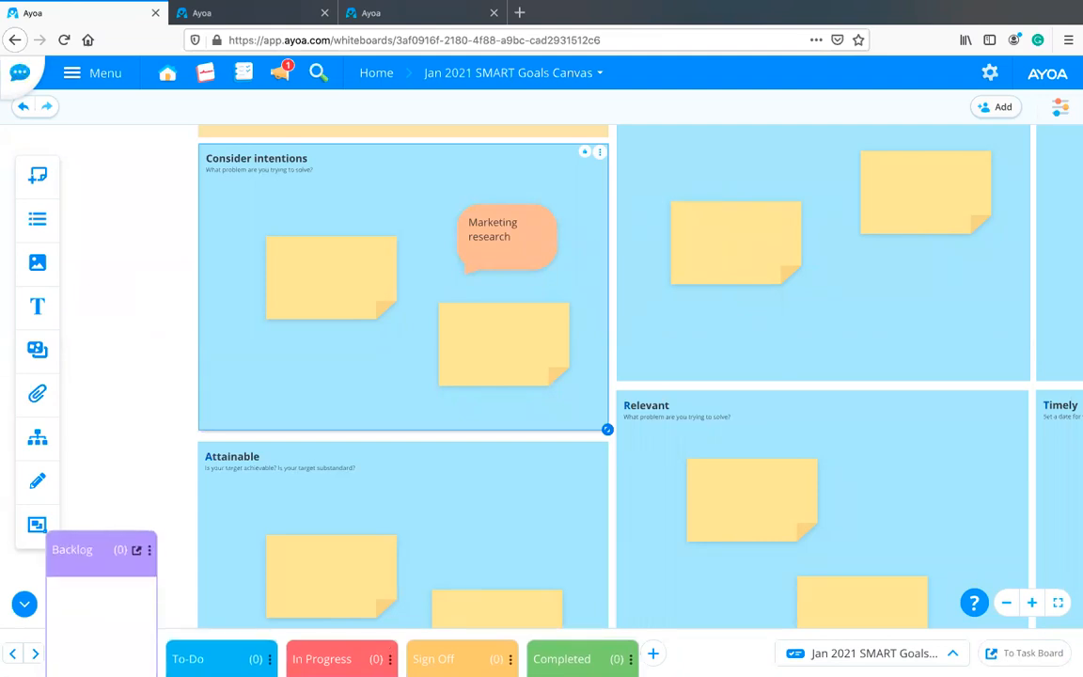
Expand the To-Do, In Progress, Sign Off and Completed lists in the task bar to inspect them
left_click(194, 658)
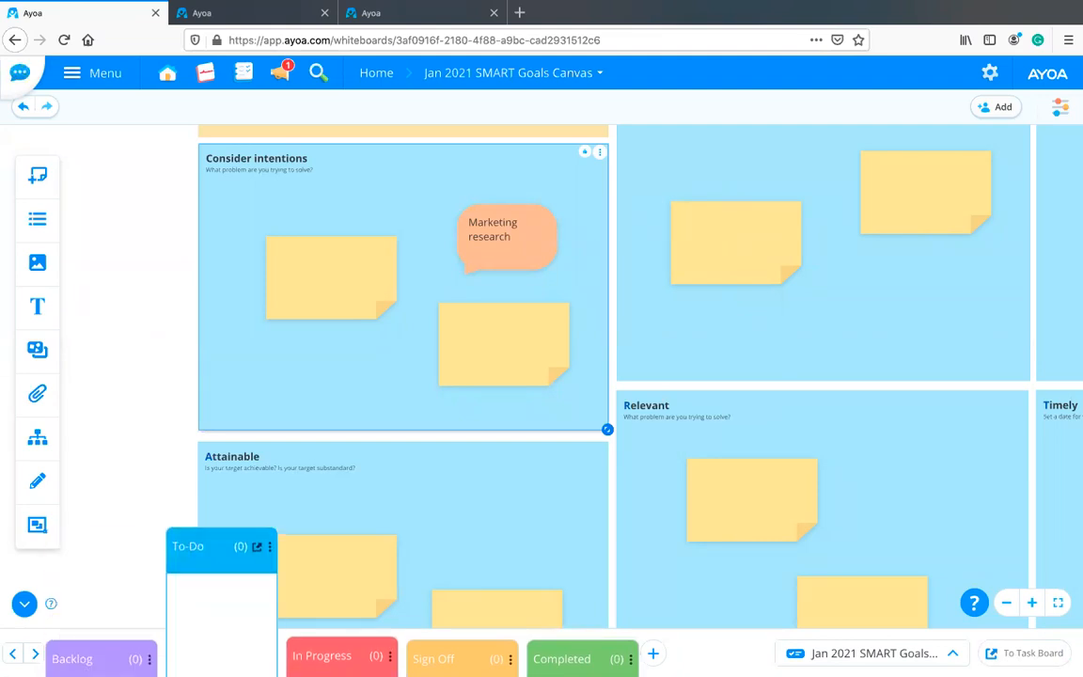
left_click(340, 659)
left_click(434, 657)
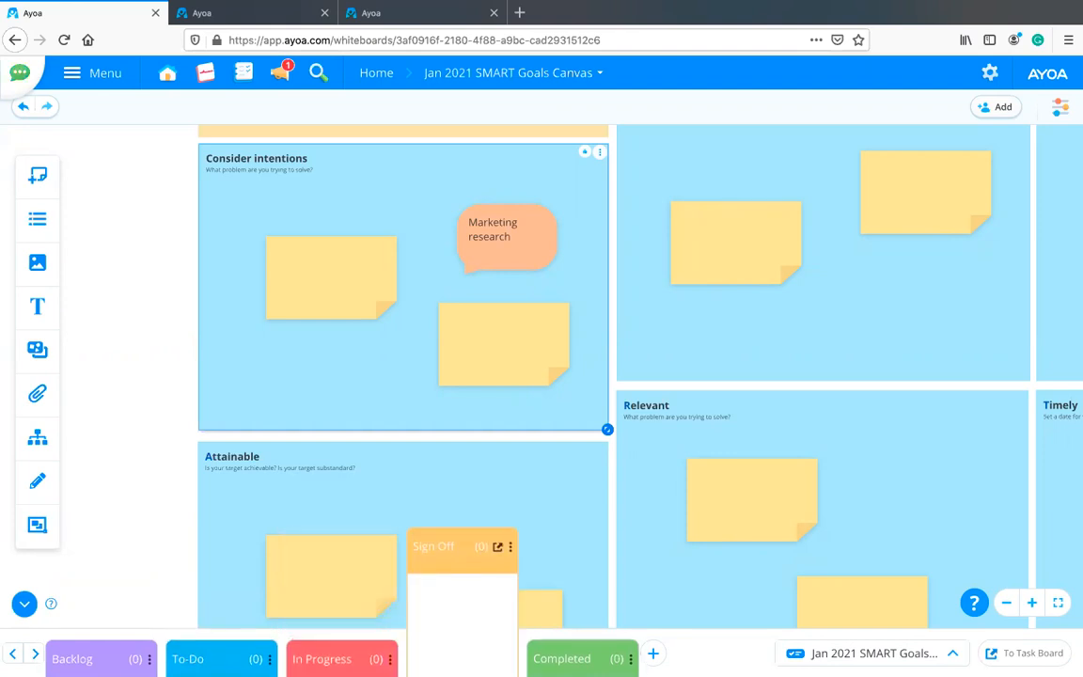
left_click(563, 659)
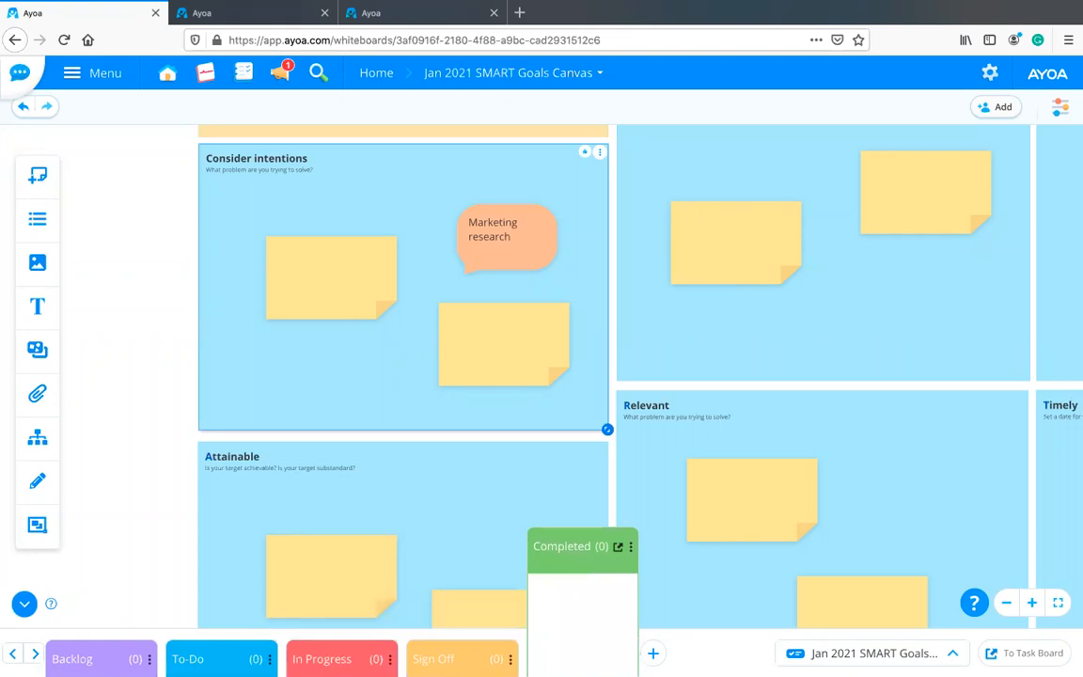
left_click(322, 655)
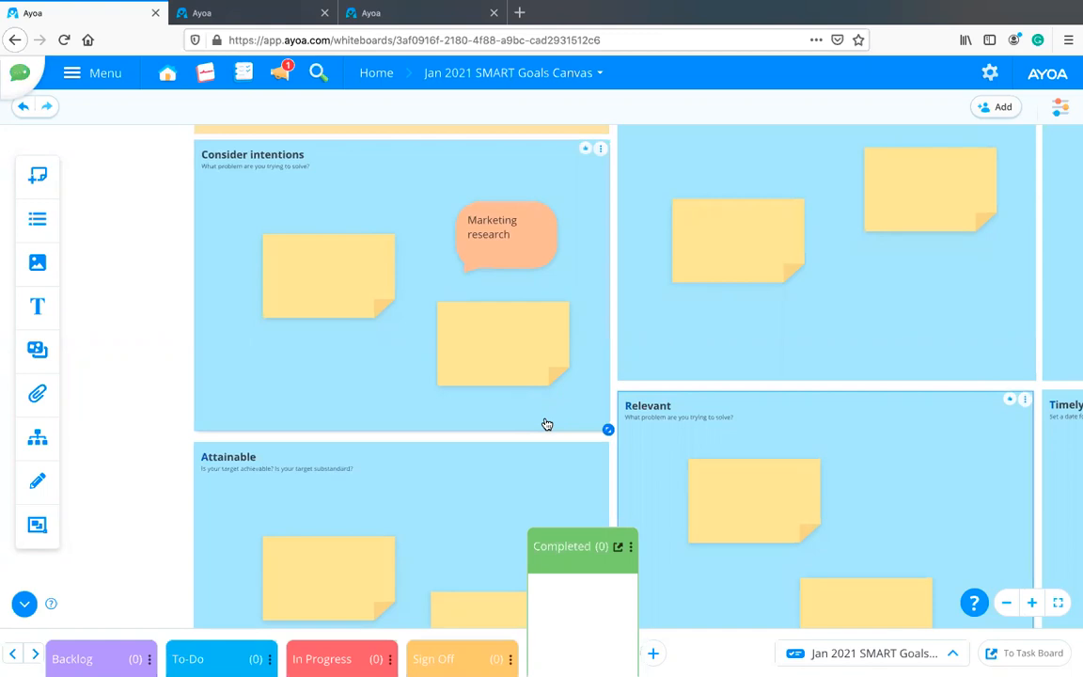
Add the Marketing research note as a task to the Sign Off list, check that list, and add the note to To-Do as well
scroll(547, 425, "up", 3)
scroll(581, 377, "up", 2)
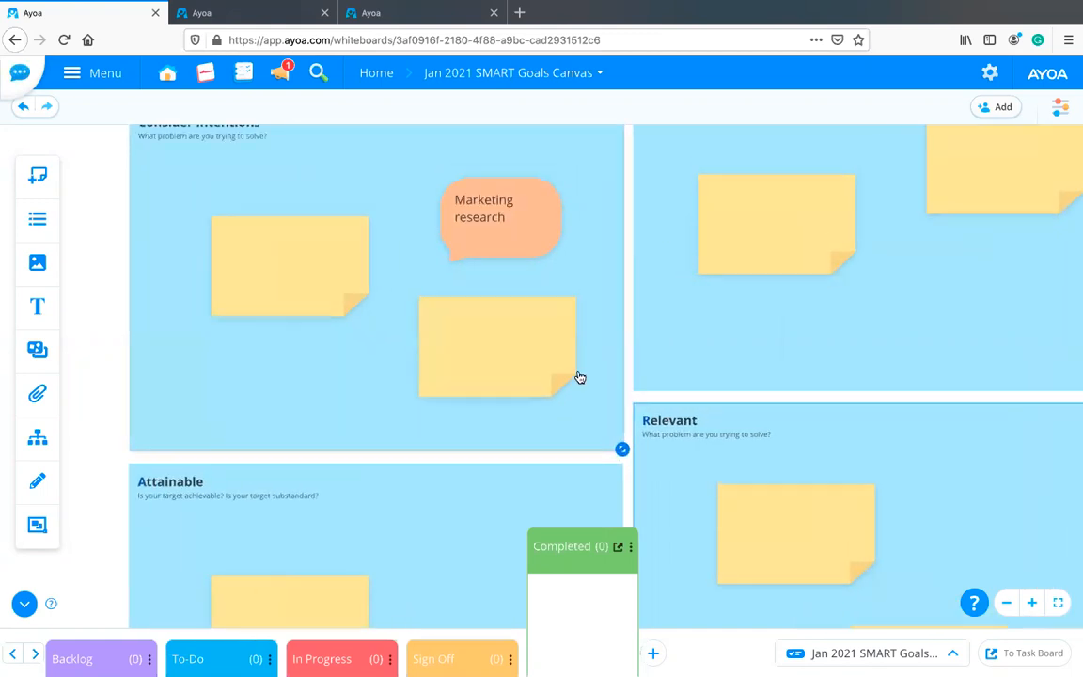
scroll(578, 370, "up", 3)
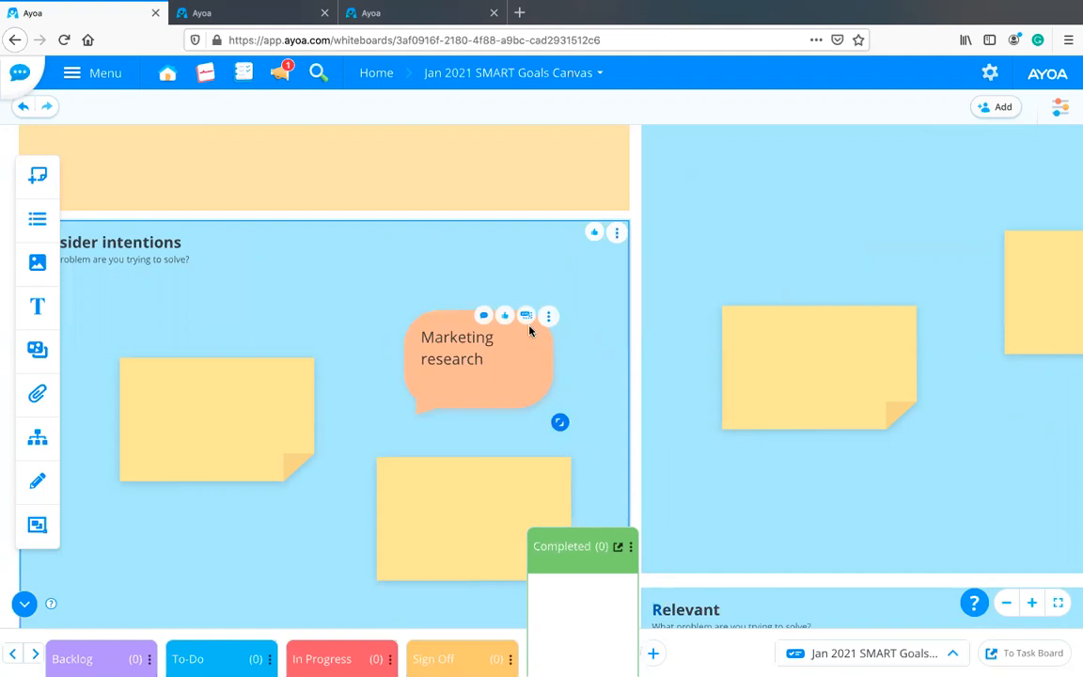
scroll(526, 326, "up", 5)
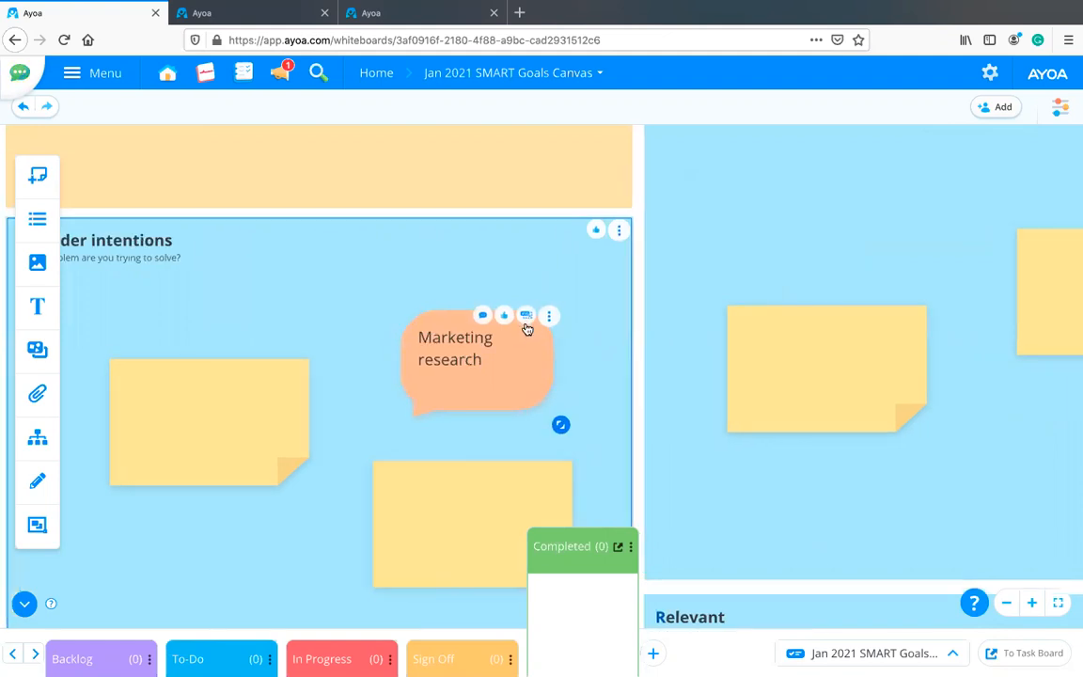
scroll(527, 320, "up", 4)
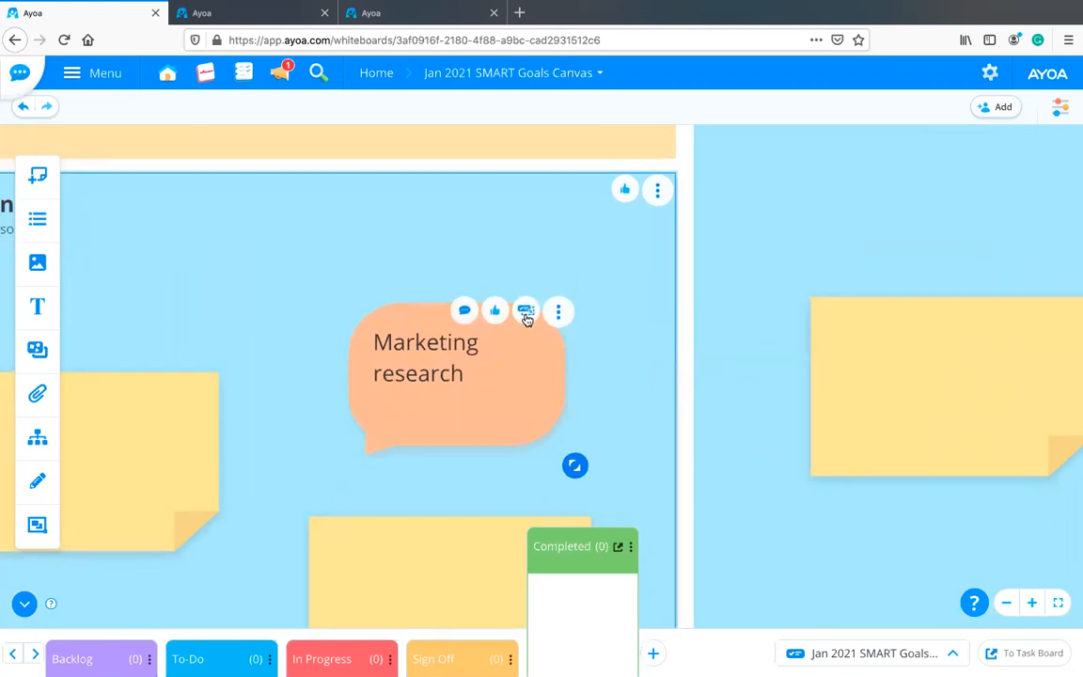
left_click_drag(527, 320, 473, 658)
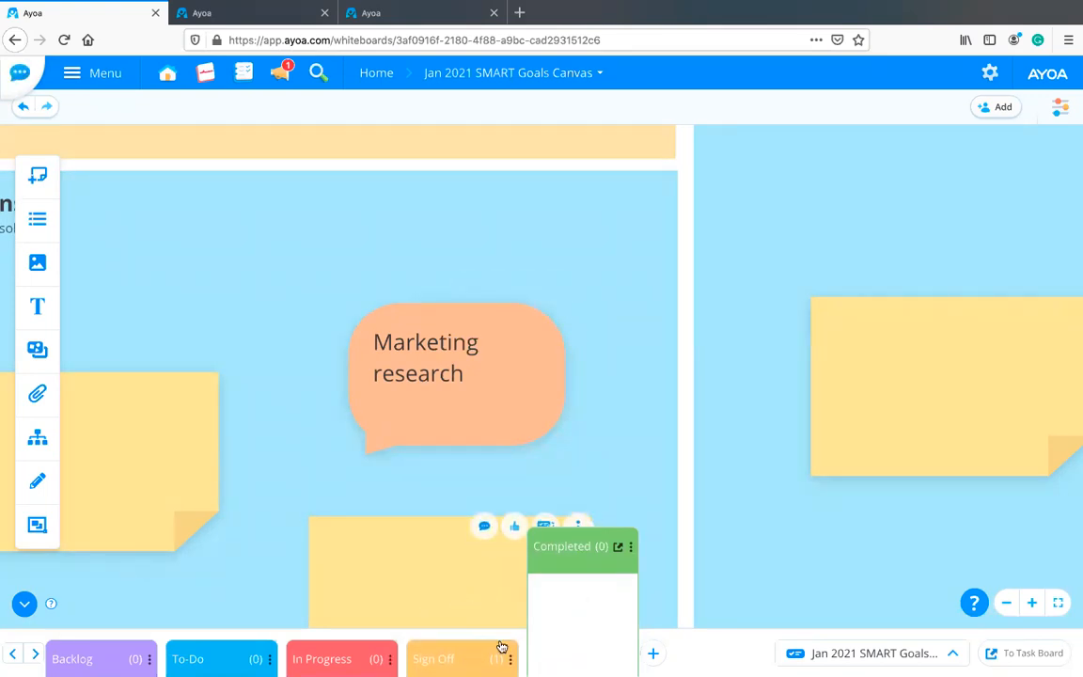
left_click(502, 647)
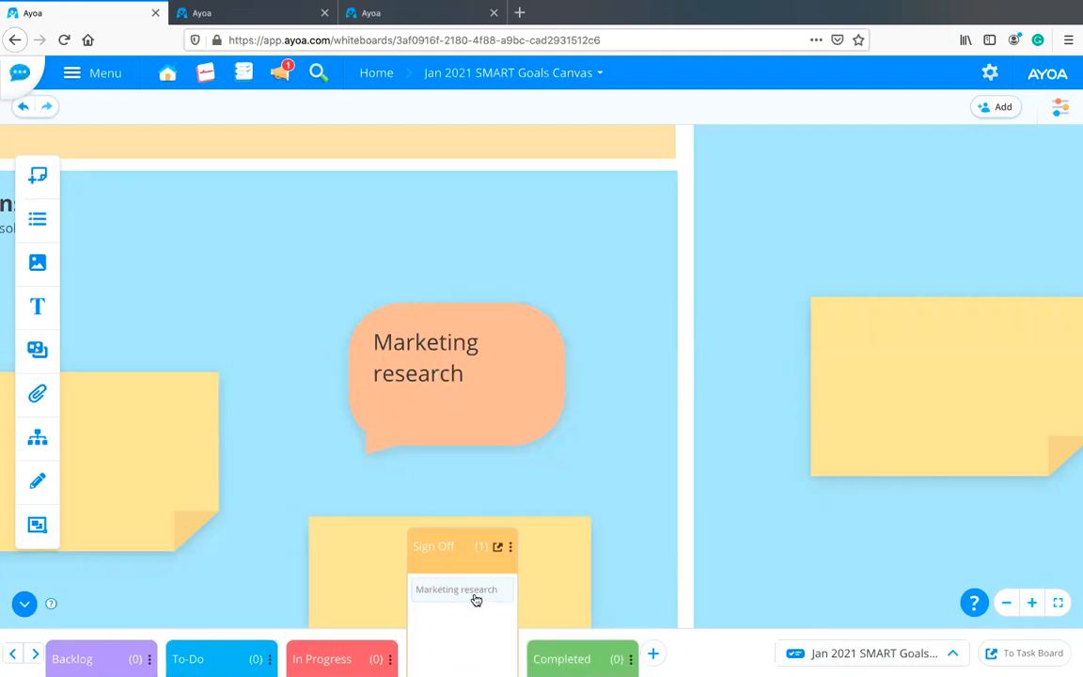
mouse_move(471, 346)
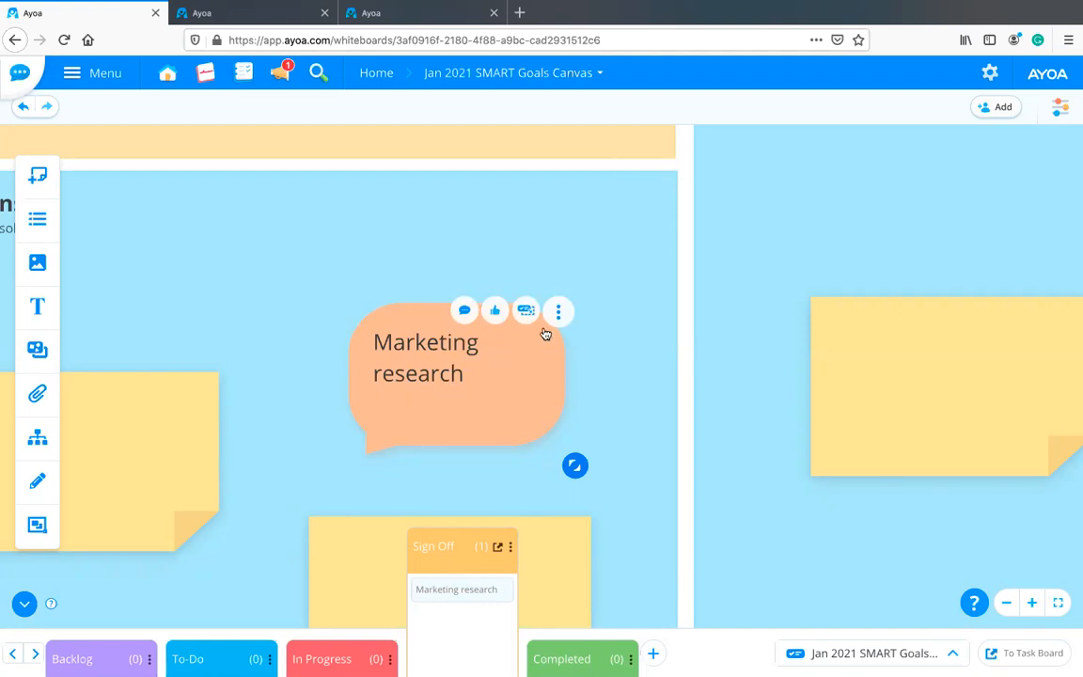
left_click_drag(526, 311, 234, 636)
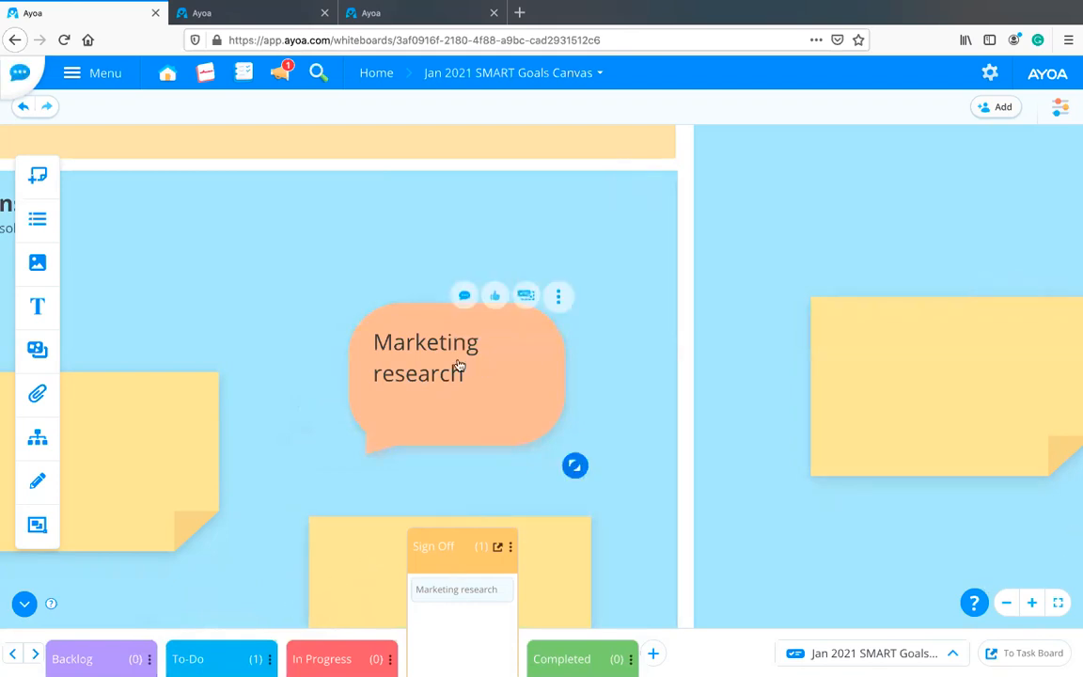
Enter the text "Team catch up" on the blank yellow note beside Marketing research at the same height
left_click_drag(327, 456, 655, 320)
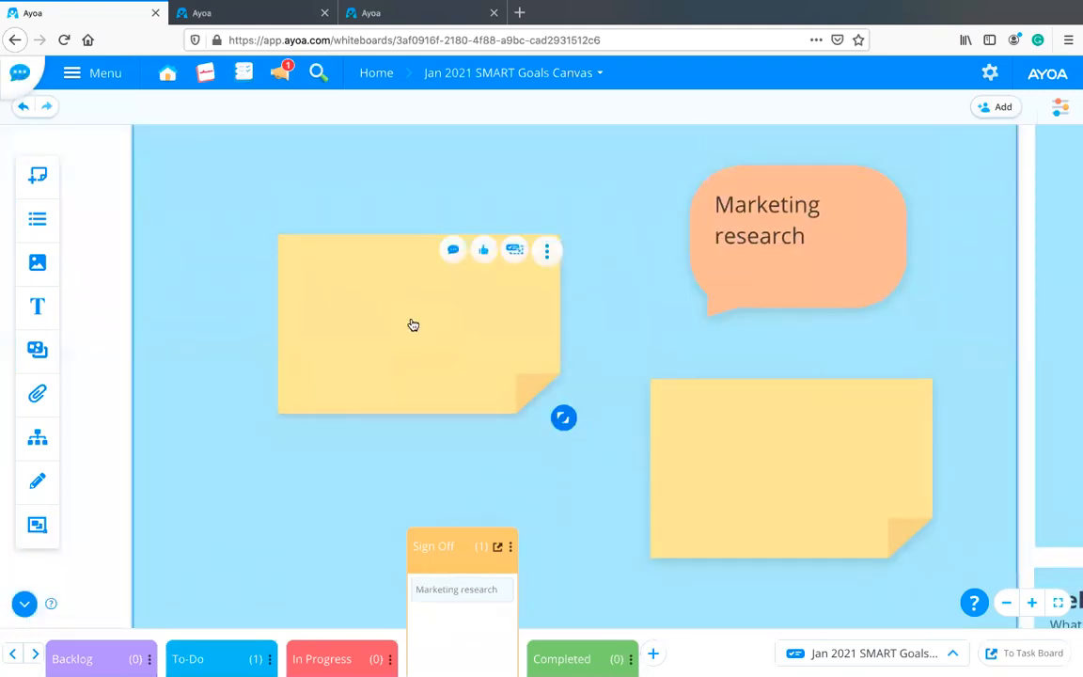
double_click(413, 324)
type("tEAM")
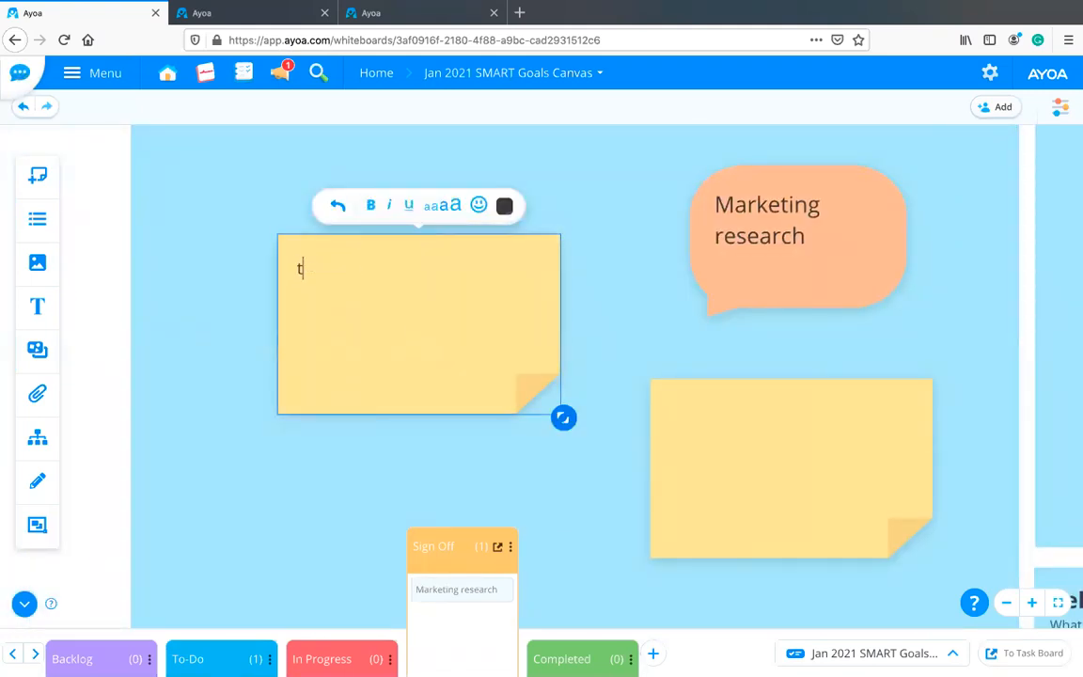
key("BackSpace")
key("BackSpace")
key("BackSpace")
key("BackSpace")
type("Team cath c")
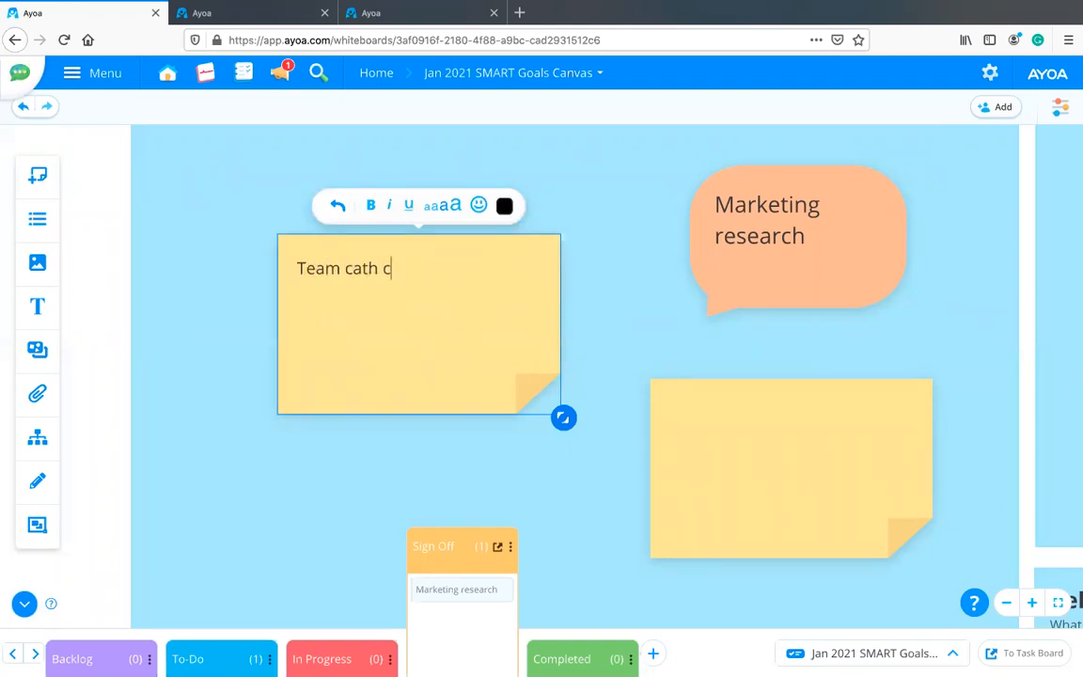
type("up")
key("BackSpace")
key("BackSpace")
key("BackSpace")
key("BackSpace")
key("BackSpace")
type("tch")
left_click(623, 307)
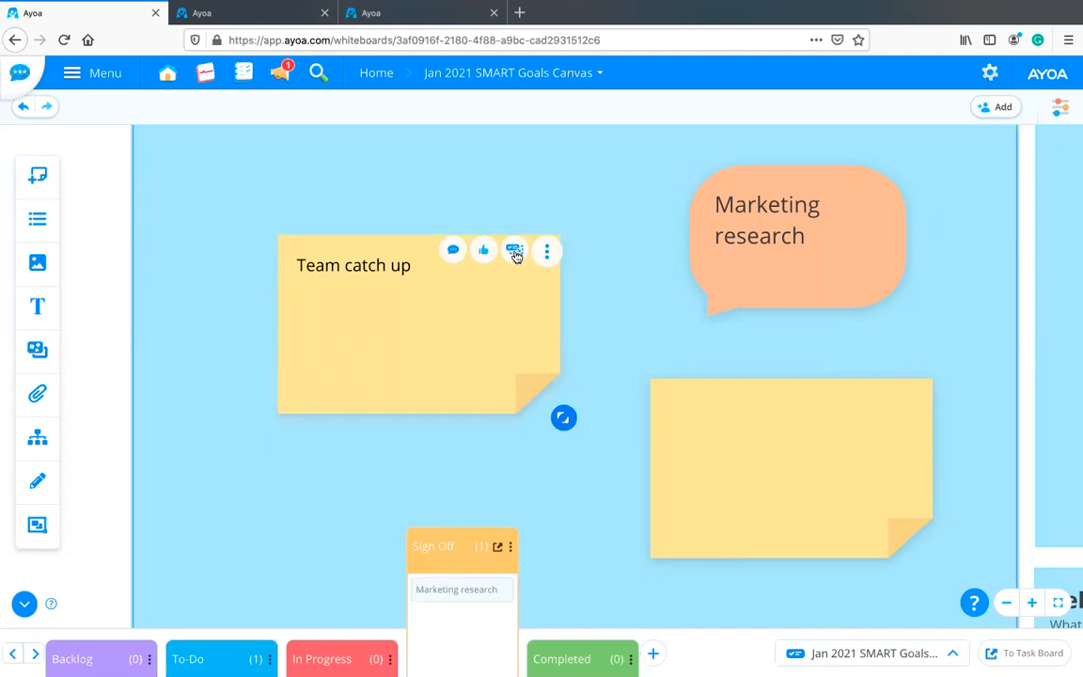
Add the Team catch up note as a task to the In Progress list and to the Backlog list
left_click(515, 252)
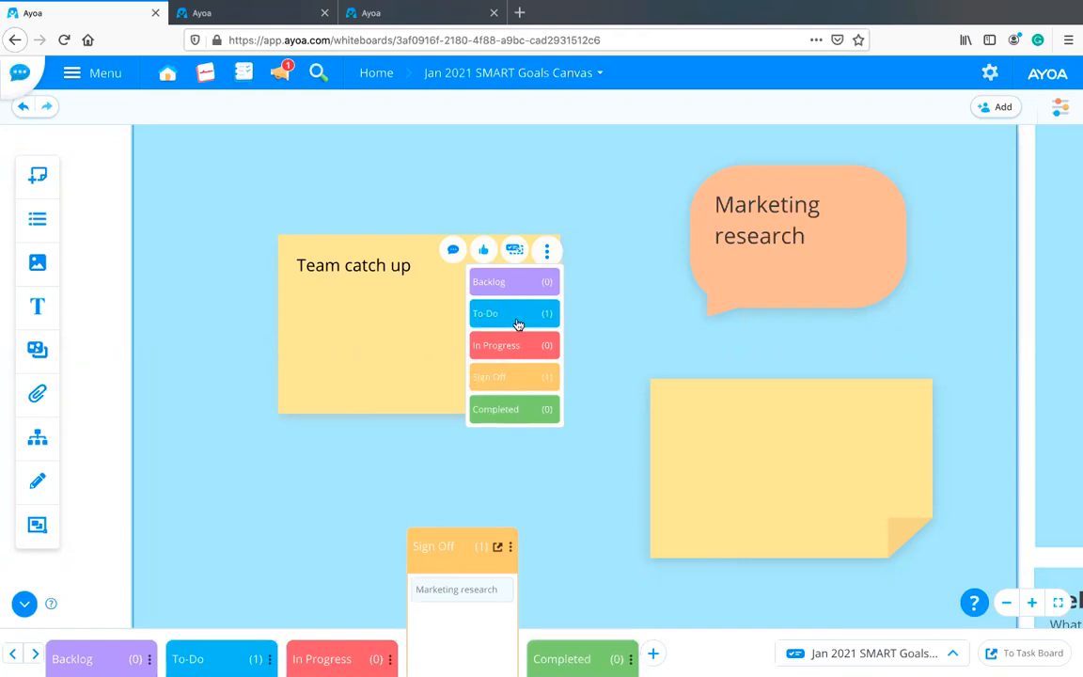
left_click(510, 348)
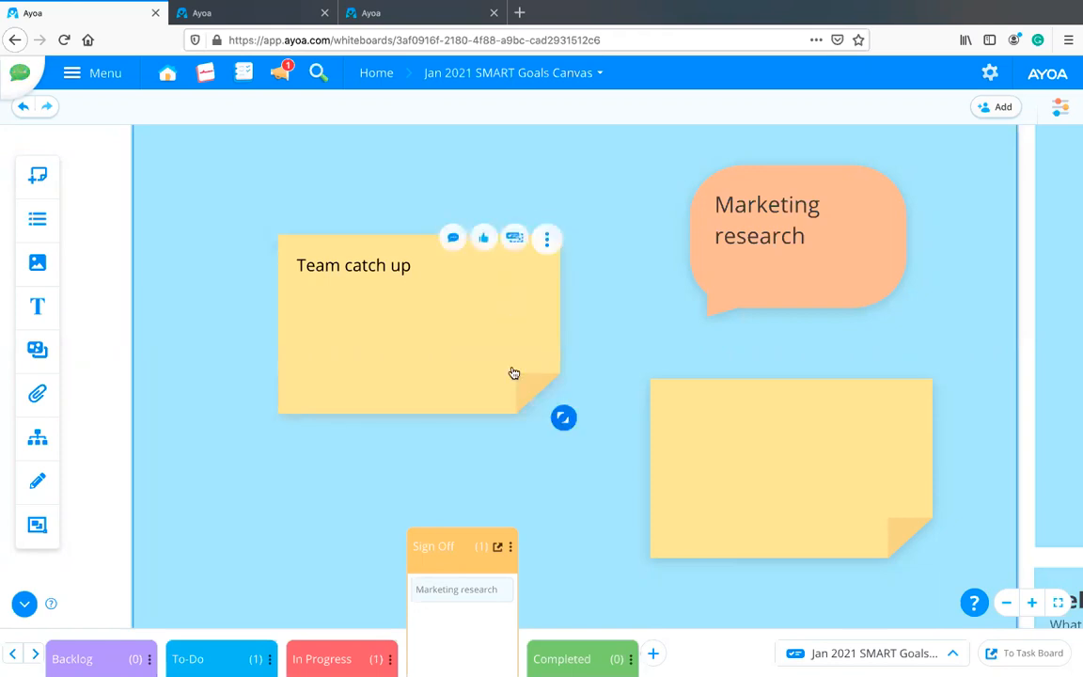
left_click(514, 250)
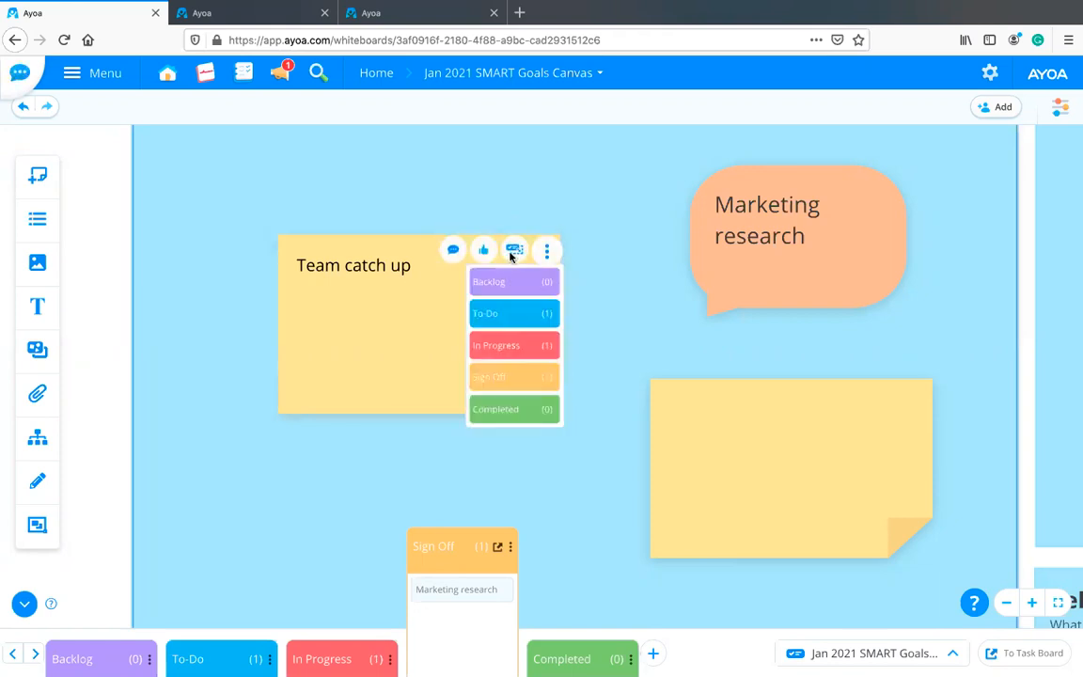
left_click(515, 282)
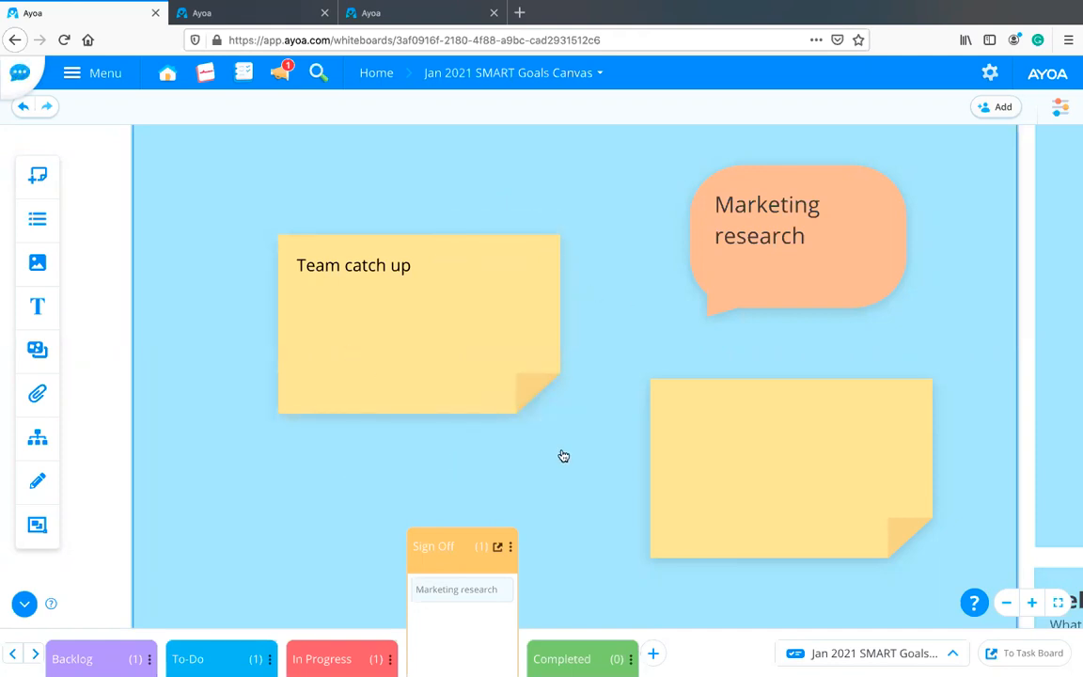
scroll(531, 447, "down", 1)
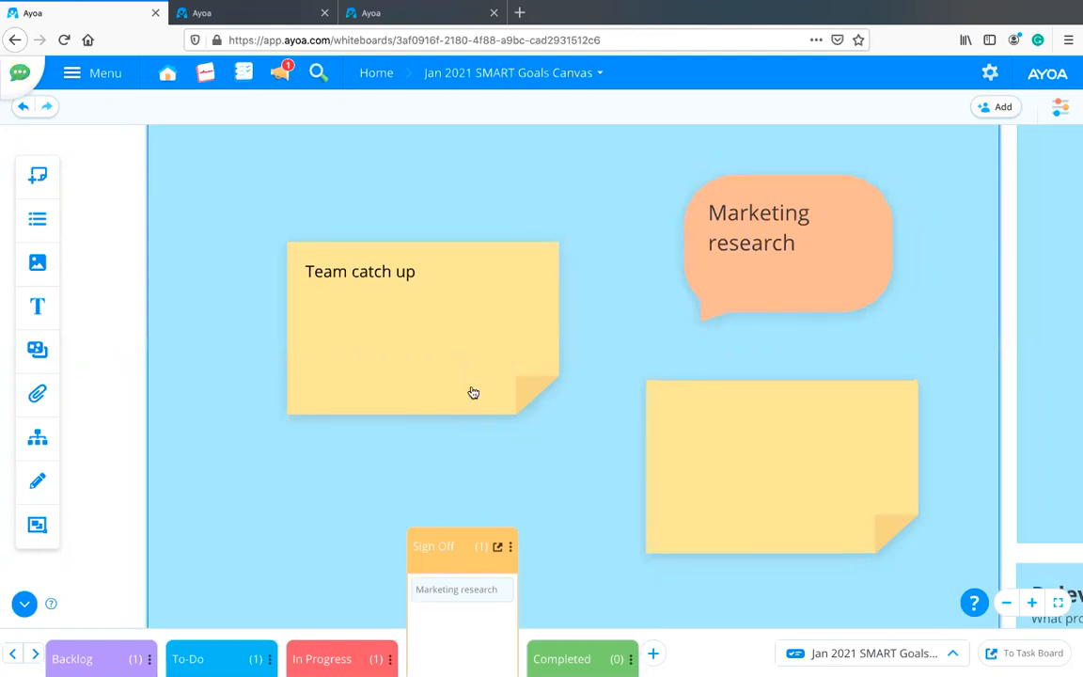
Open the full linked task board, look over the tasks in its lists, and return to the whiteboard
mouse_move(515, 288)
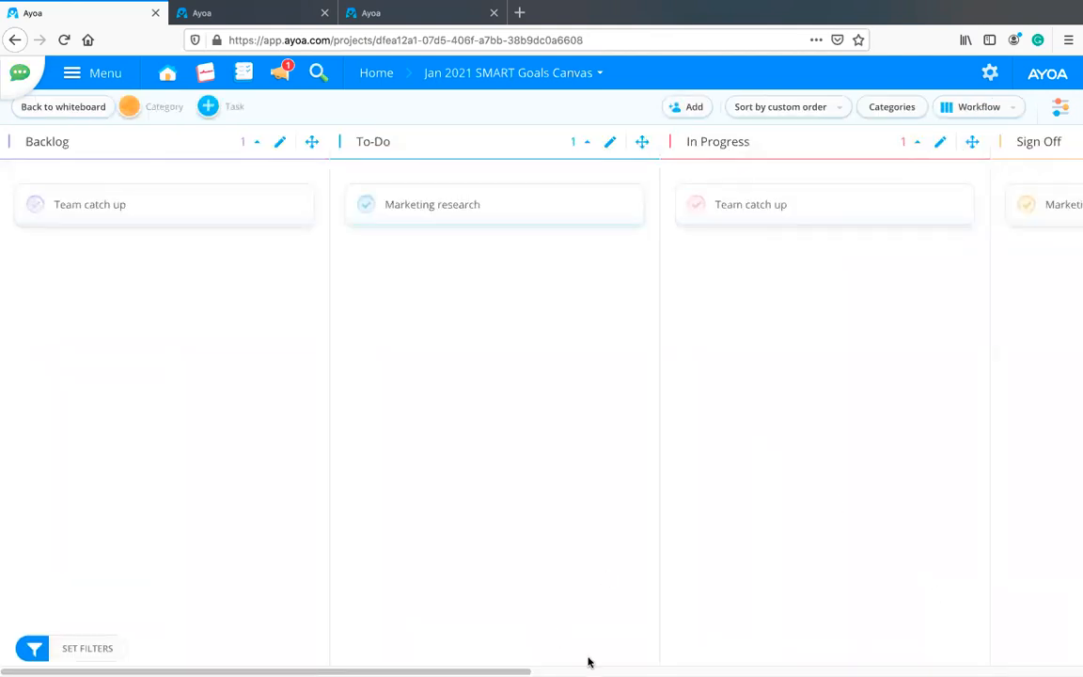
mouse_move(381, 672)
left_mouse_down()
mouse_move(668, 672)
mouse_move(378, 671)
left_mouse_up()
left_click_drag(517, 672, 411, 652)
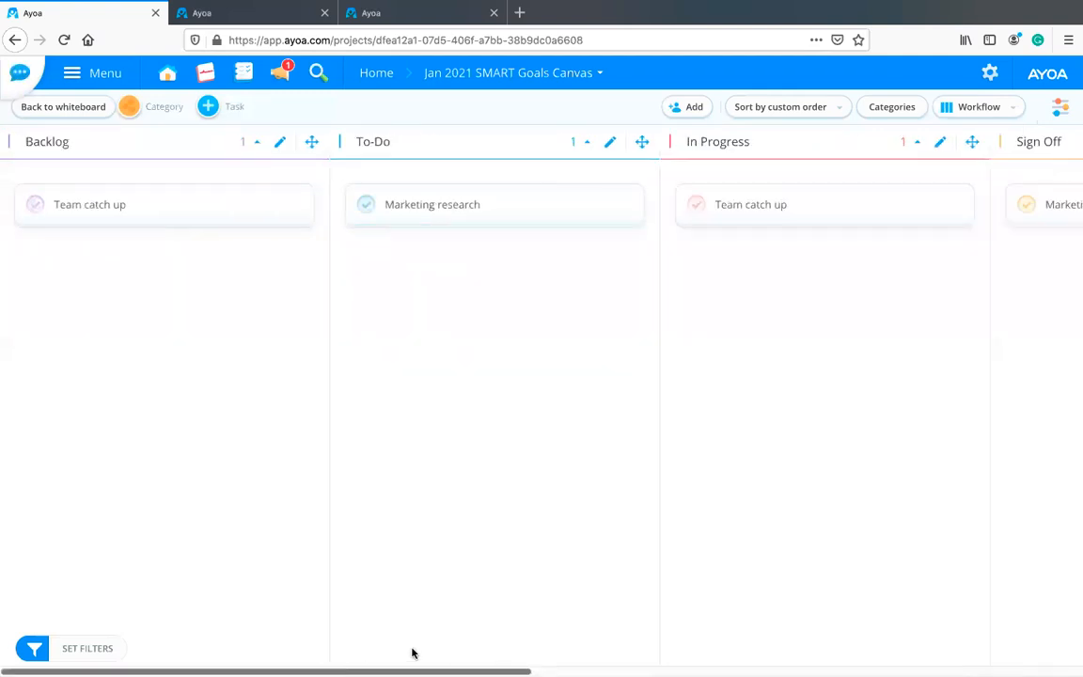
left_click(130, 211)
scroll(959, 361, "down", 2)
scroll(959, 364, "up", 2)
left_click(1053, 114)
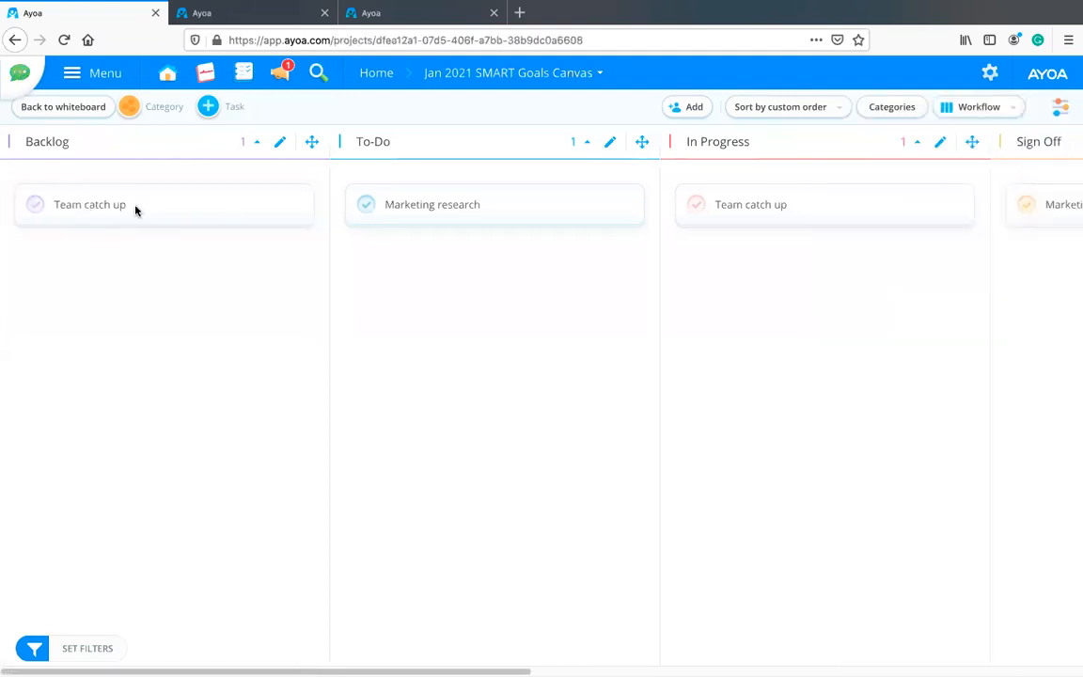
left_click(63, 107)
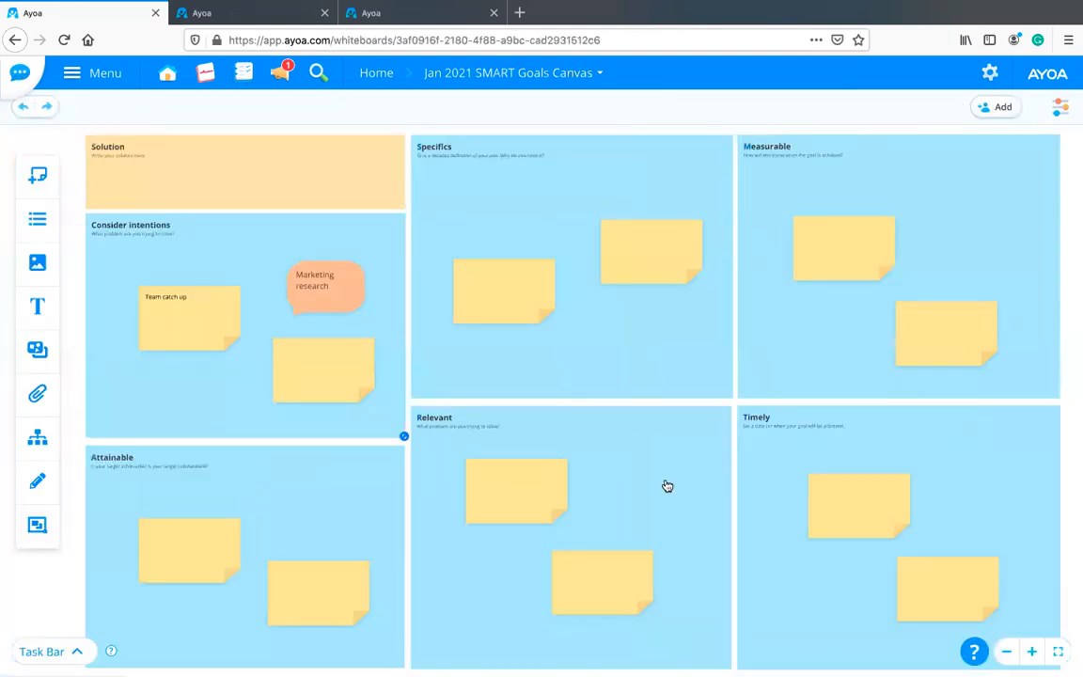
Show the whiteboard's task bar and detach the Jan 2021 SMART Goals Canvas task board
left_click(43, 655)
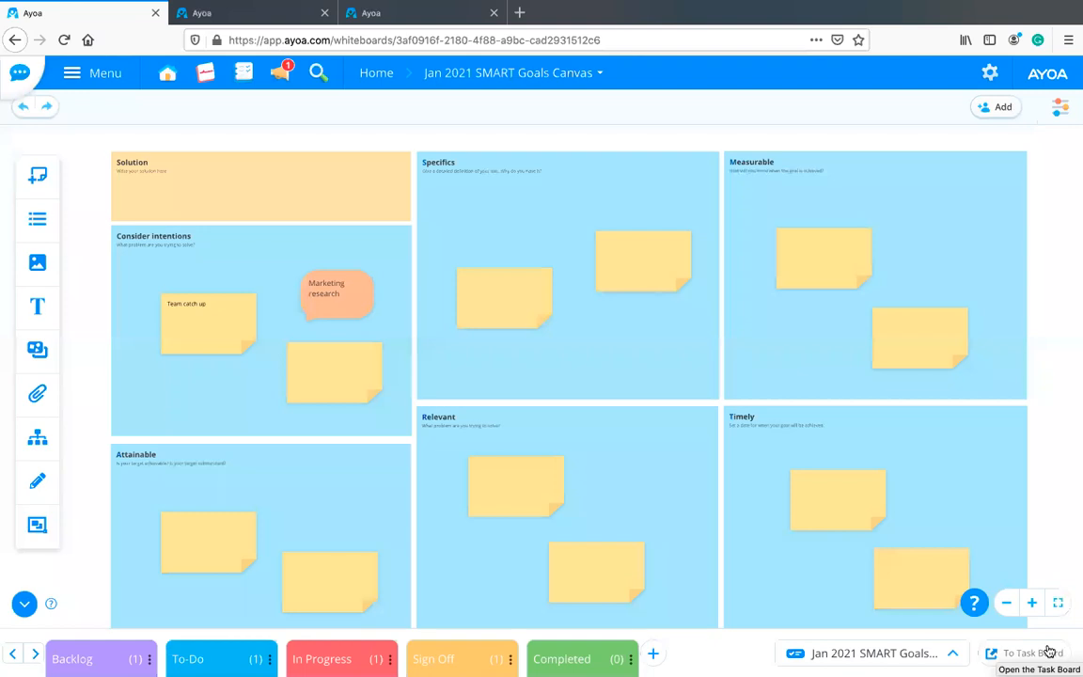
left_click(951, 654)
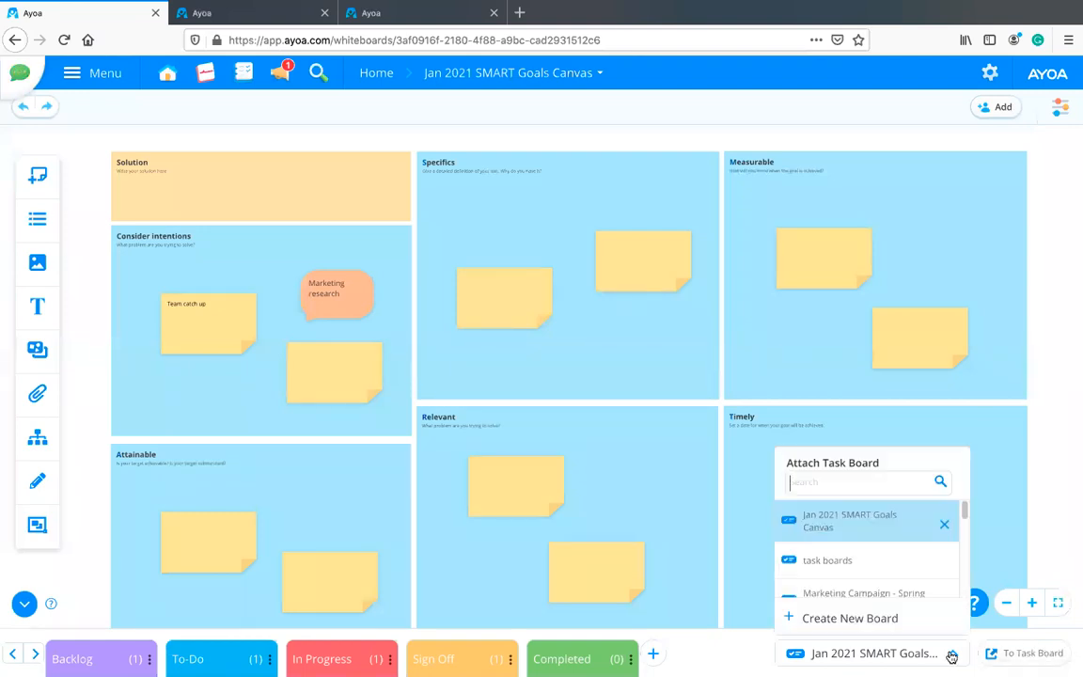
left_click(949, 655)
left_click(898, 653)
left_click(946, 528)
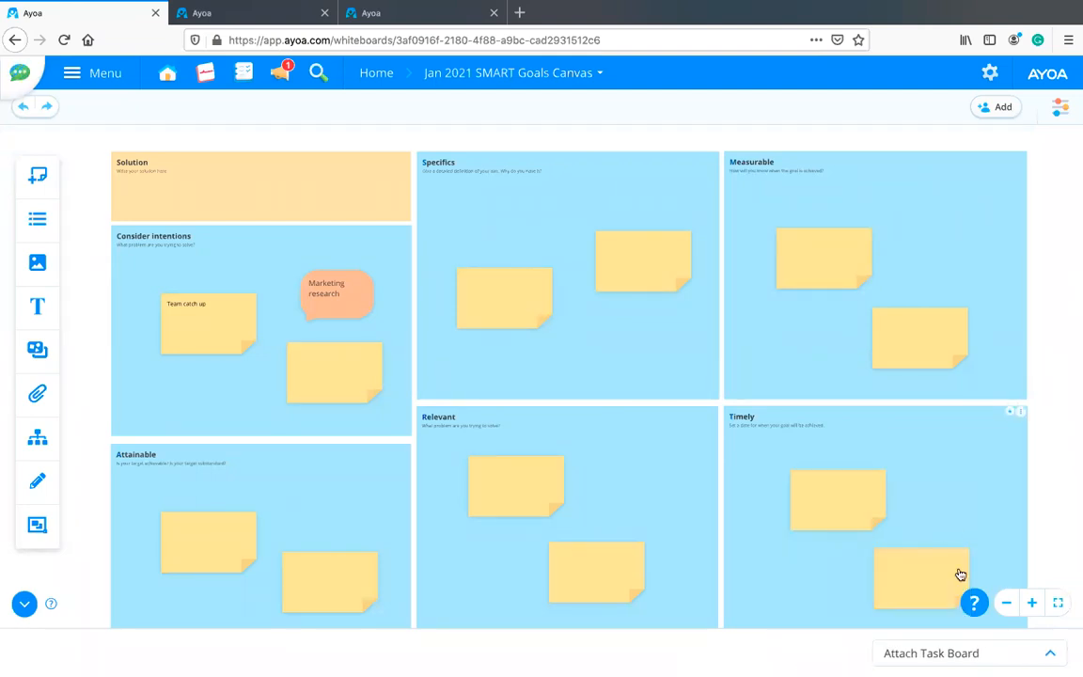
Attach the existing Marketing Campaign - Spring 2020 task board to the whiteboard
left_click(957, 655)
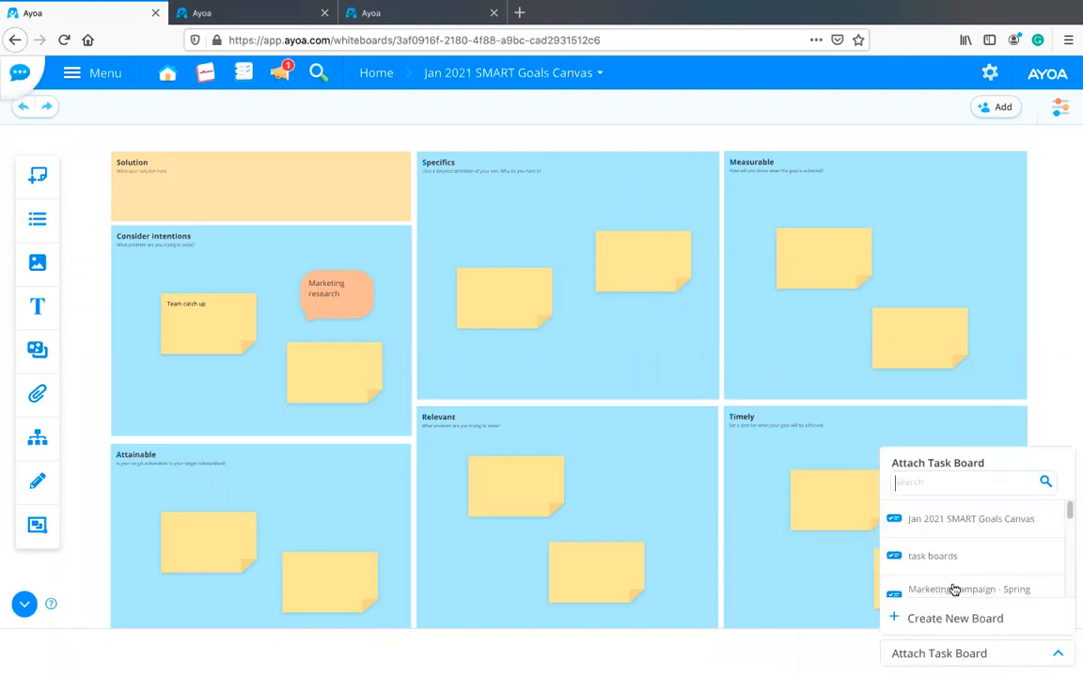
scroll(956, 531, "down", 2)
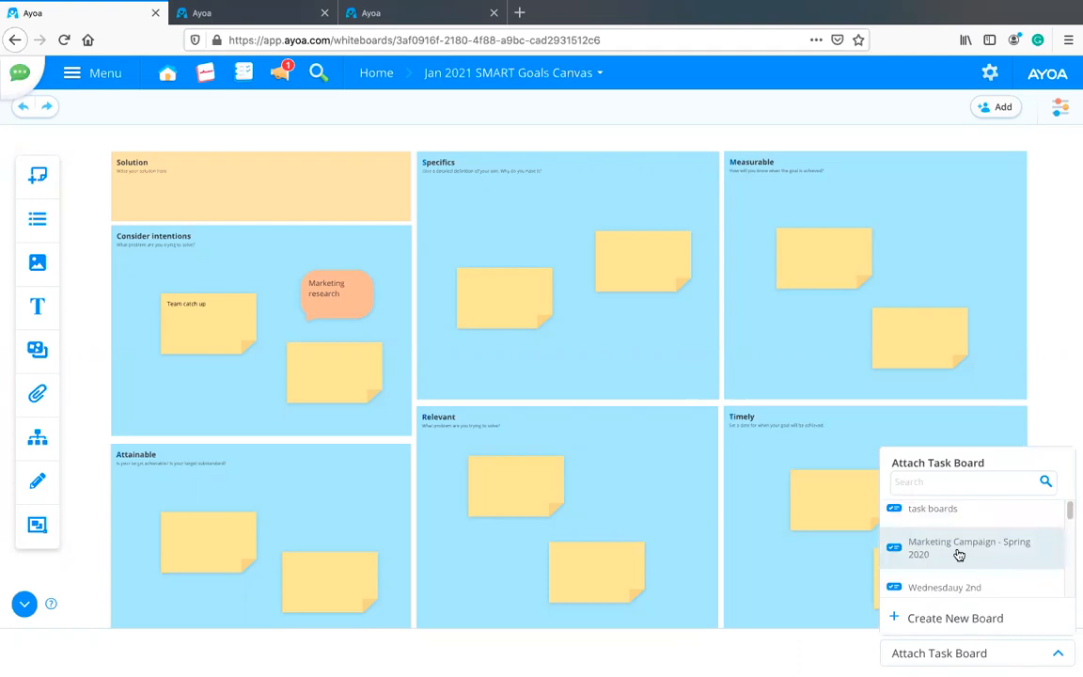
left_click(958, 555)
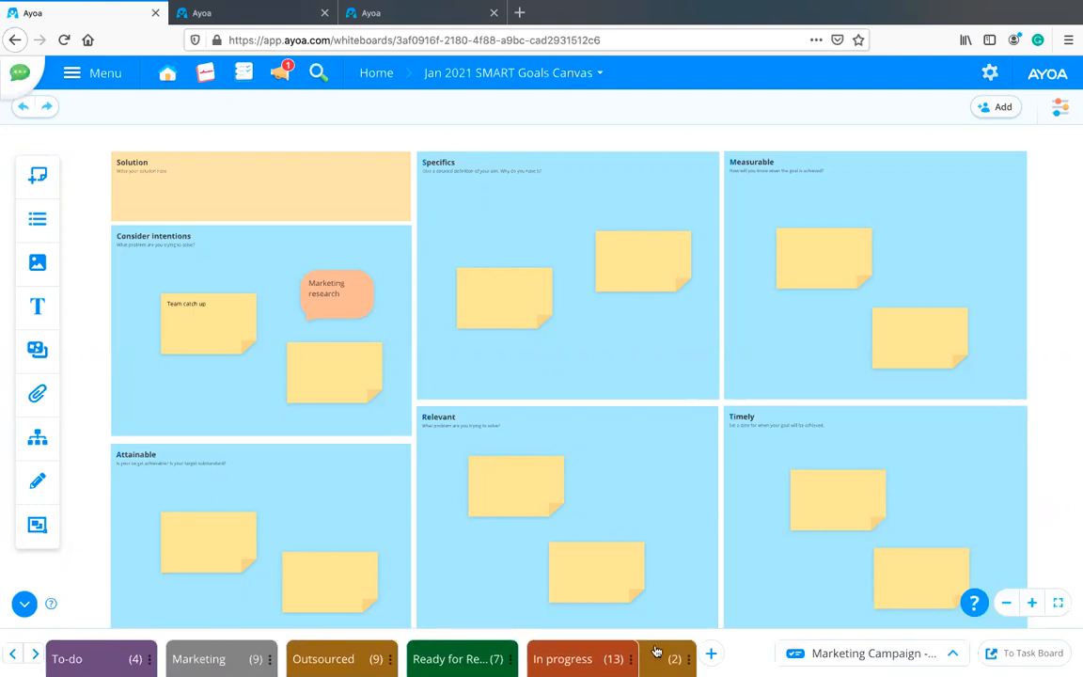
Add the Marketing research note as a task to the attached board's Outsourced list
mouse_move(331, 357)
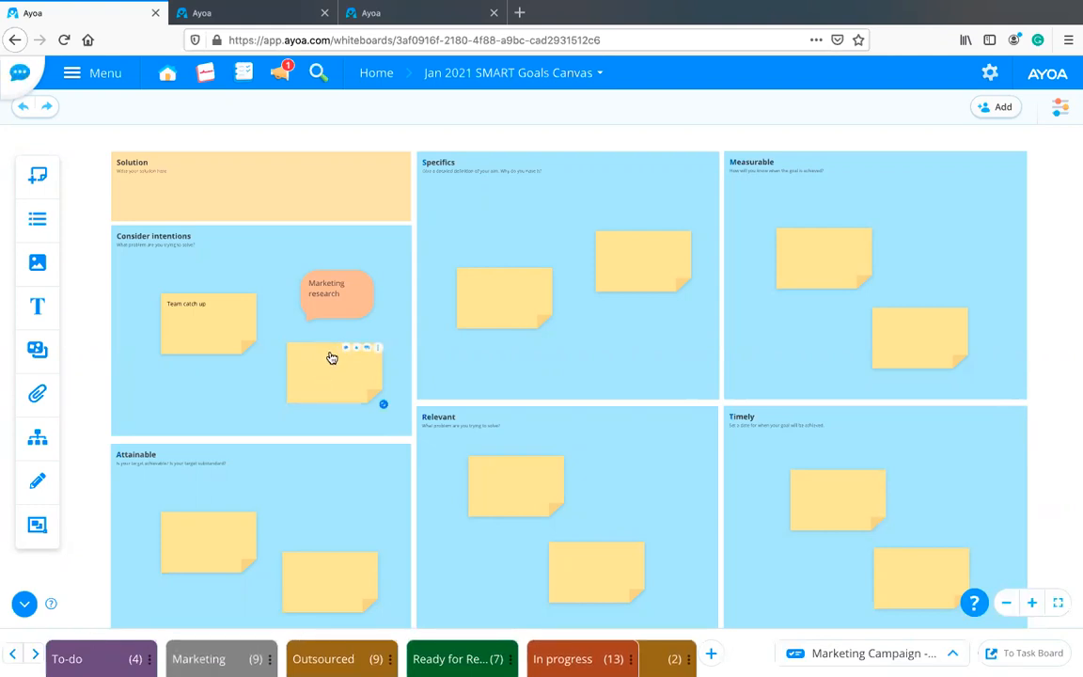
mouse_move(356, 293)
scroll(355, 292, "up", 2)
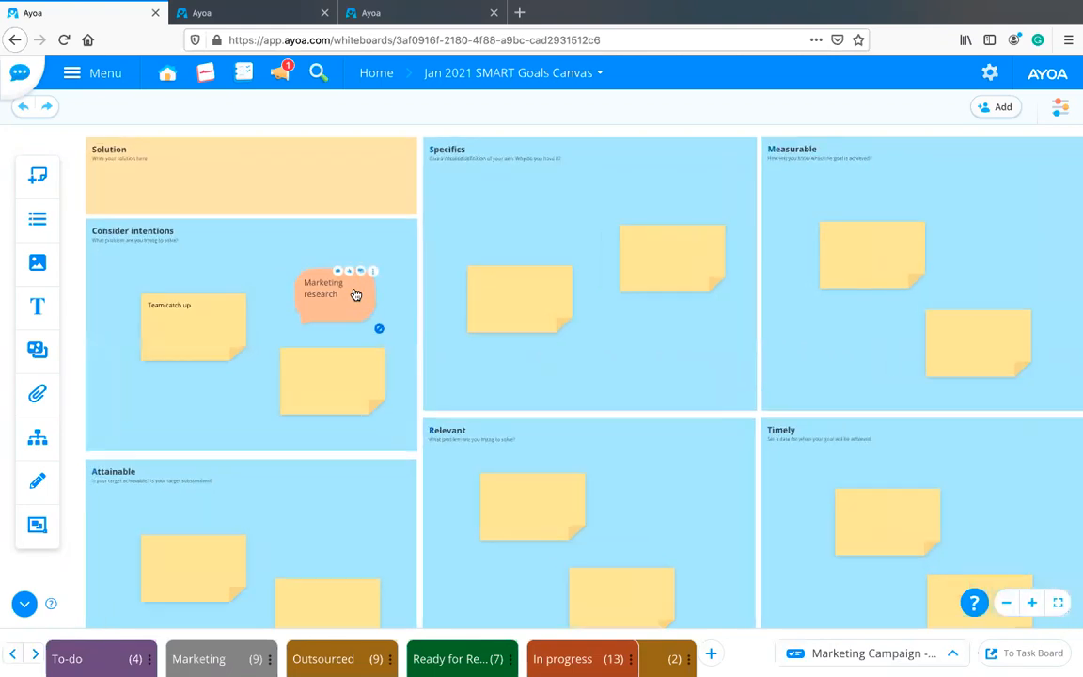
scroll(355, 294, "up", 3)
left_click_drag(321, 520, 355, 654)
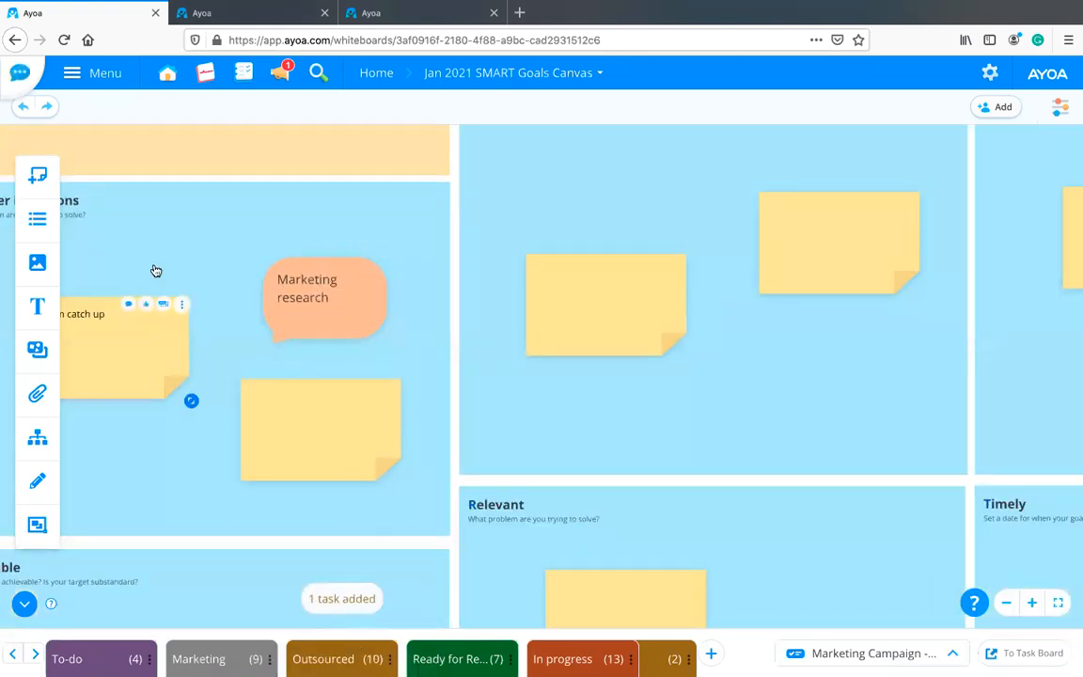
left_click(293, 334)
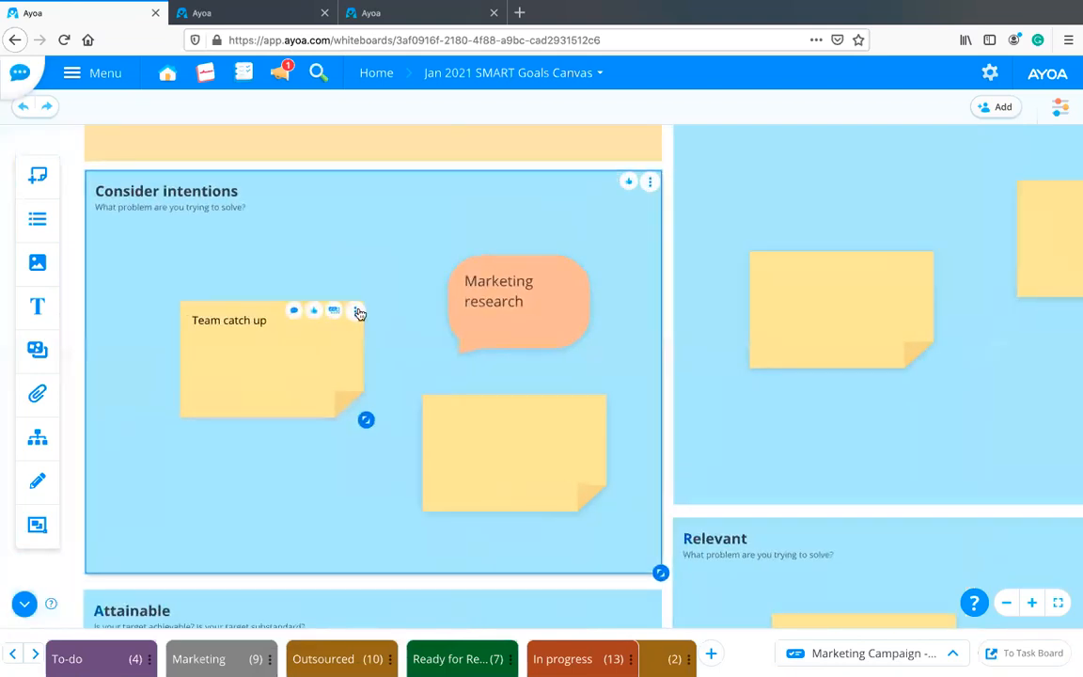
Add the Team catch up note as a task to the attached board's Ready for Review list
left_click(336, 312)
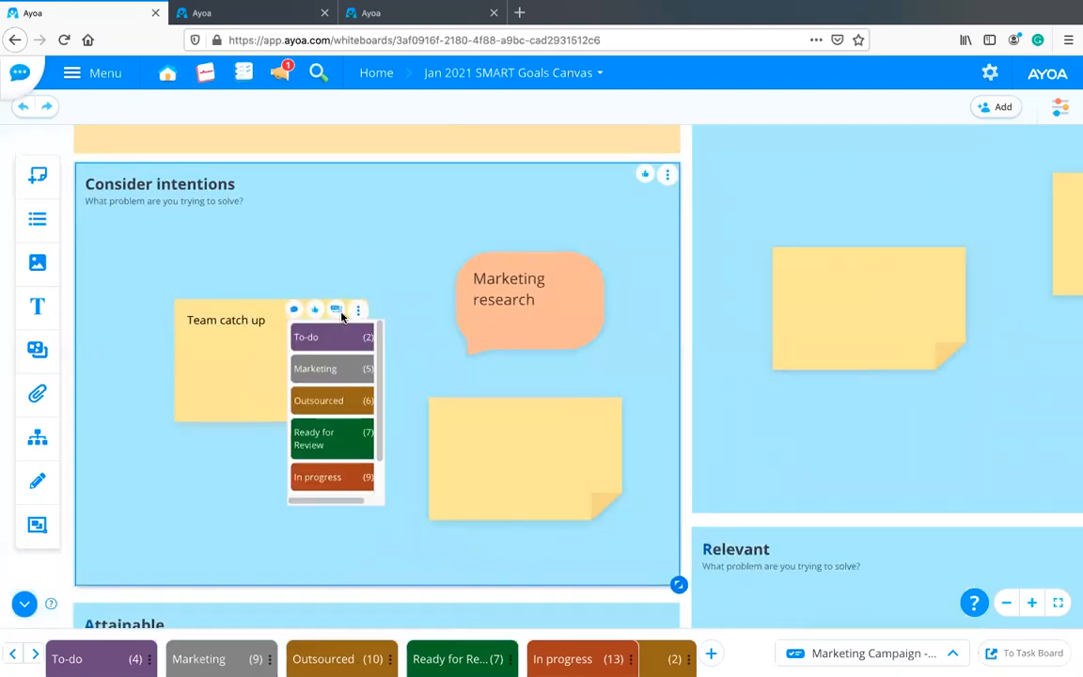
left_click(318, 436)
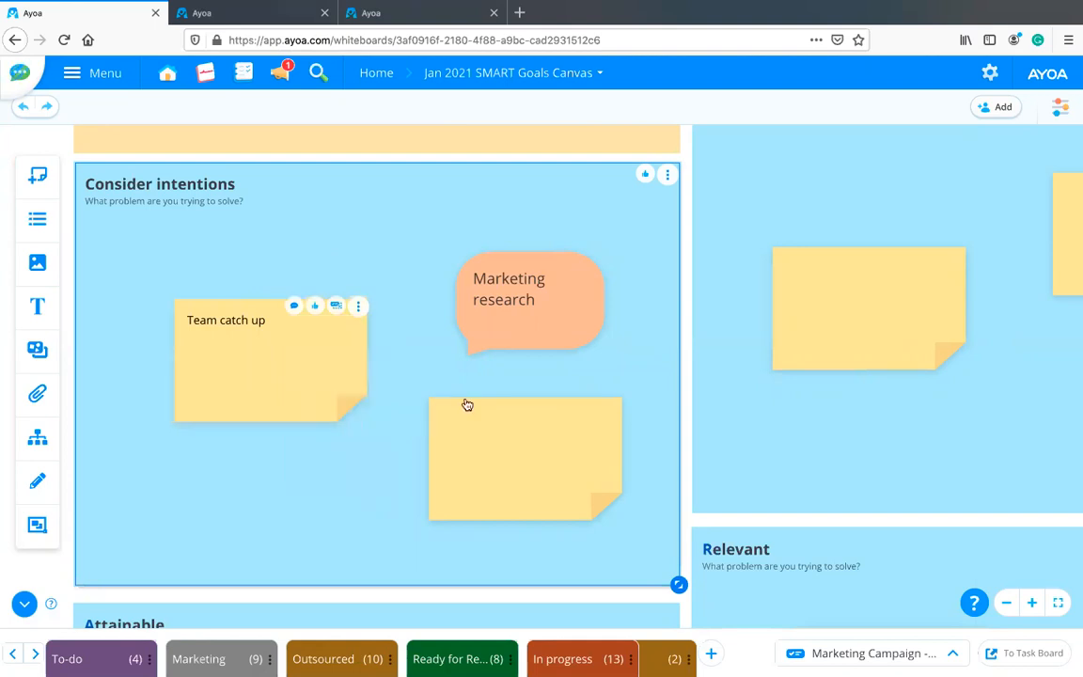
scroll(400, 487, "up", 1)
scroll(401, 487, "up", 1)
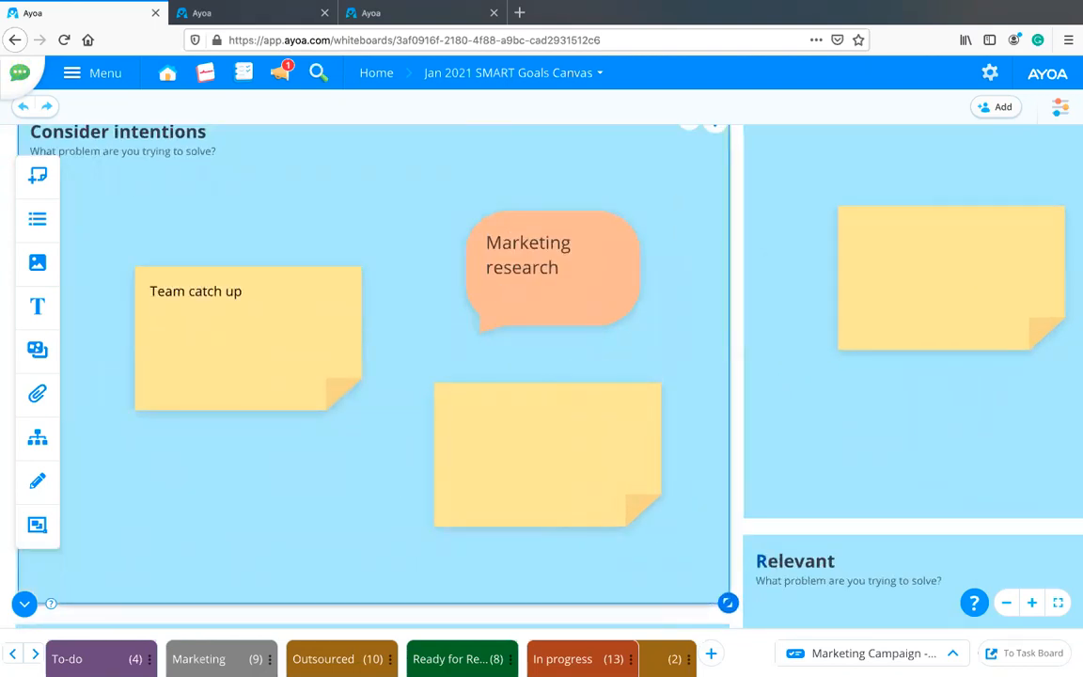
Look through the available task boards and detach Marketing Campaign - Spring 2020 from the whiteboard
left_click(865, 653)
scroll(851, 561, "down", 3)
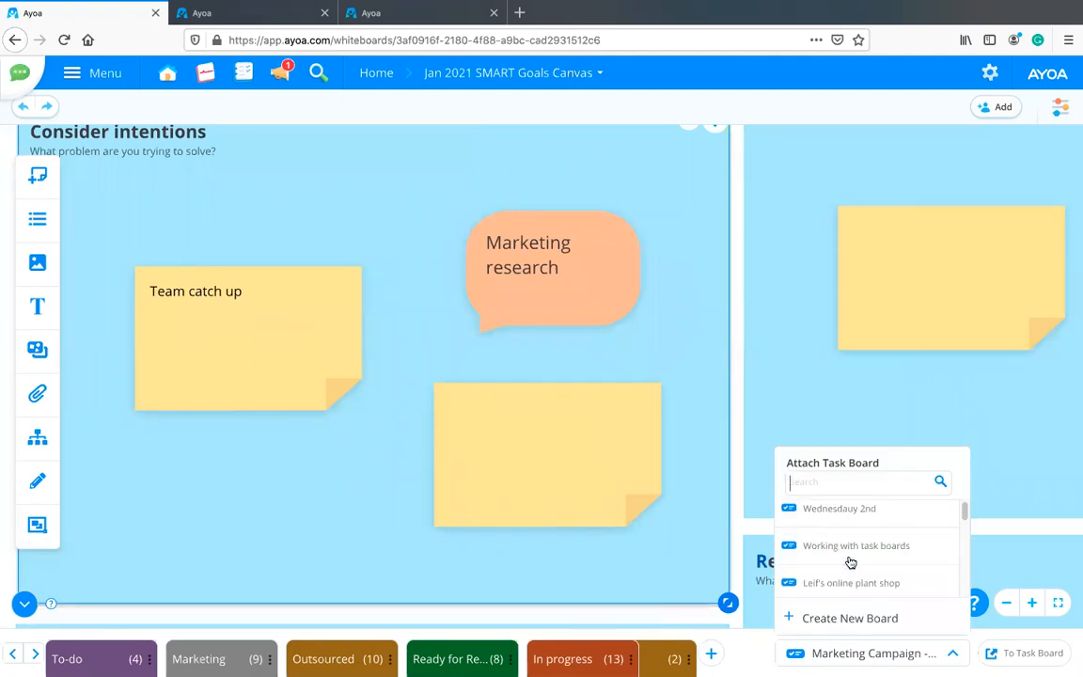
scroll(906, 511, "up", 3)
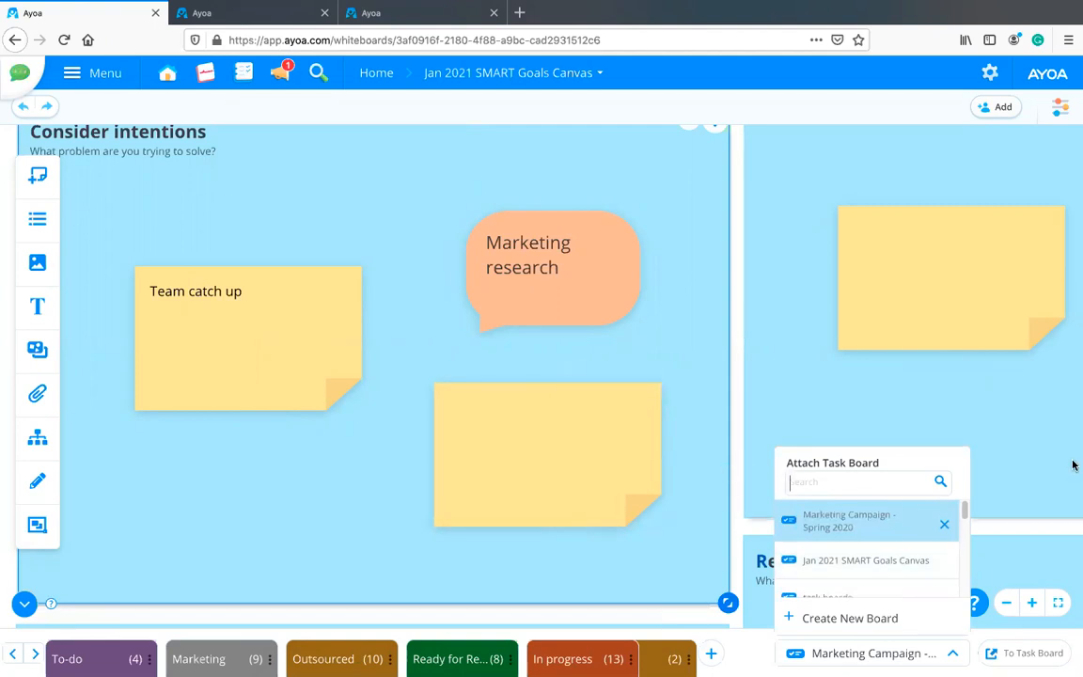
left_click(946, 525)
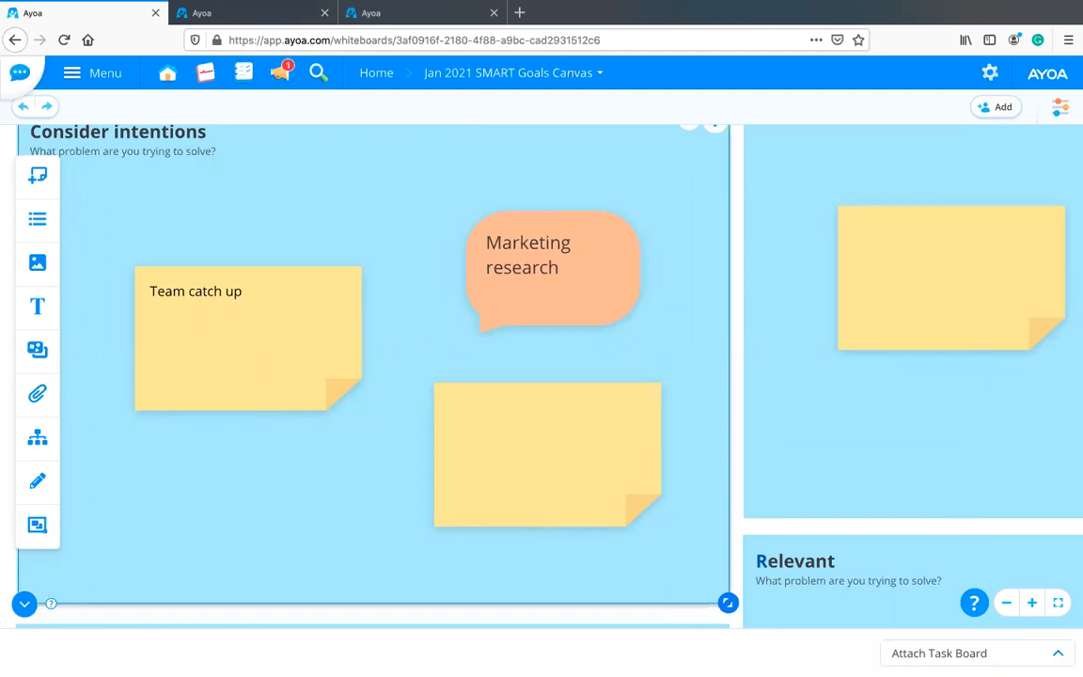
Create and attach a new task board named Feb planning, inviting a suggested contact as collaborator
left_click(974, 652)
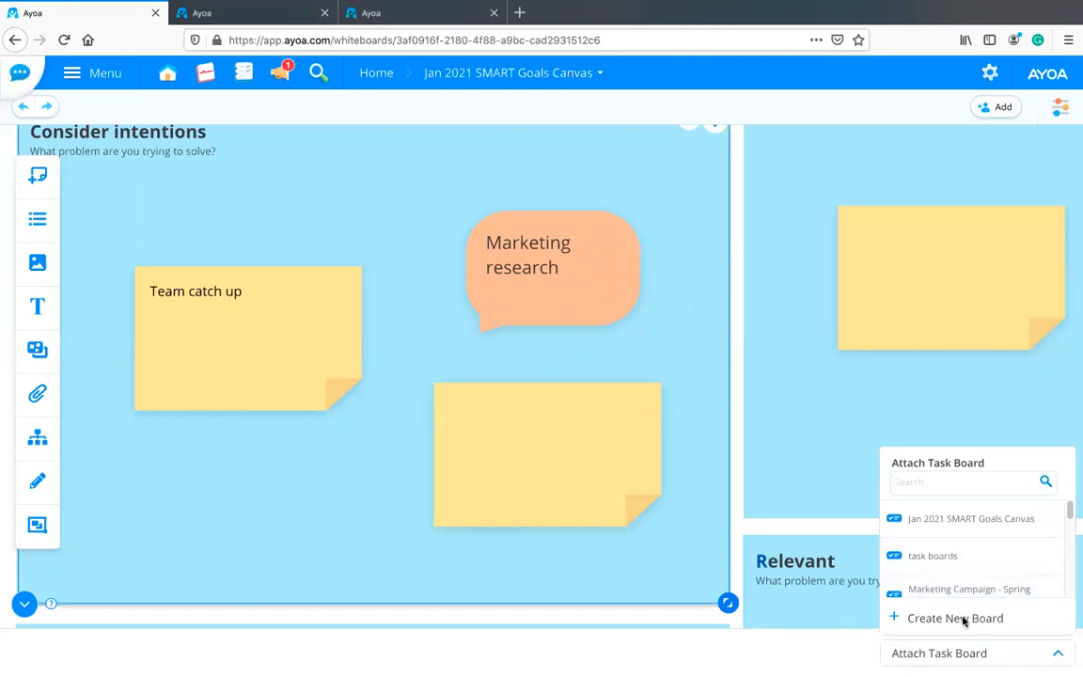
left_click(959, 618)
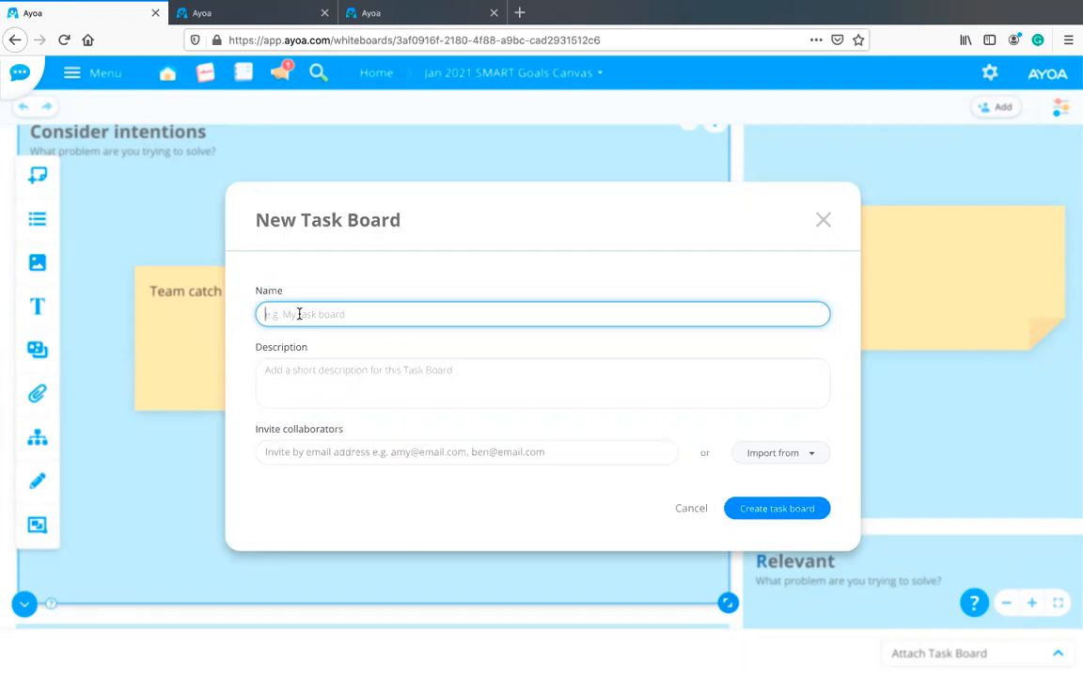
type("Feb planning")
left_click(461, 451)
left_click(372, 515)
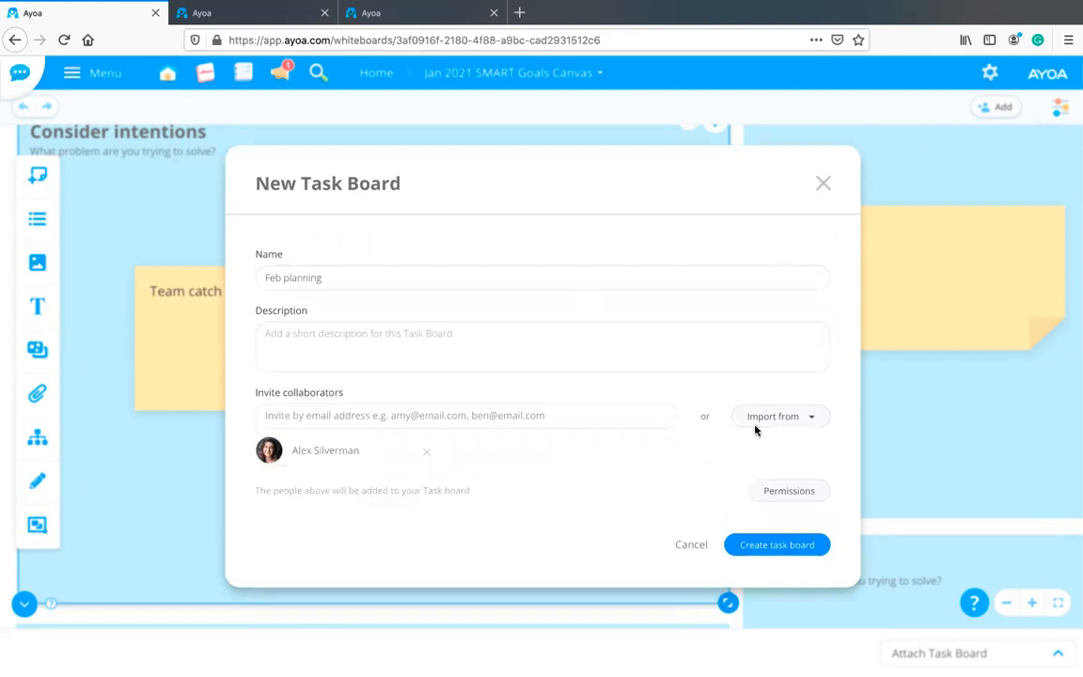
left_click(788, 551)
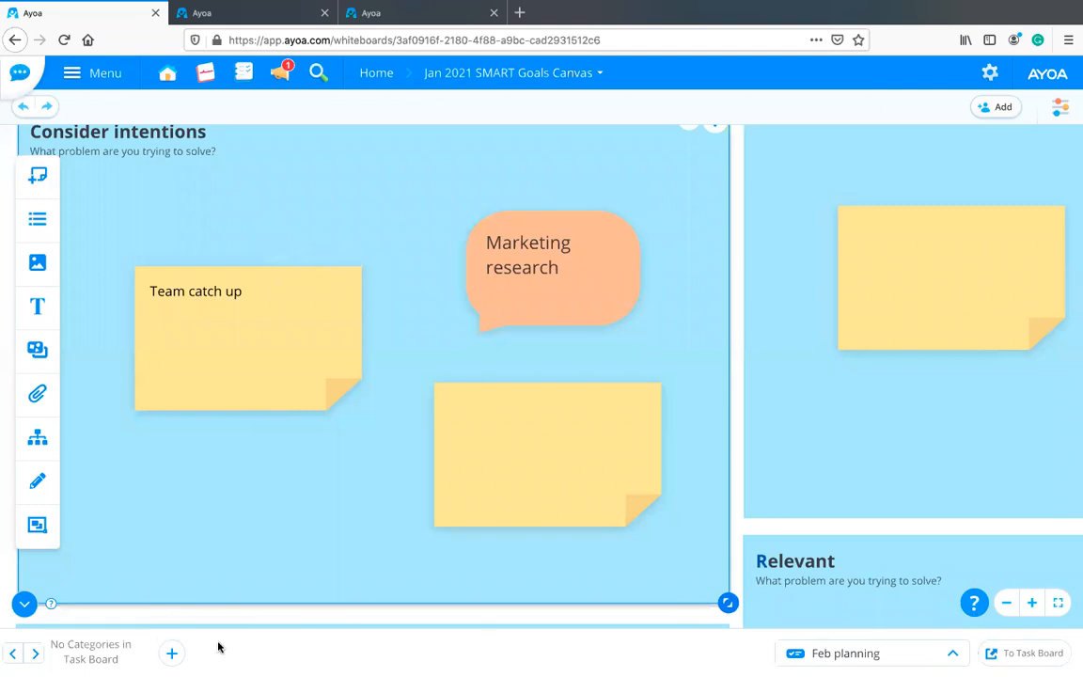
Try to add a category to the Feb planning board, and reload the whiteboard page
left_click(172, 655)
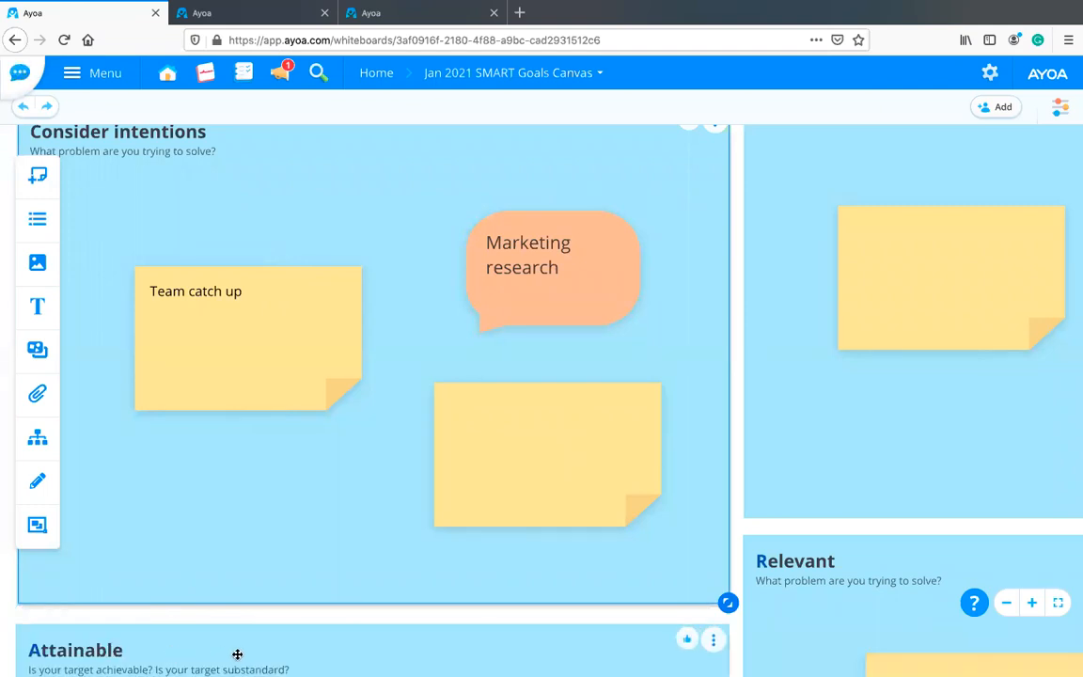
scroll(236, 656, "down", 3)
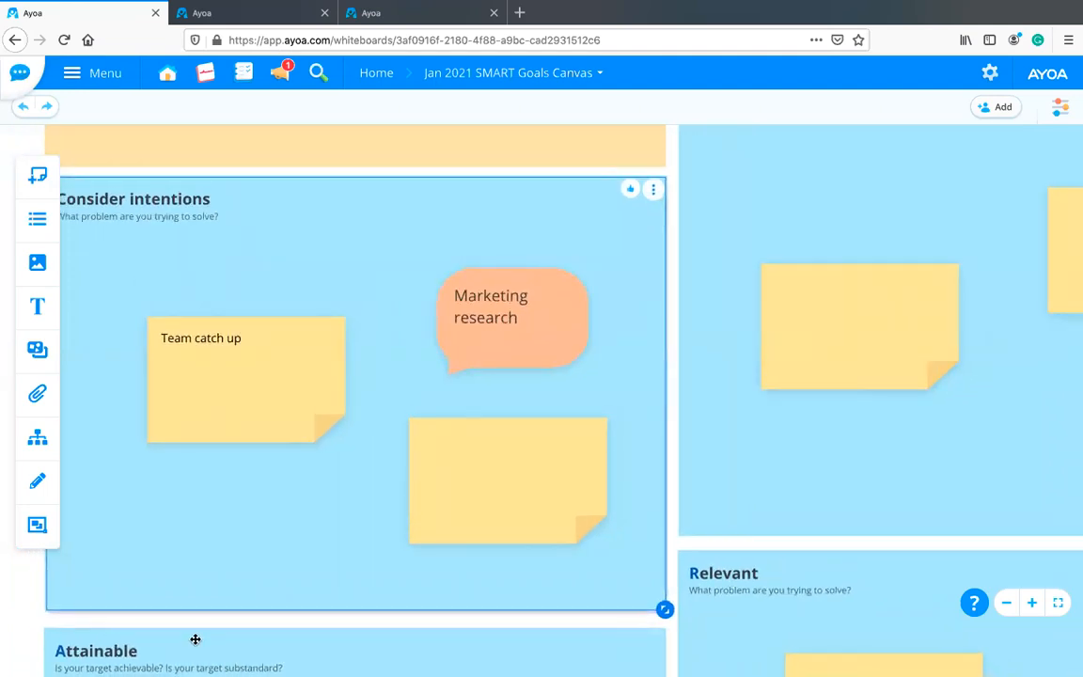
scroll(196, 641, "up", 3)
left_click_drag(81, 612, 147, 558)
scroll(146, 559, "down", 2)
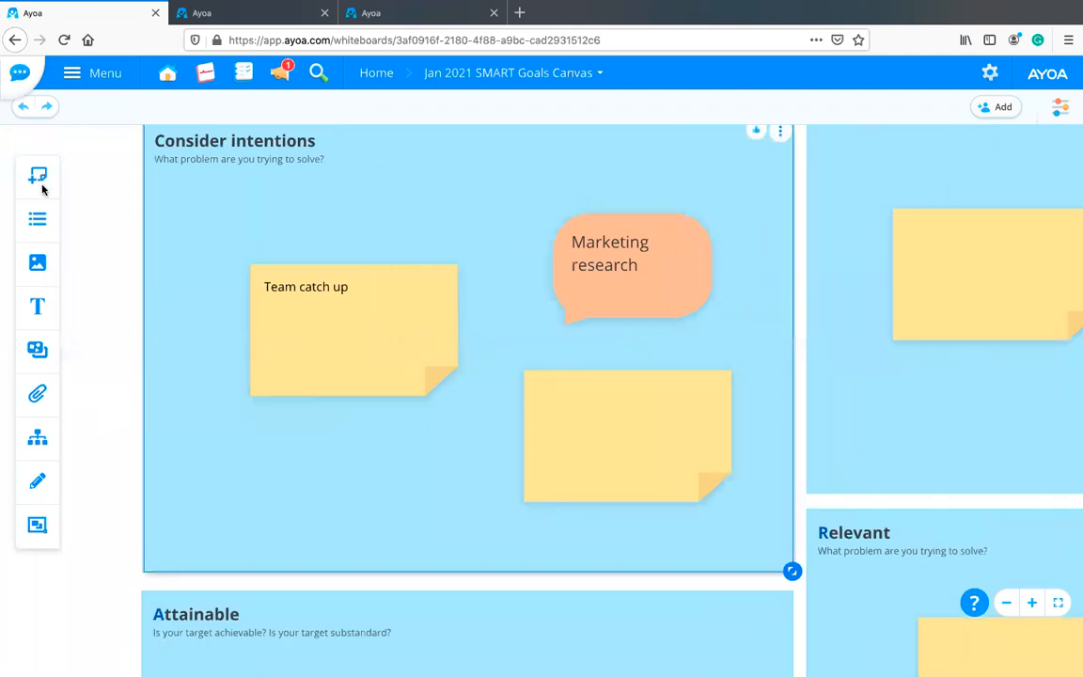
left_click(64, 39)
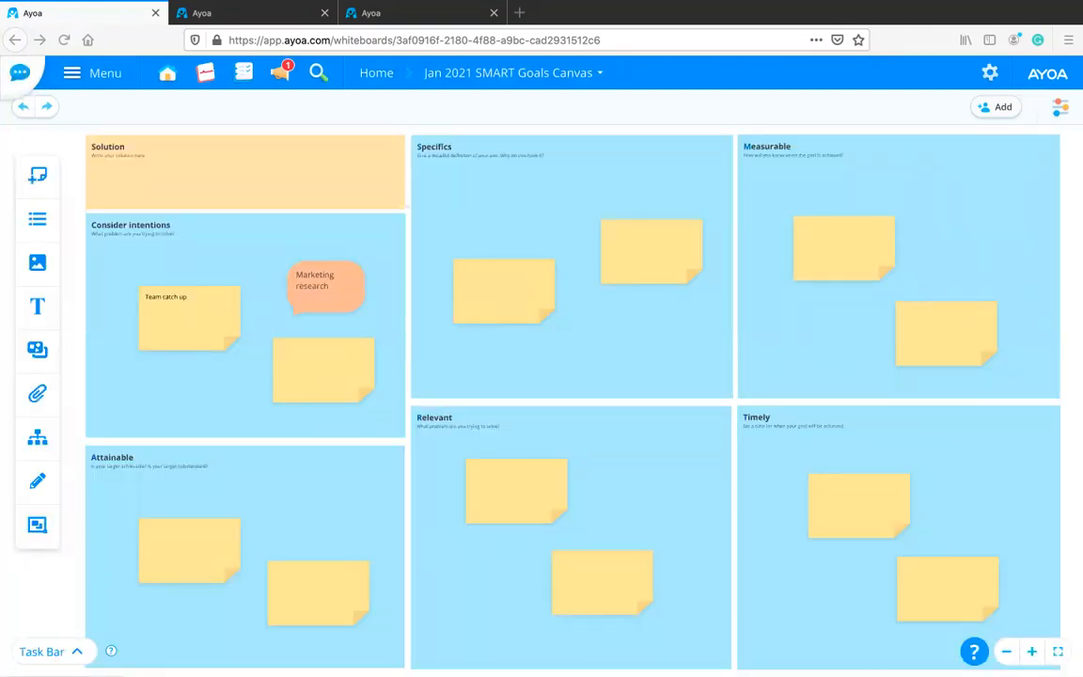
Show the task bar and try again to add a category to the Feb planning board
left_click(76, 650)
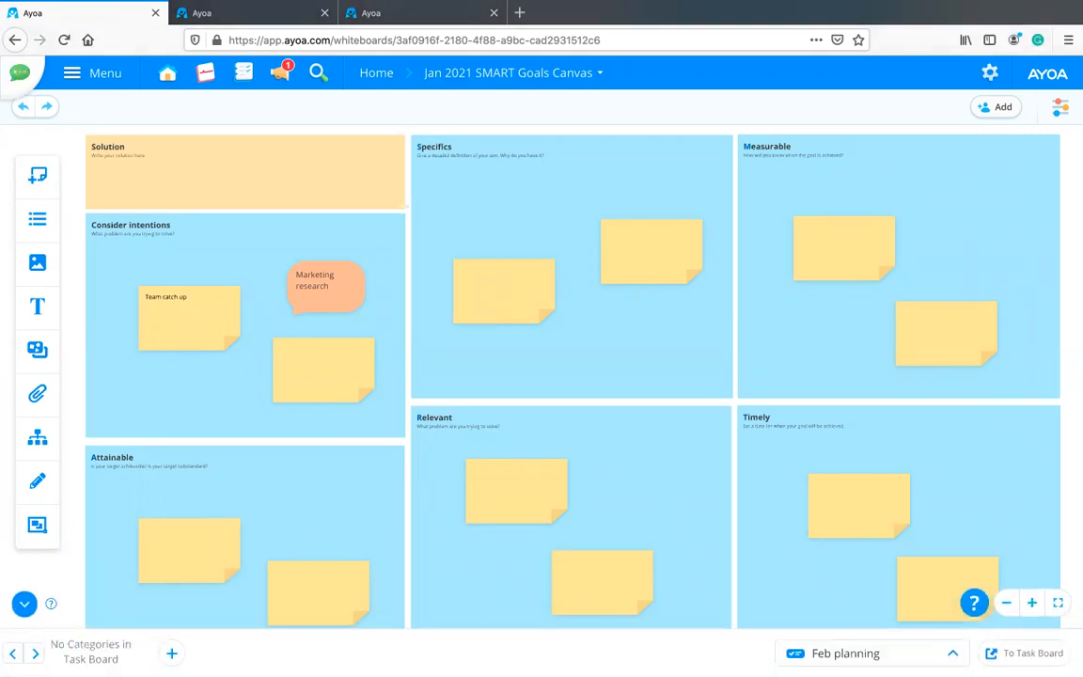
left_click(170, 656)
mouse_move(186, 537)
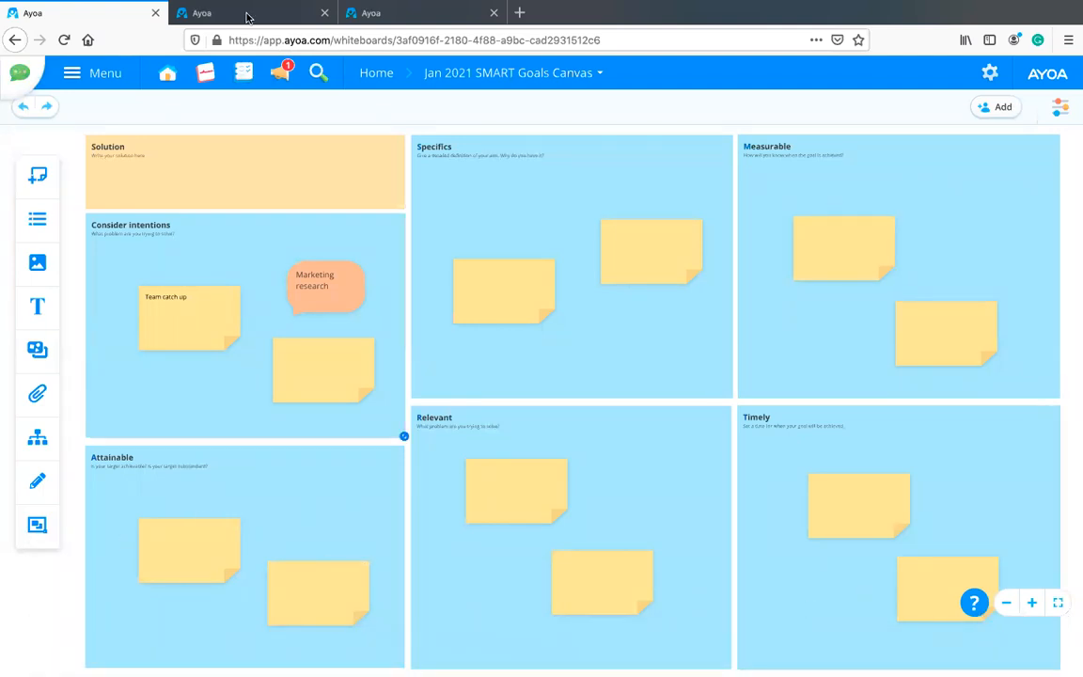
Try adding a category from the Leif's online plant shop whiteboard's task bar, and return to the SMART Goals whiteboard and reload it
left_click(222, 15)
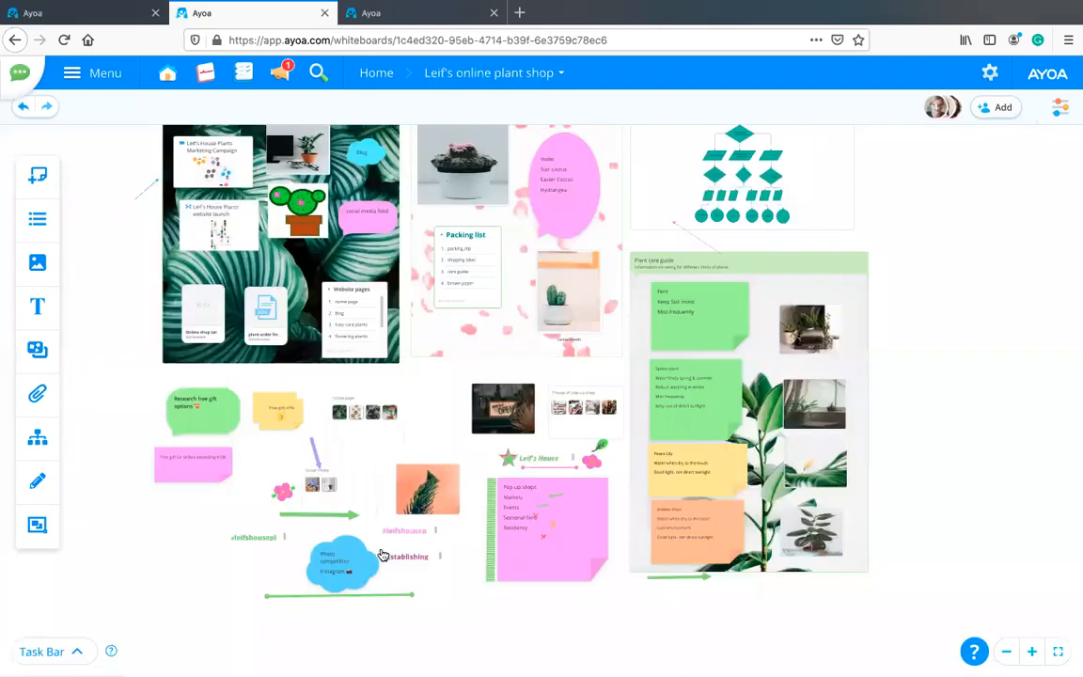
left_click(33, 653)
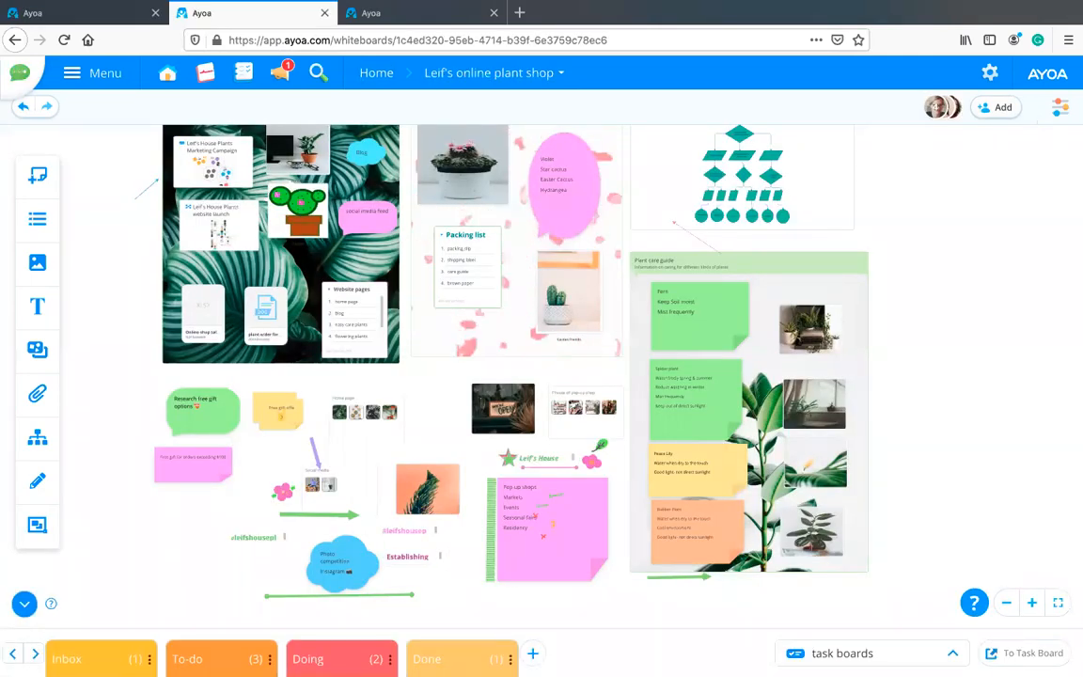
left_click(535, 655)
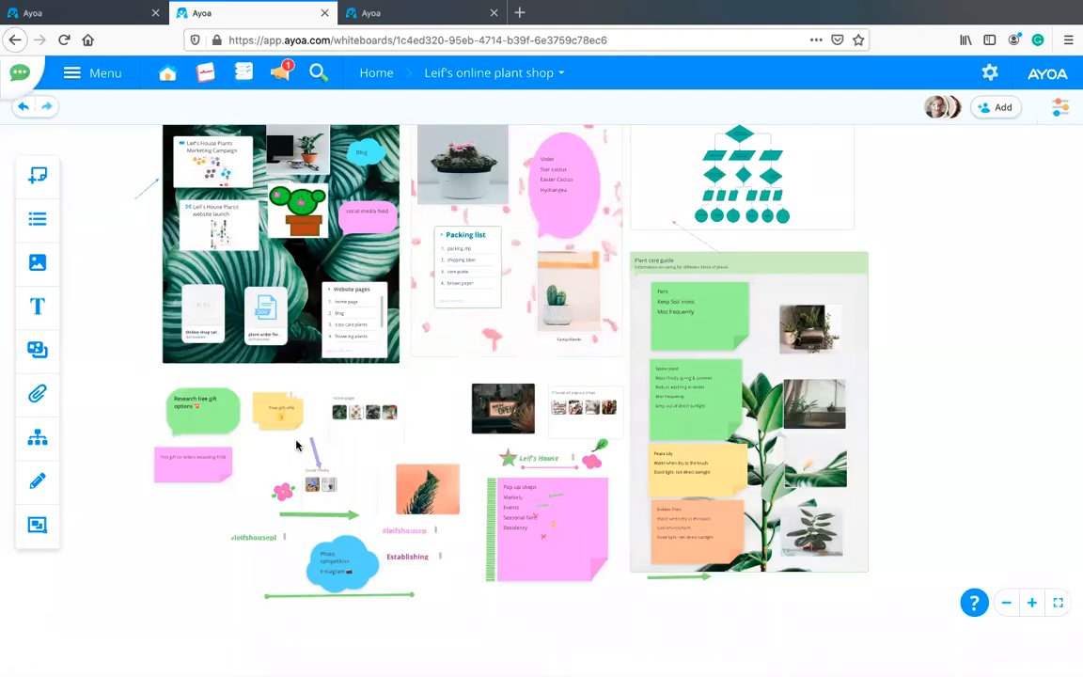
key("ctrl+shift+Tab")
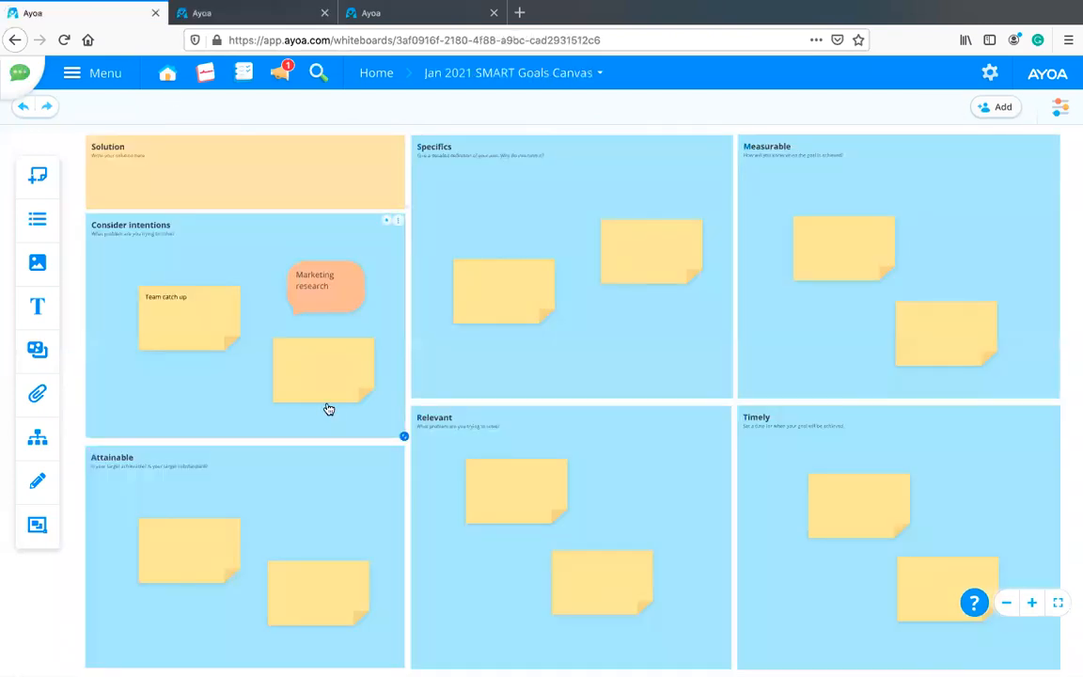
left_click(64, 39)
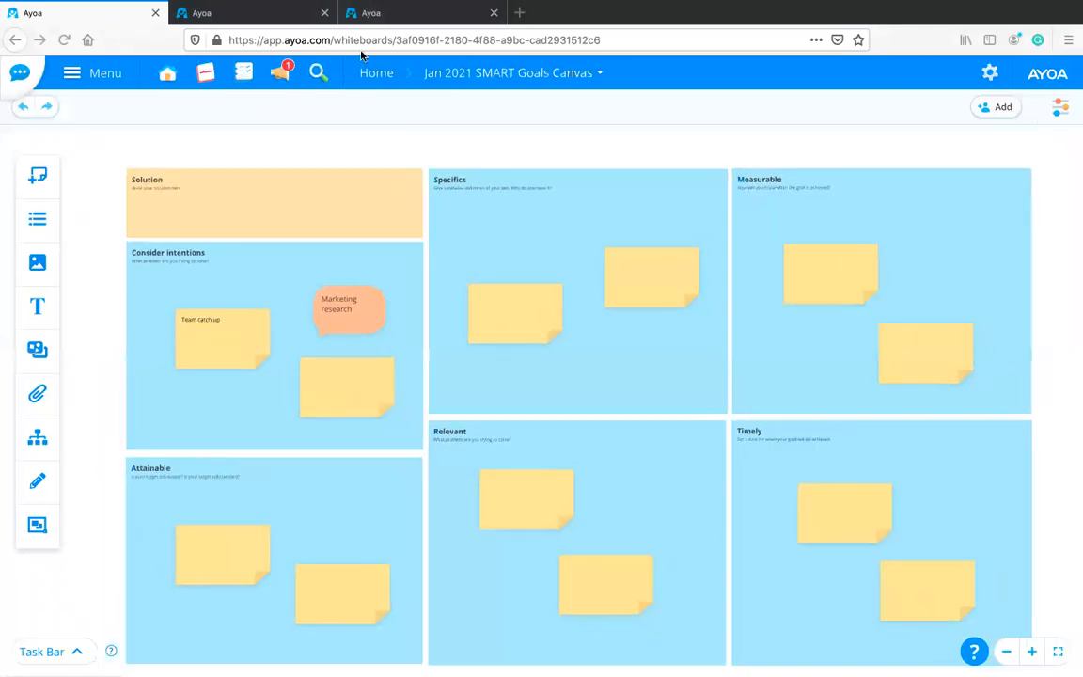
Switch to the Leif's online plant shop whiteboard and examine its sections, notes, images and website quiz flowchart
left_click(263, 13)
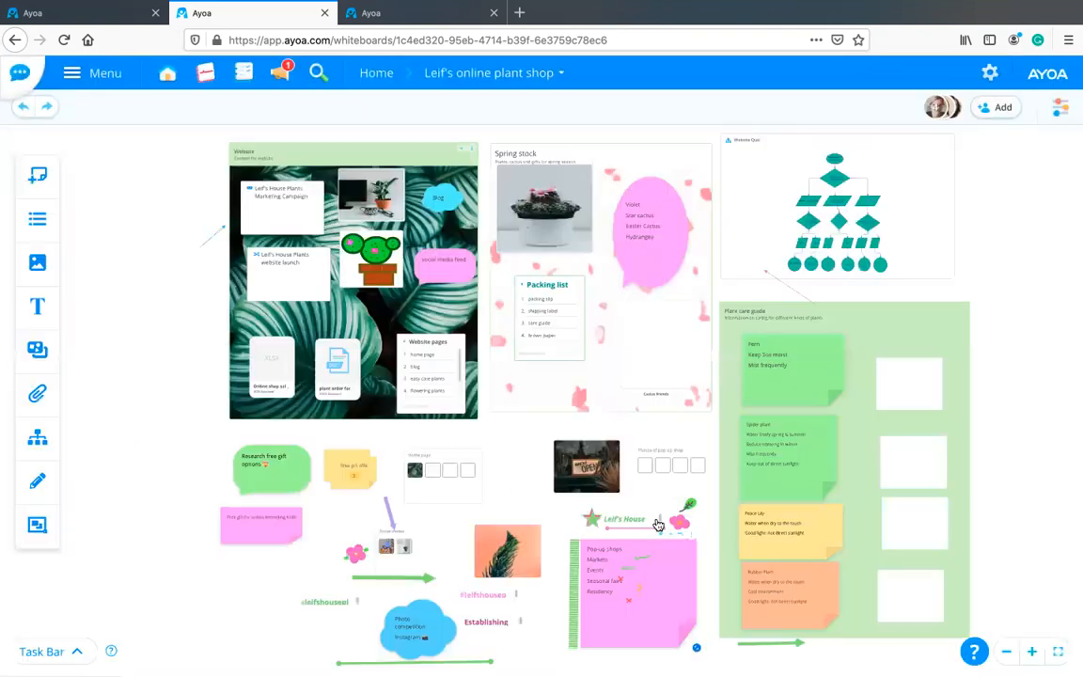
left_click_drag(987, 280, 864, 268)
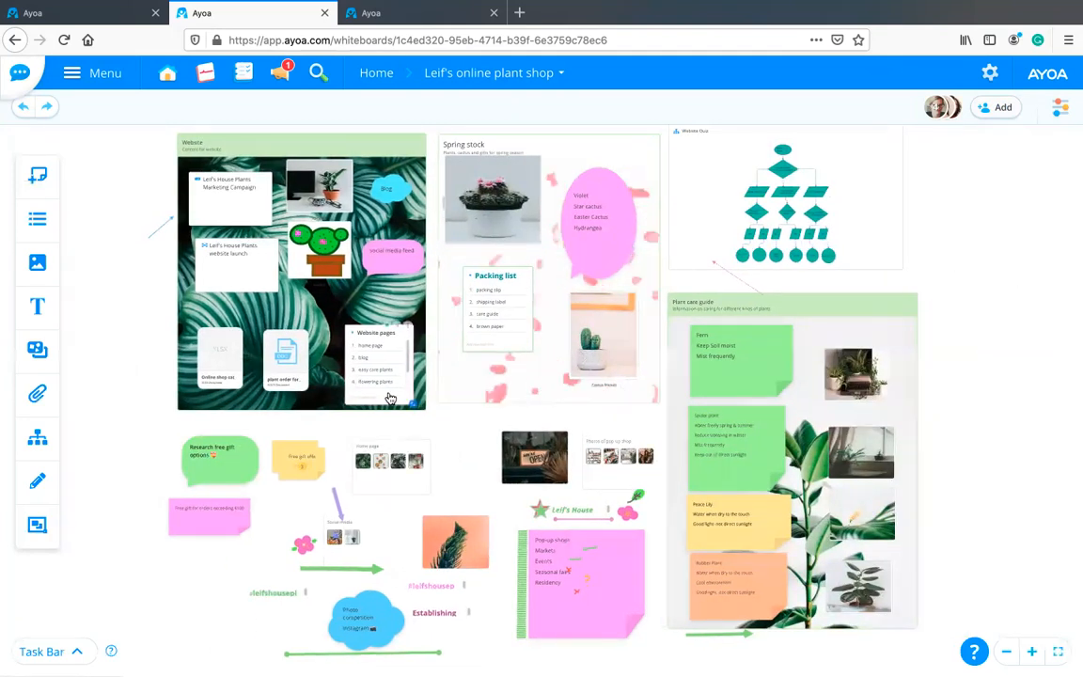
scroll(9, 188, "up", 3)
left_click_drag(102, 262, 138, 357)
scroll(138, 357, "up", 2)
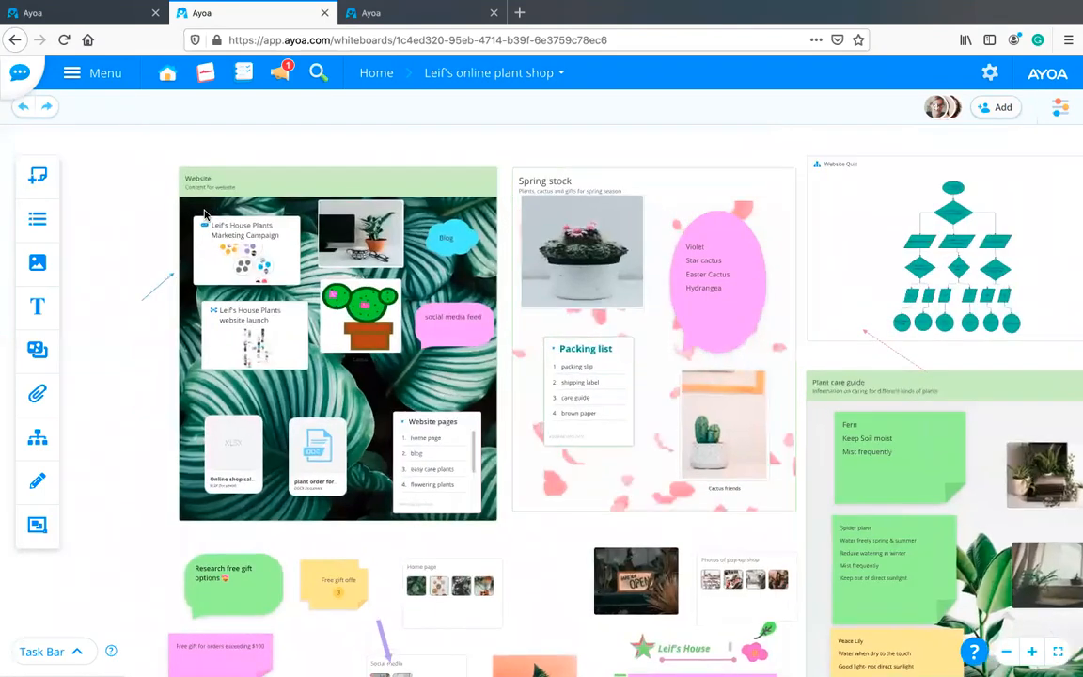
scroll(192, 515, "up", 1)
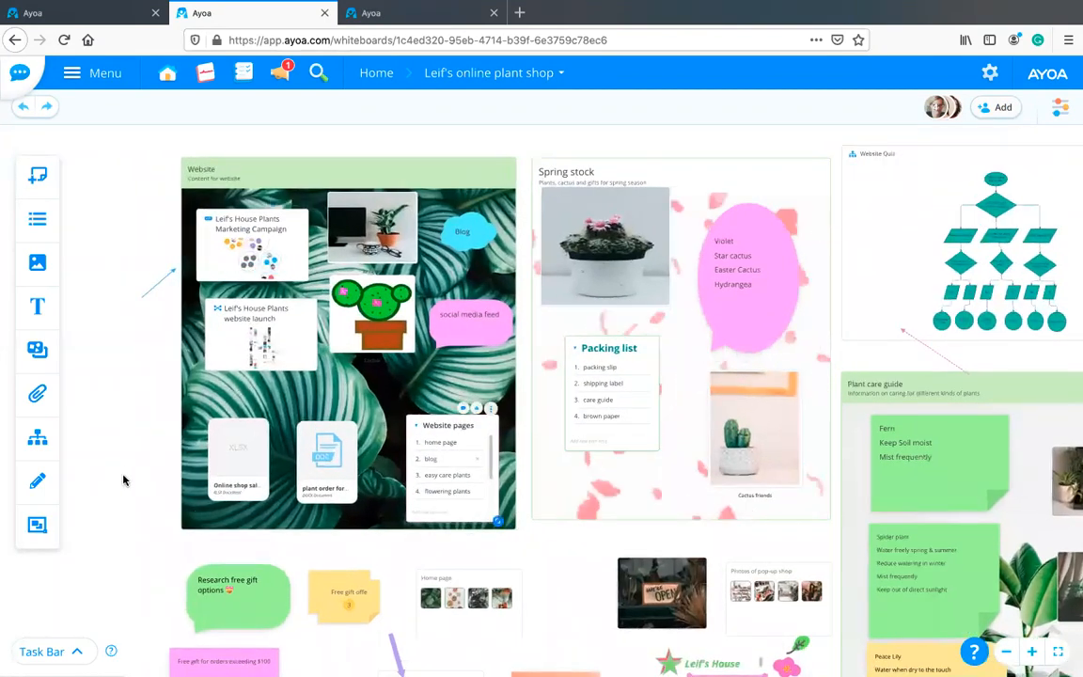
left_click_drag(122, 613, 134, 395)
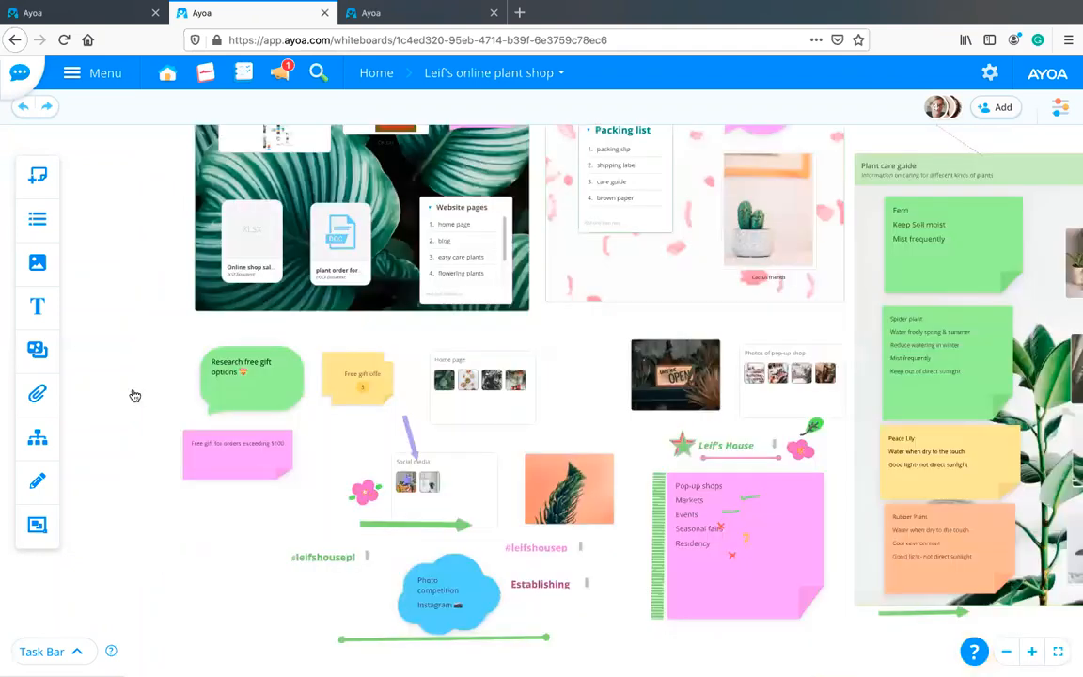
left_click_drag(952, 660, 851, 653)
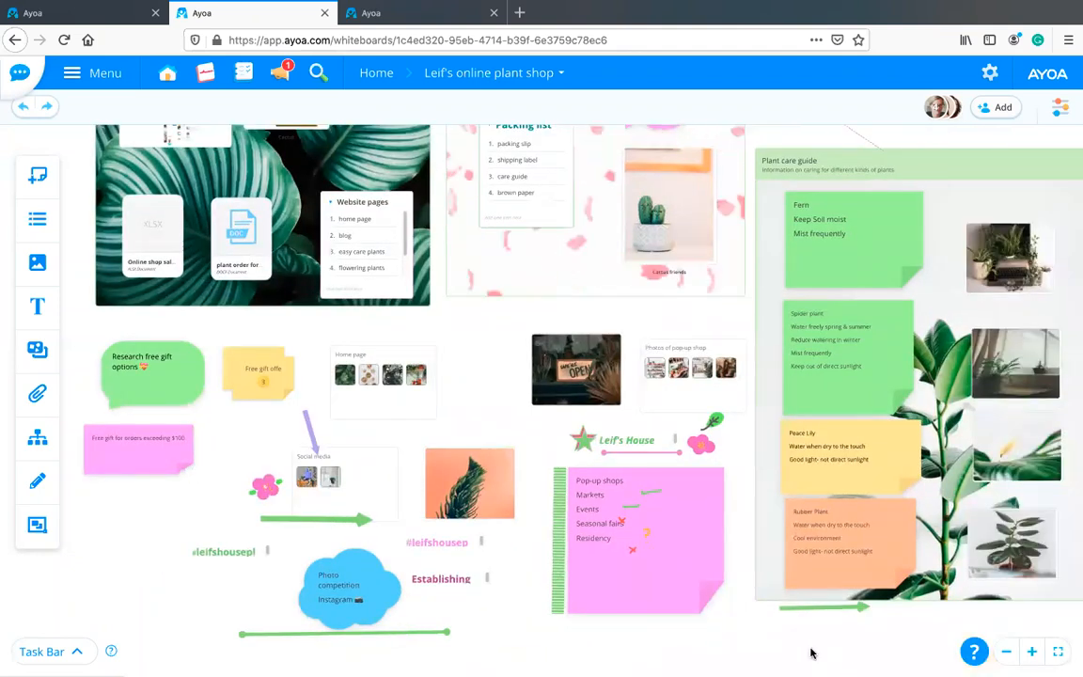
left_click_drag(631, 628, 490, 610)
left_click_drag(1028, 284, 949, 320)
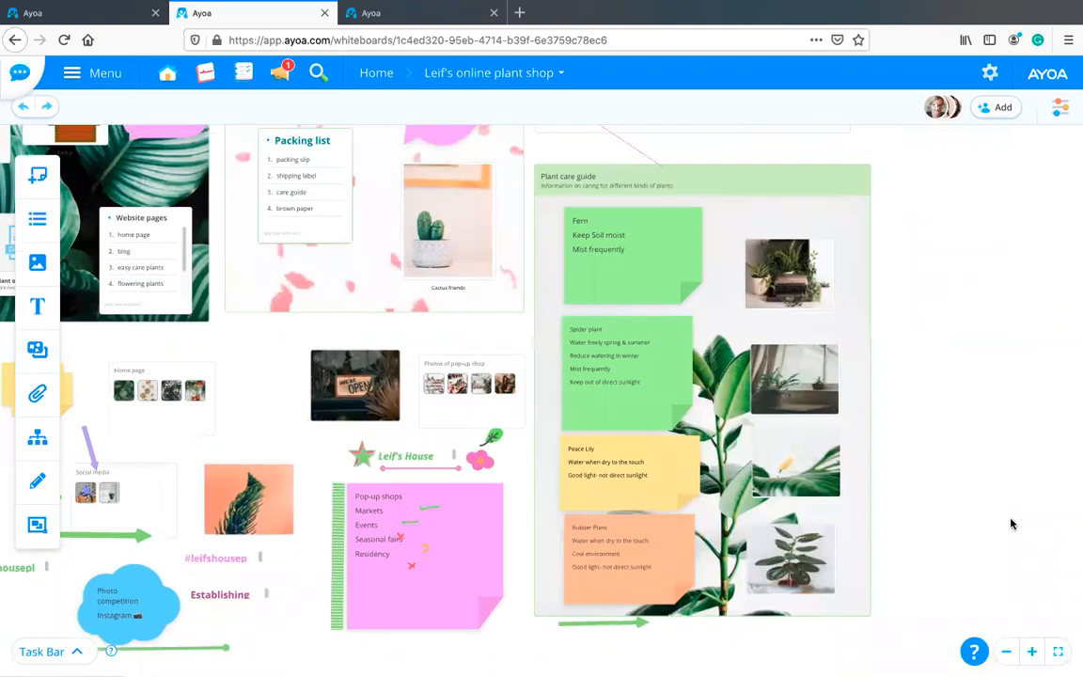
left_click_drag(592, 179, 682, 382)
left_click_drag(682, 194, 856, 246)
left_click_drag(596, 124, 617, 127)
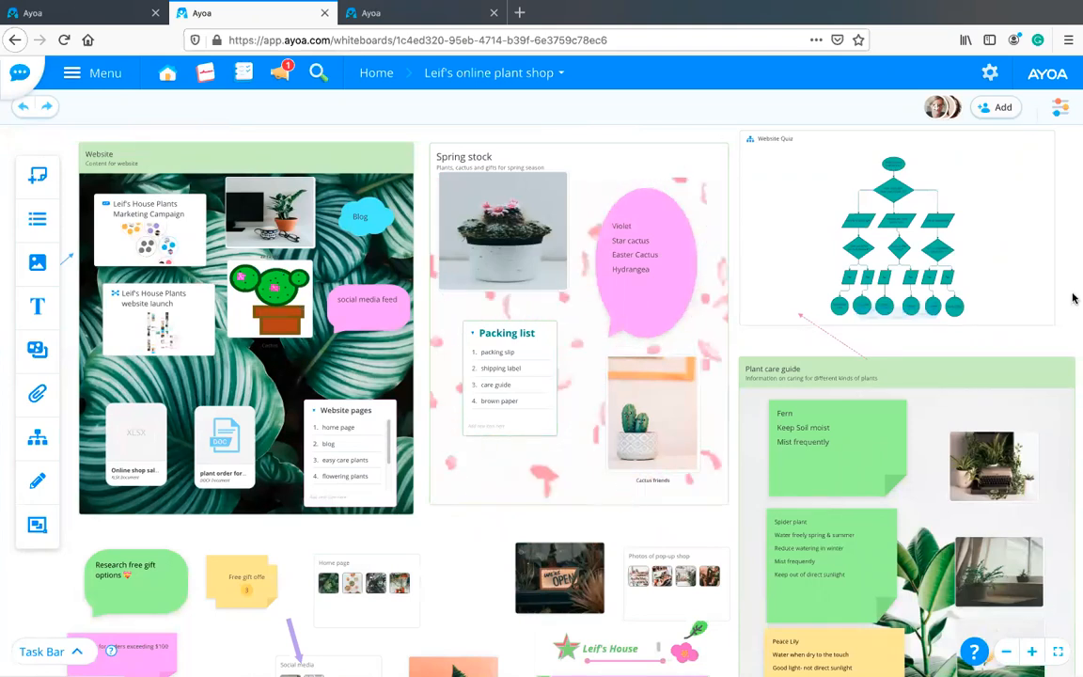
Export the Leif's online plant shop whiteboard to a new task board
left_click(1059, 111)
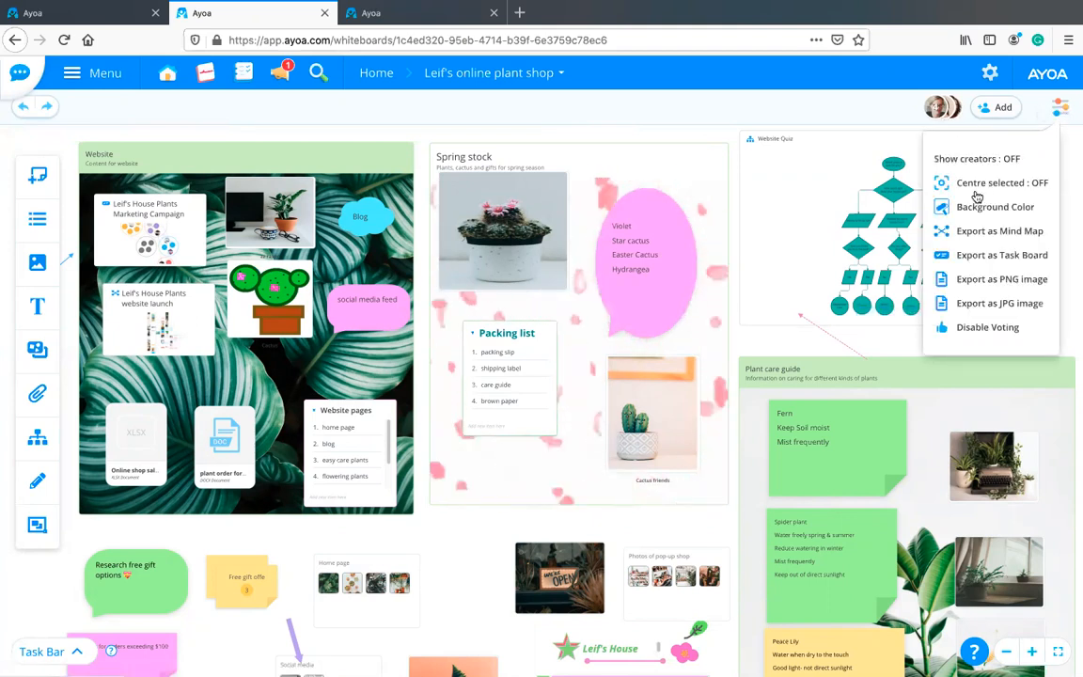
left_click(973, 256)
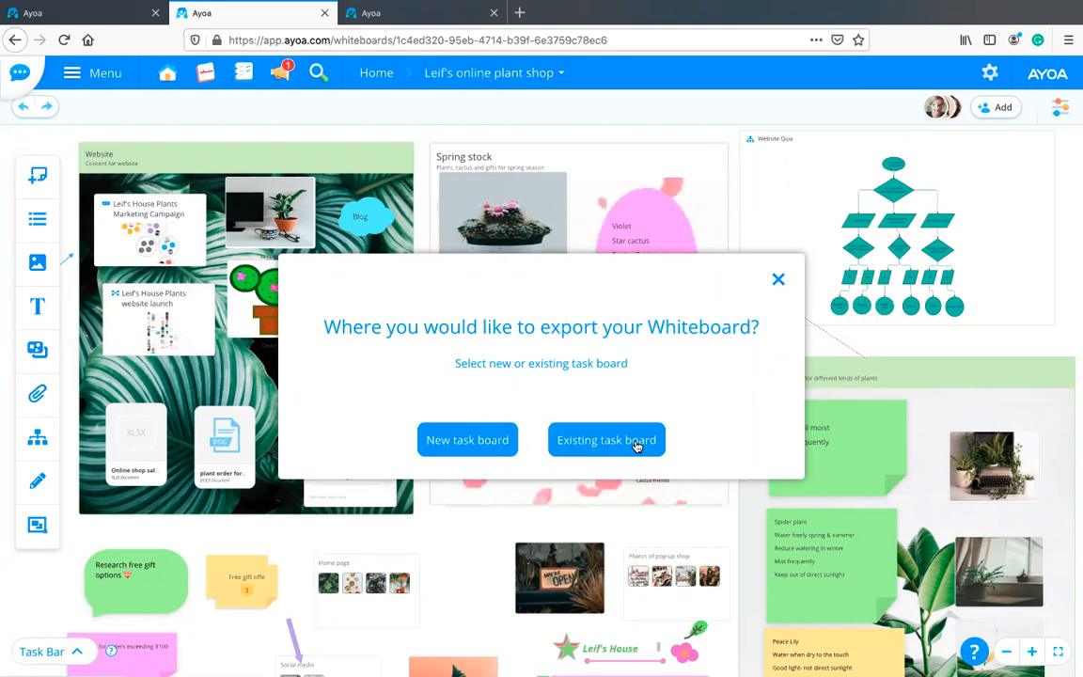
left_click(455, 442)
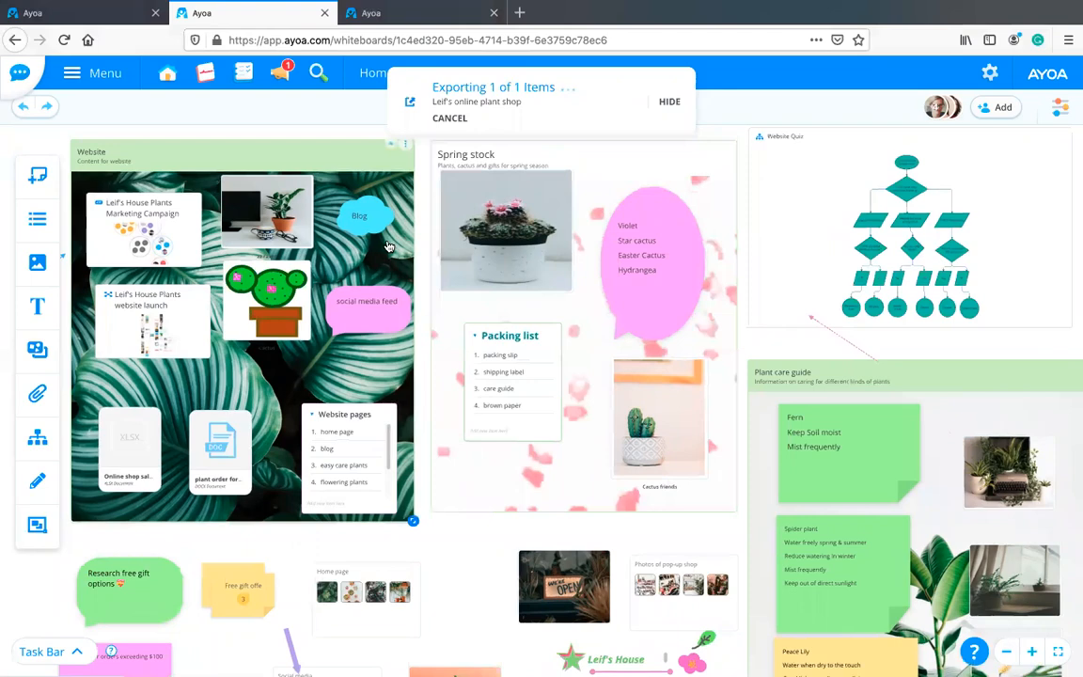
View the Website section's export options and cancel the running export of the whiteboard
scroll(388, 246, "up", 2)
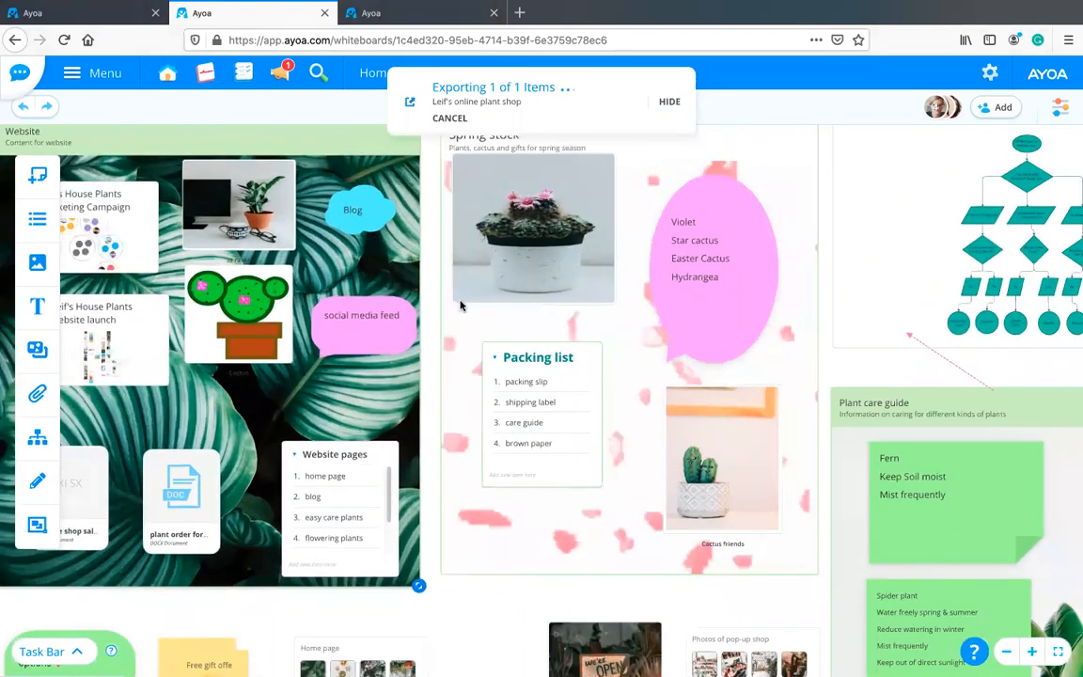
left_click_drag(452, 317, 476, 349)
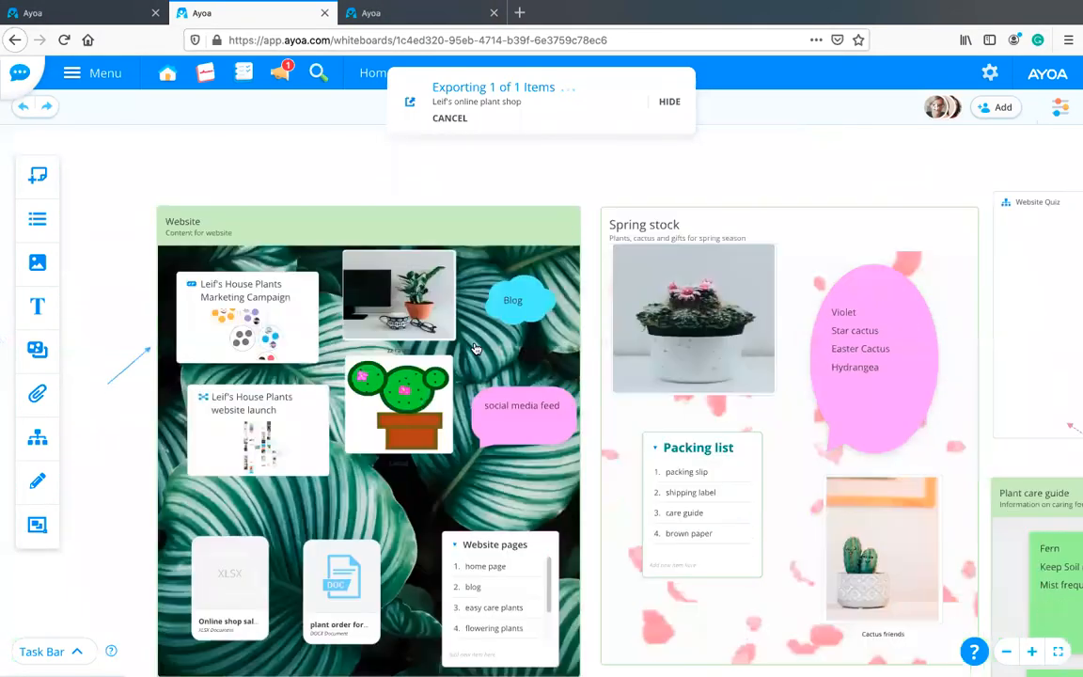
scroll(476, 349, "up", 2)
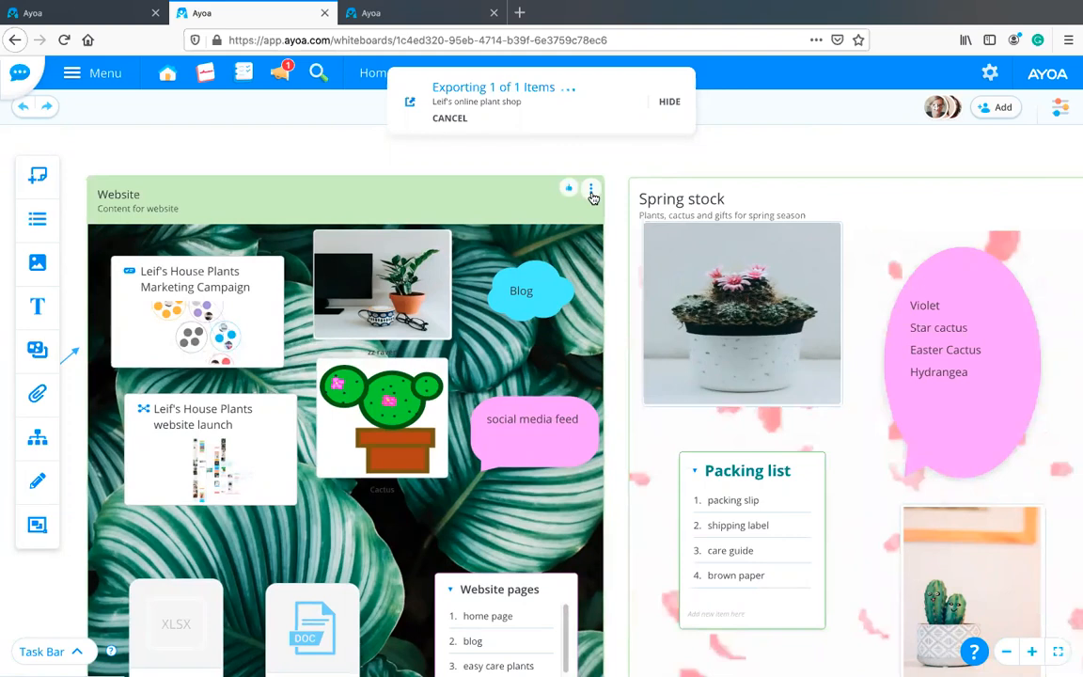
left_click(590, 189)
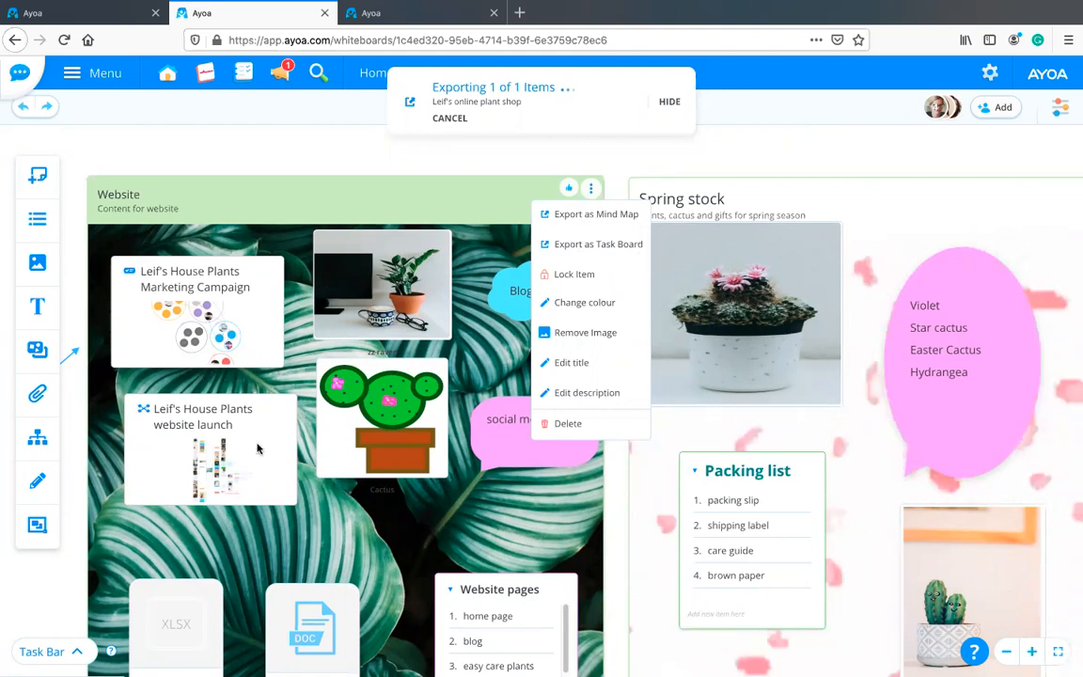
left_click(283, 163)
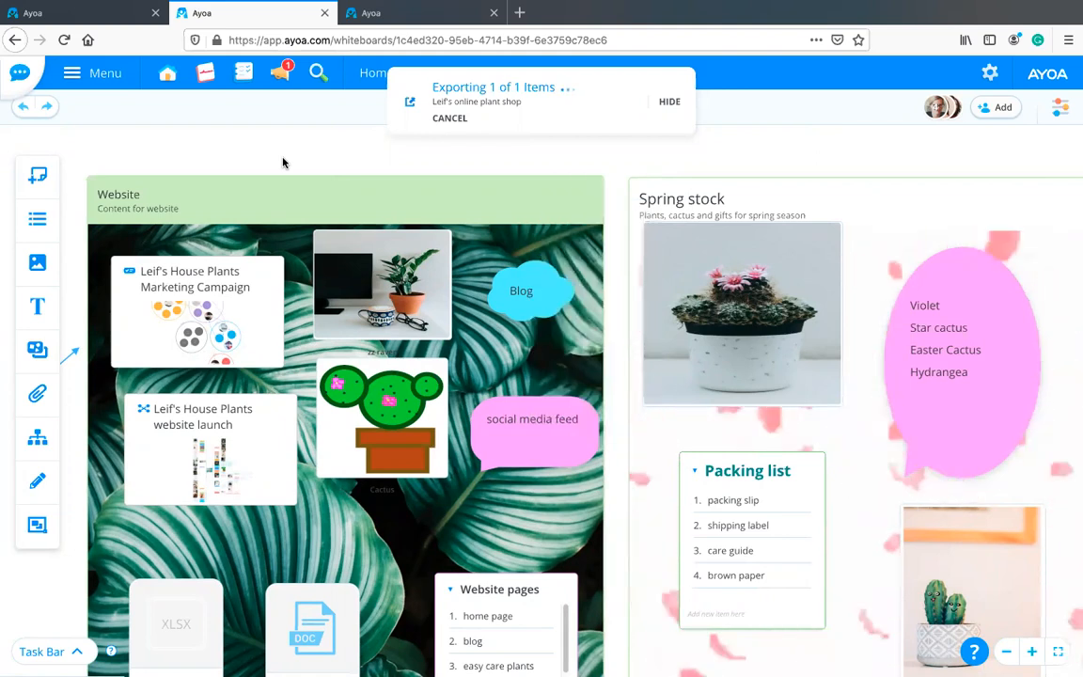
left_click(448, 120)
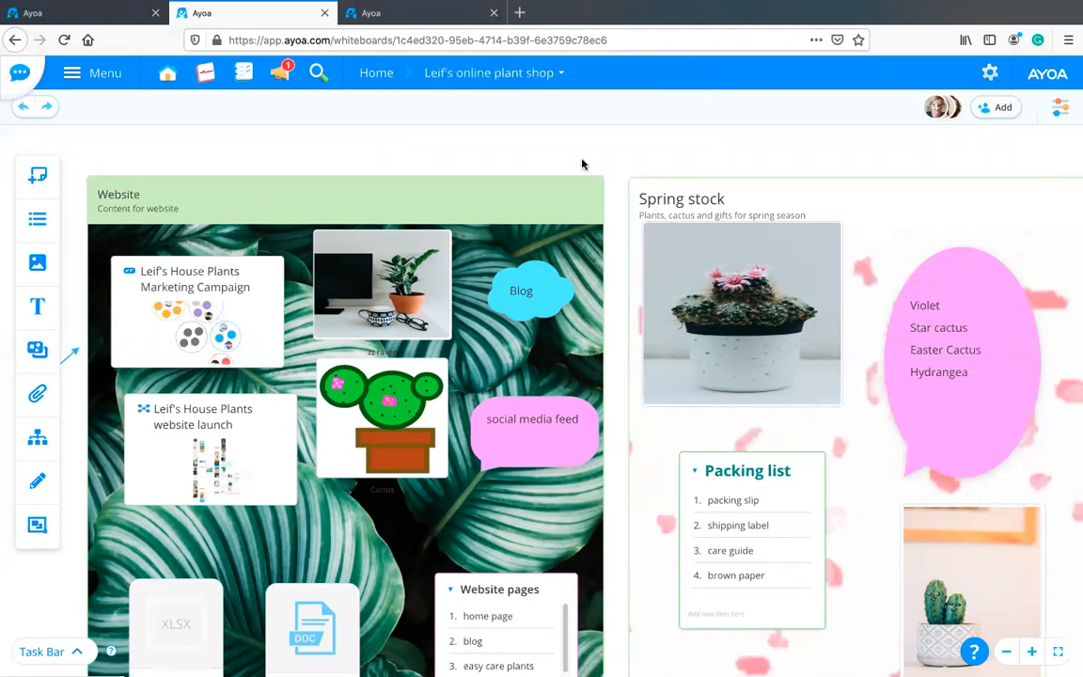
Export only the Website section to a new task board and open the exported board
left_click_drag(687, 145, 751, 139)
left_click_drag(600, 149, 545, 155)
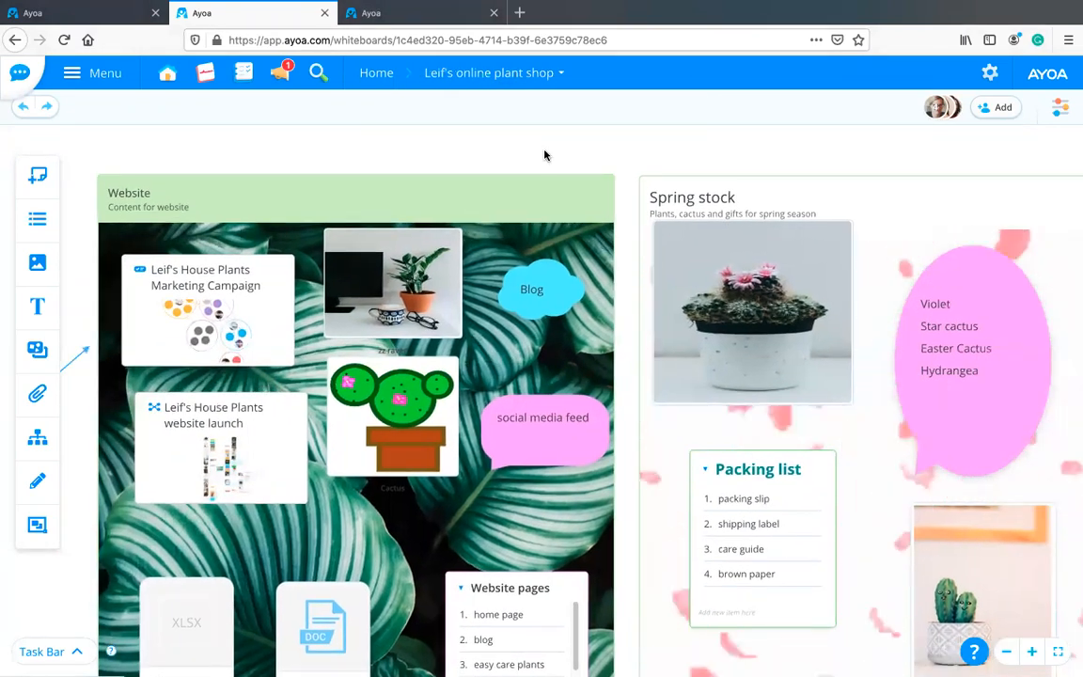
left_click_drag(545, 155, 549, 146)
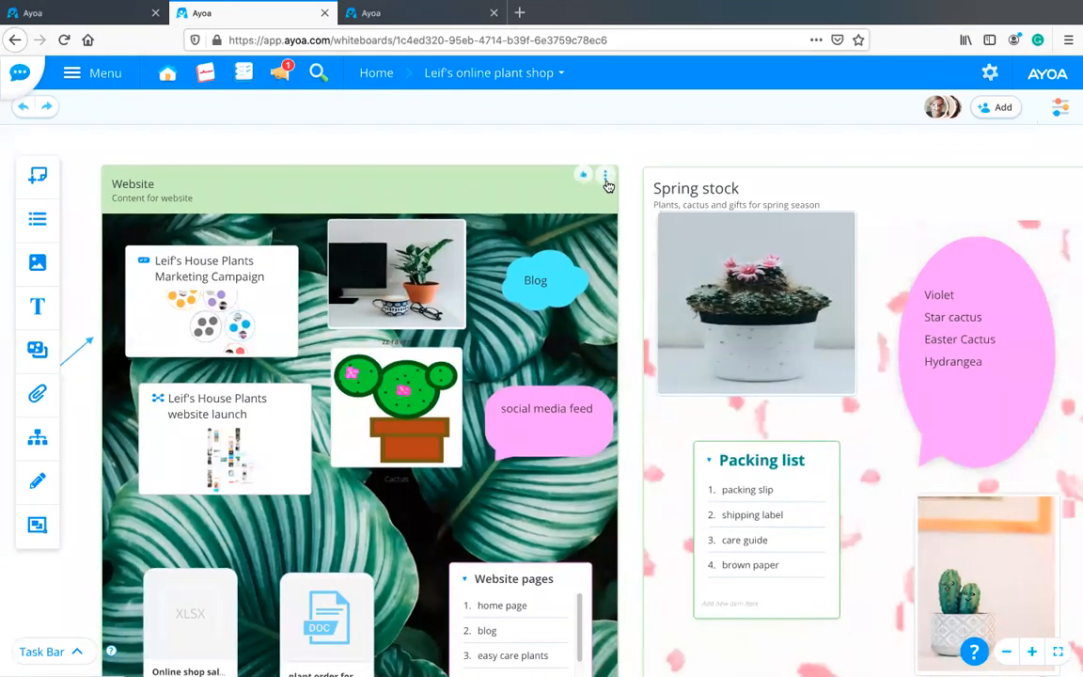
left_click(605, 178)
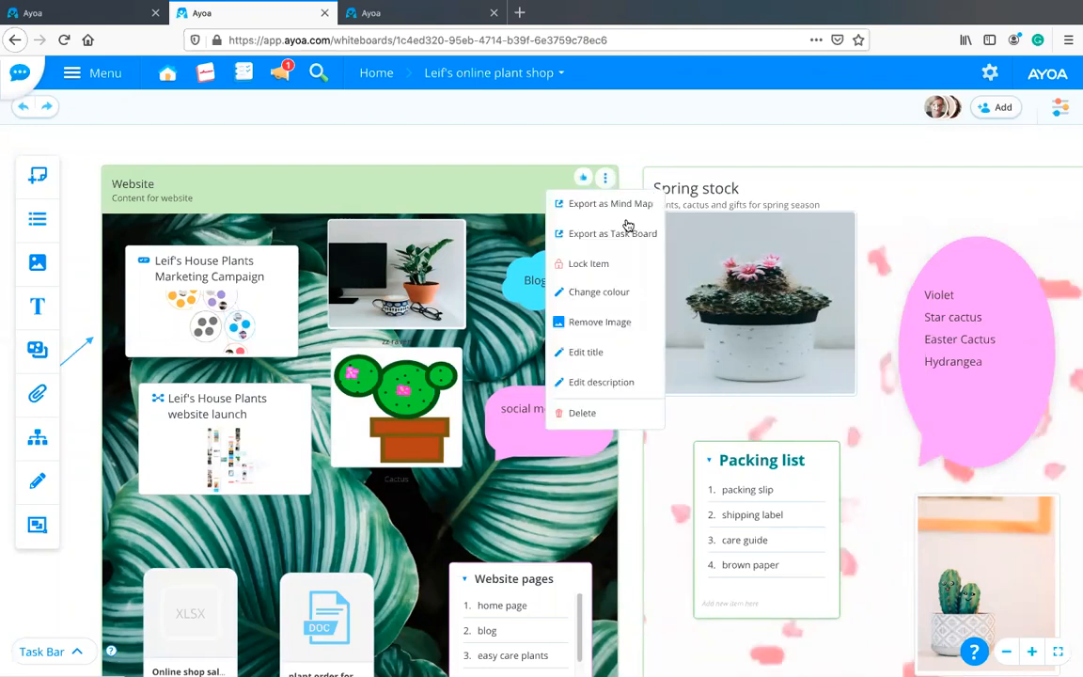
left_click(575, 149)
left_click(605, 177)
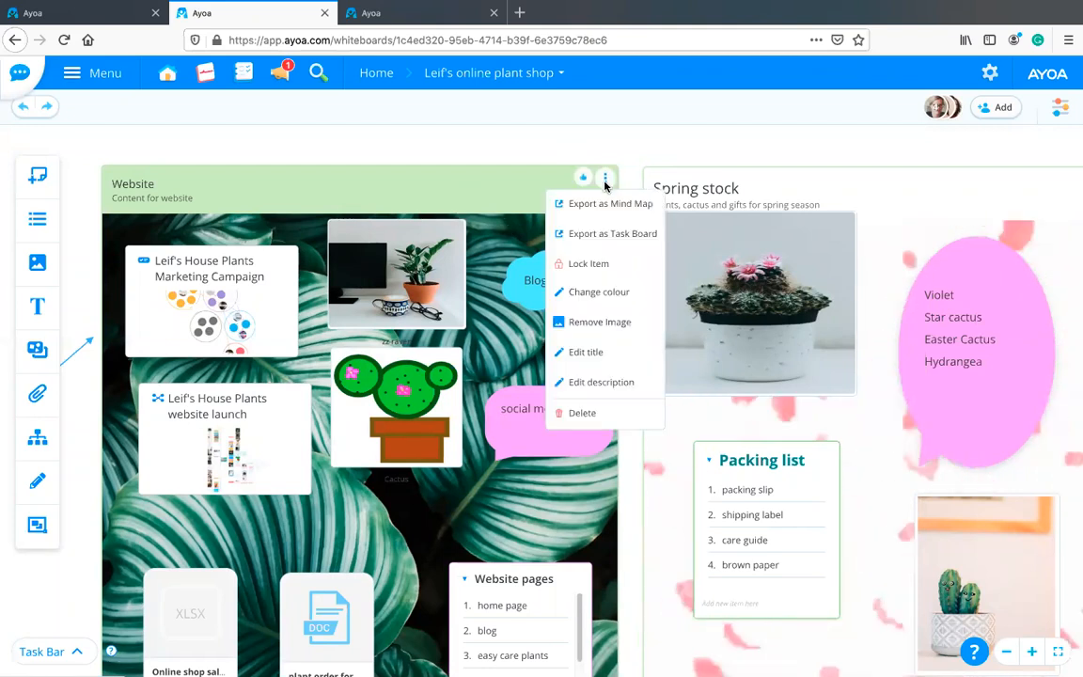
left_click(601, 238)
left_click(478, 444)
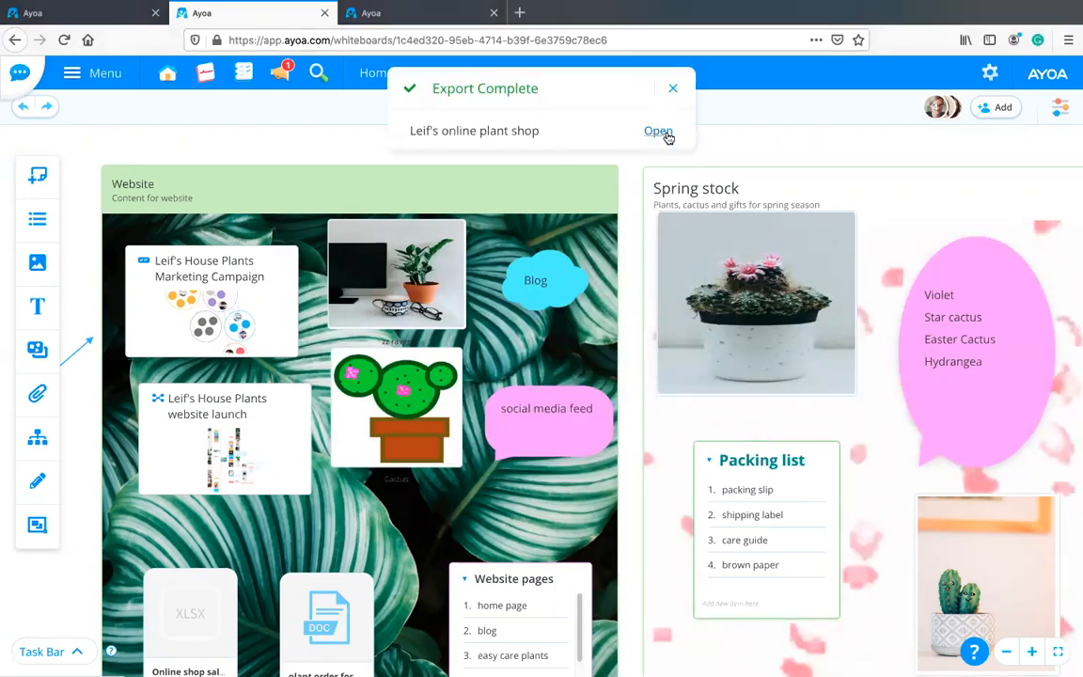
left_click(664, 136)
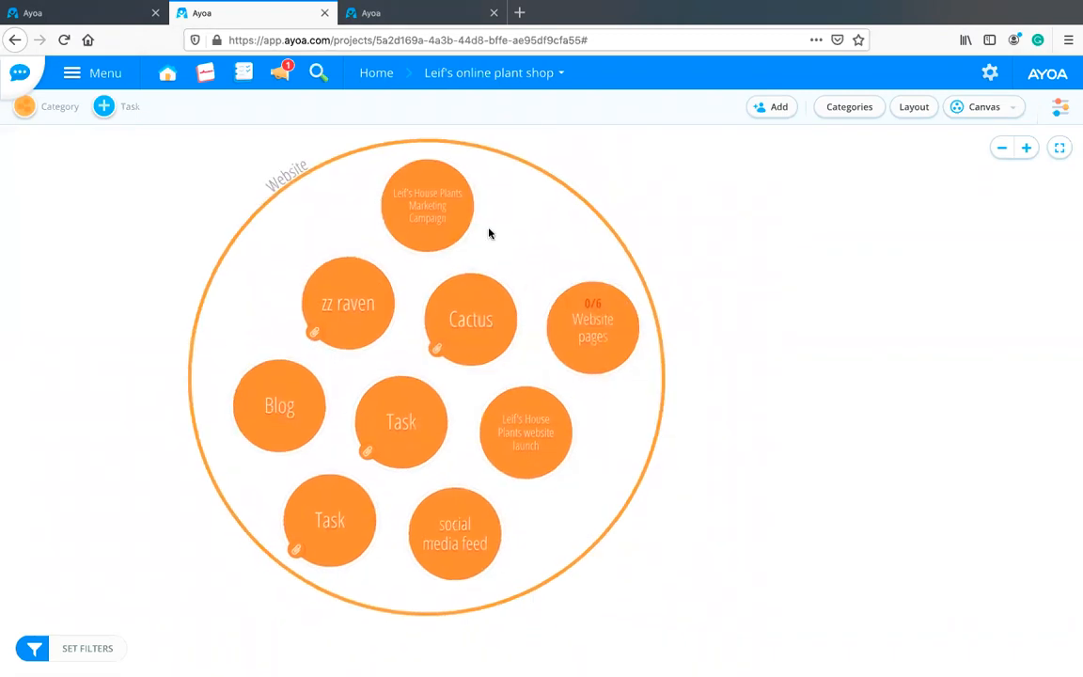
Inspect the attachments of the exported Website tasks, including Cactus, the untitled file task and Leif's House Plants Marketing Campaign
left_click(450, 326)
left_click(968, 158)
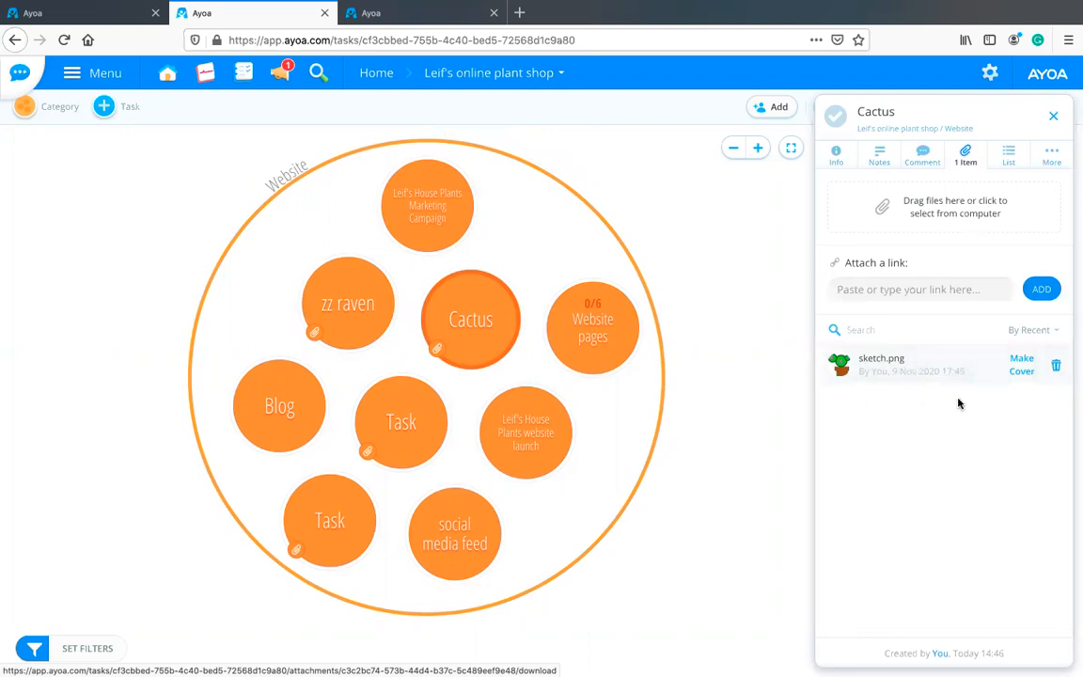
left_click(398, 427)
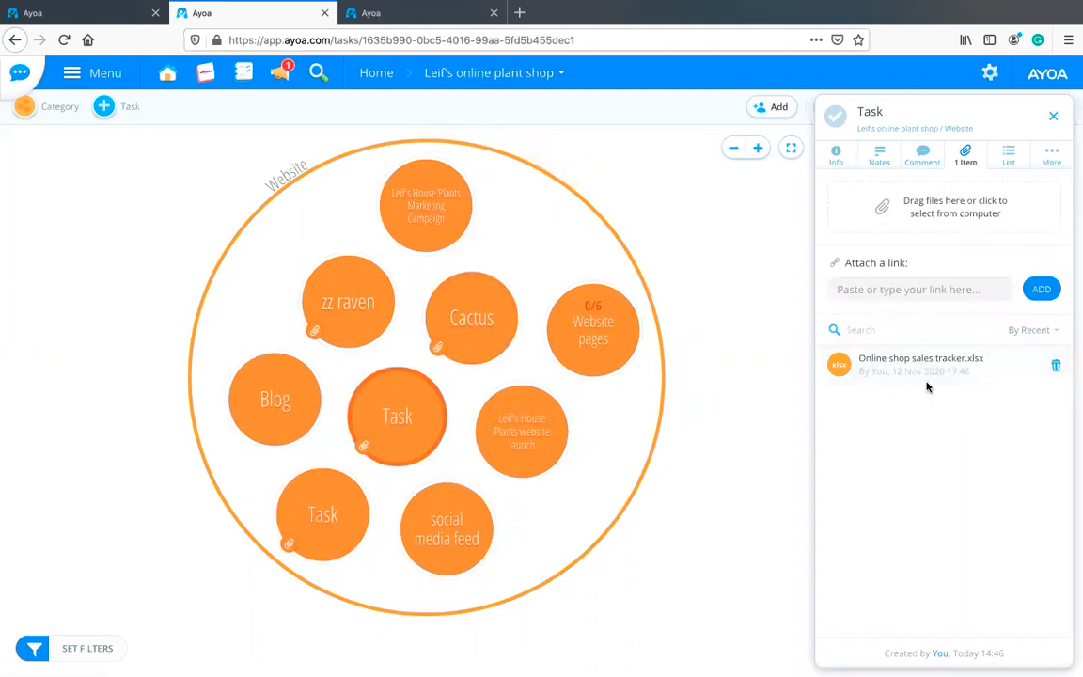
left_click(281, 402)
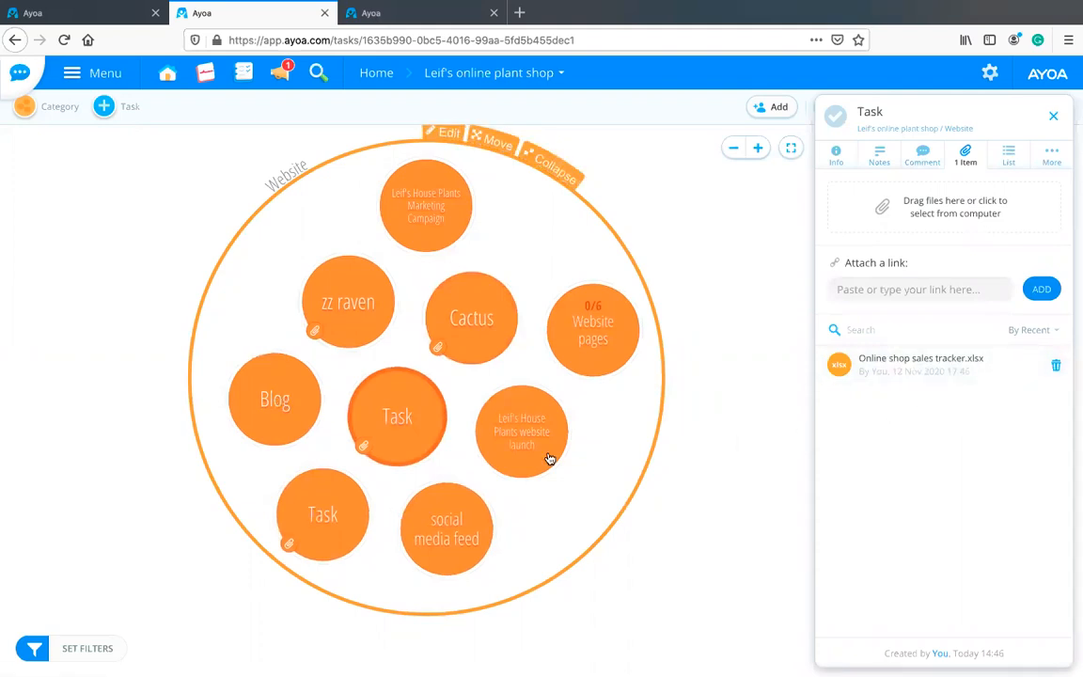
left_click(609, 344)
left_click(434, 219)
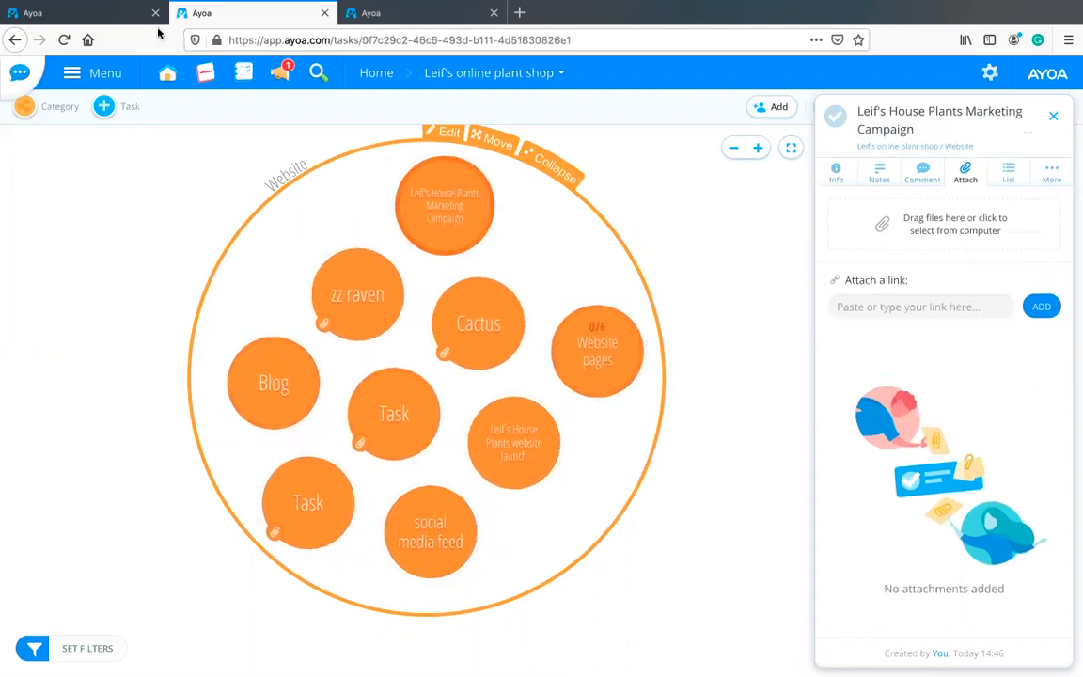
Cancel the export running on the Jan 2021 SMART Goals Canvas whiteboard and reopen the Leif's online plant shop whiteboard
left_click(132, 13)
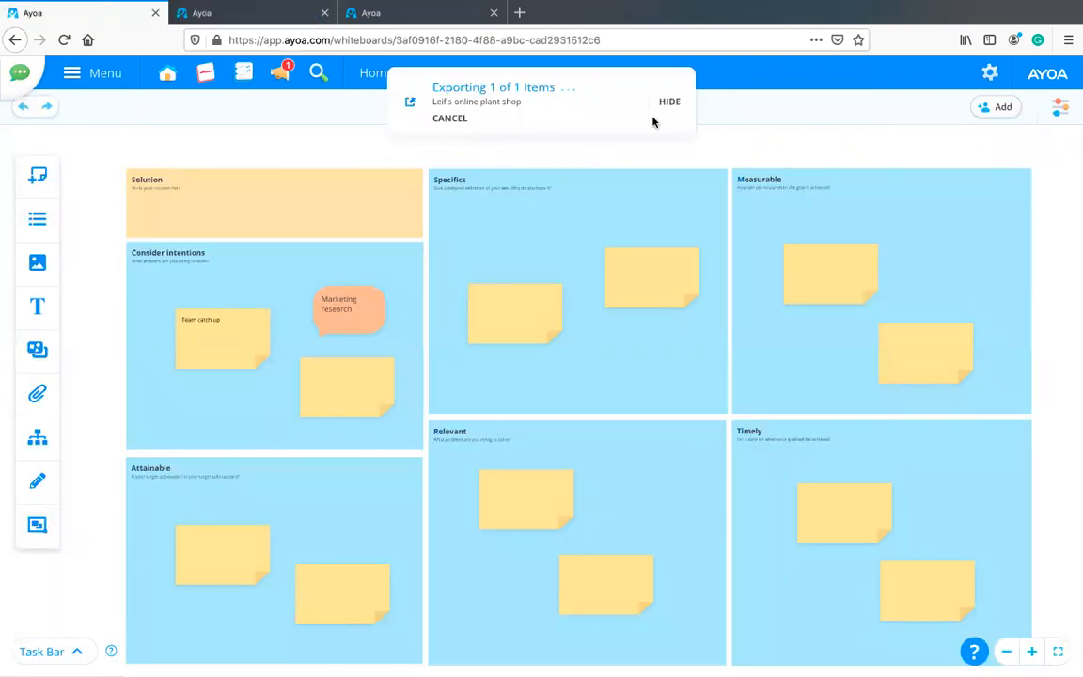
left_click(448, 119)
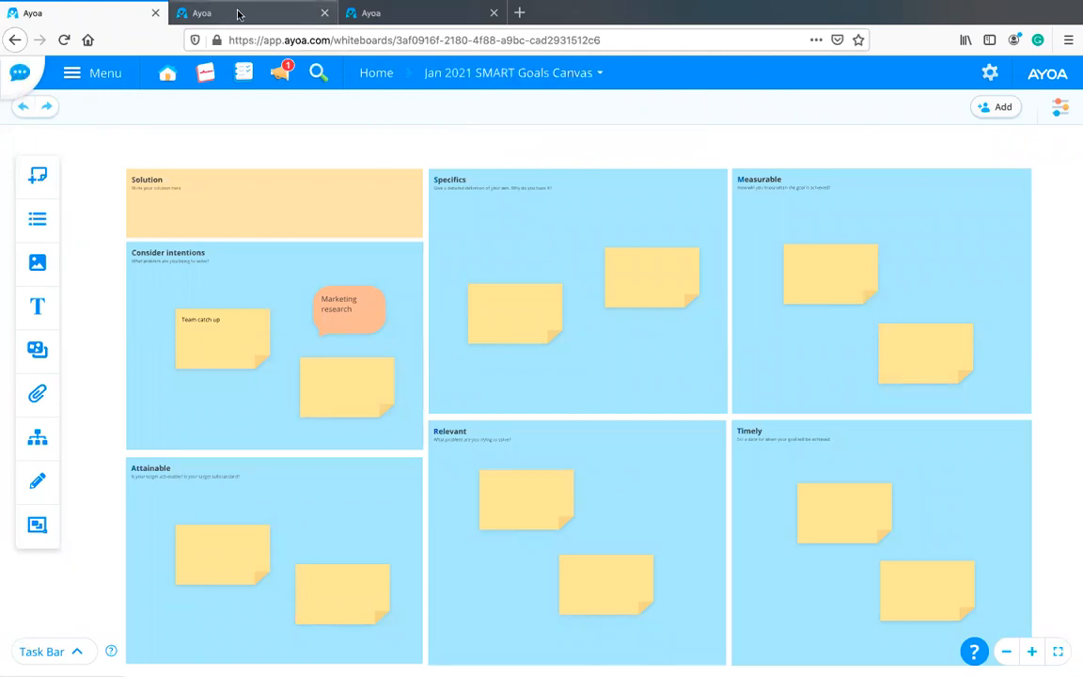
left_click(209, 13)
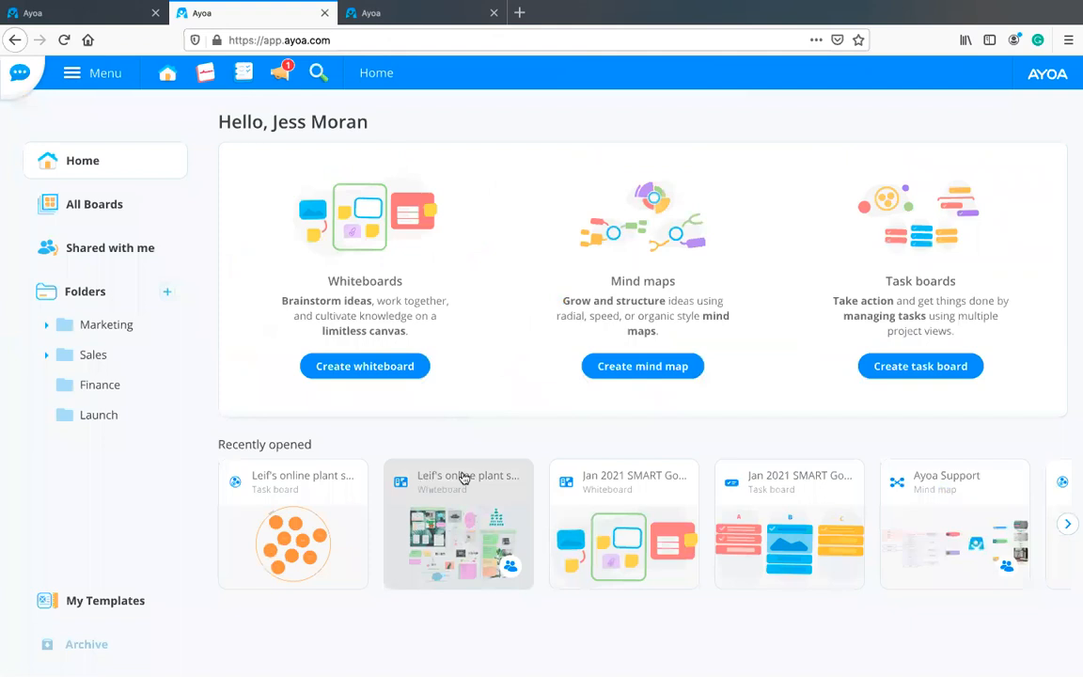
left_click(463, 472)
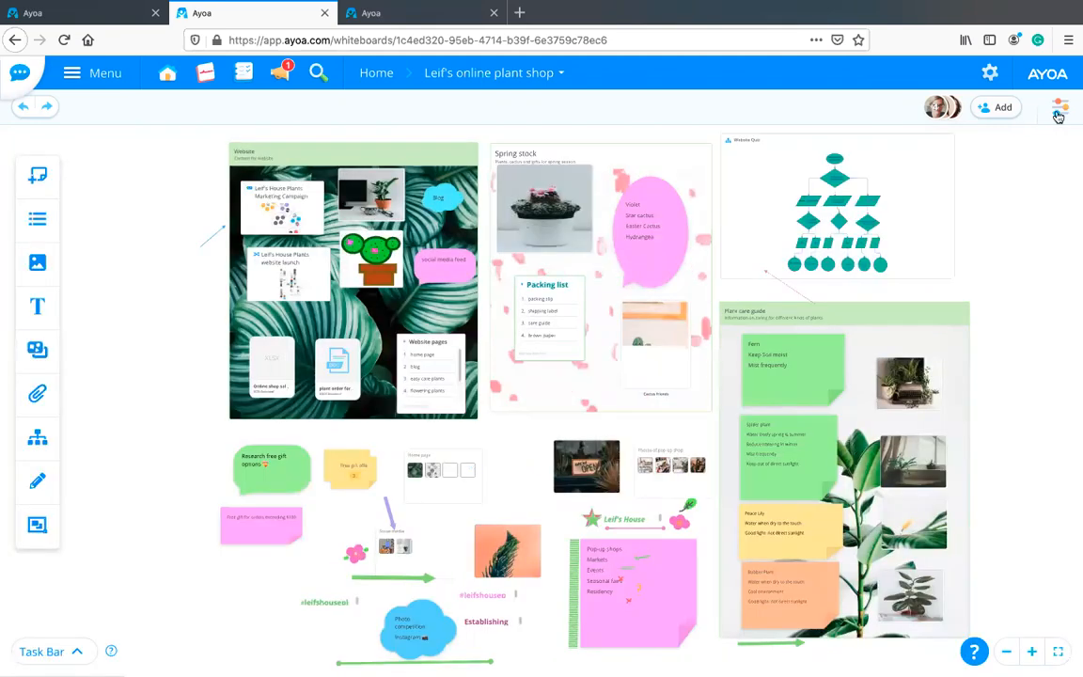
Export the entire Leif's online plant shop whiteboard to a new task board
left_click(1056, 113)
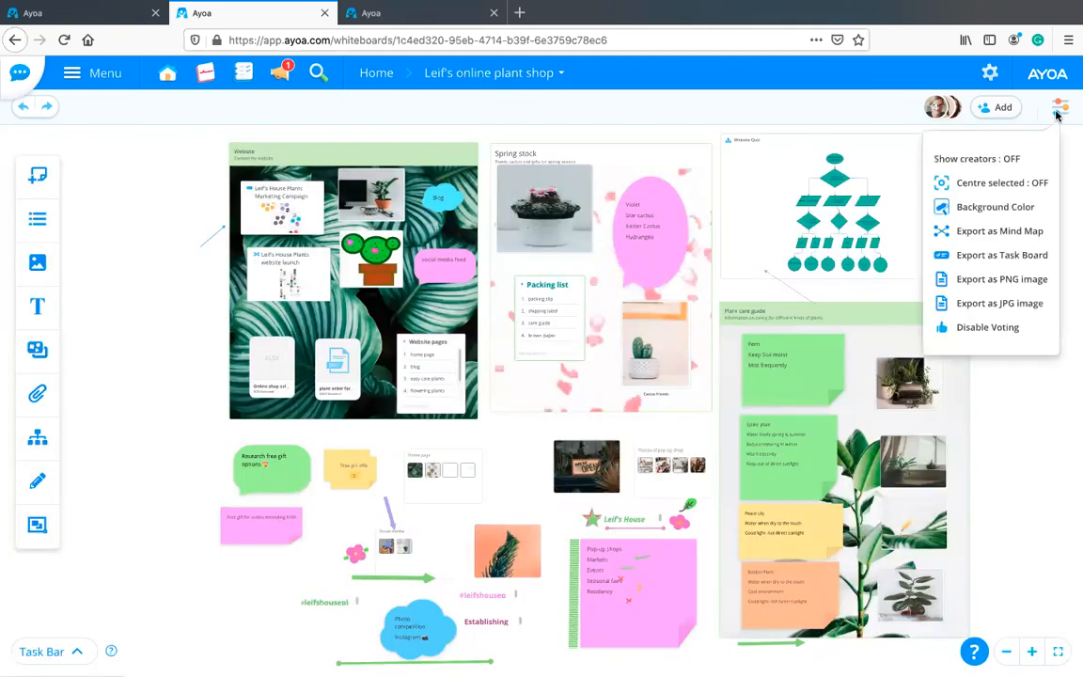
left_click(970, 258)
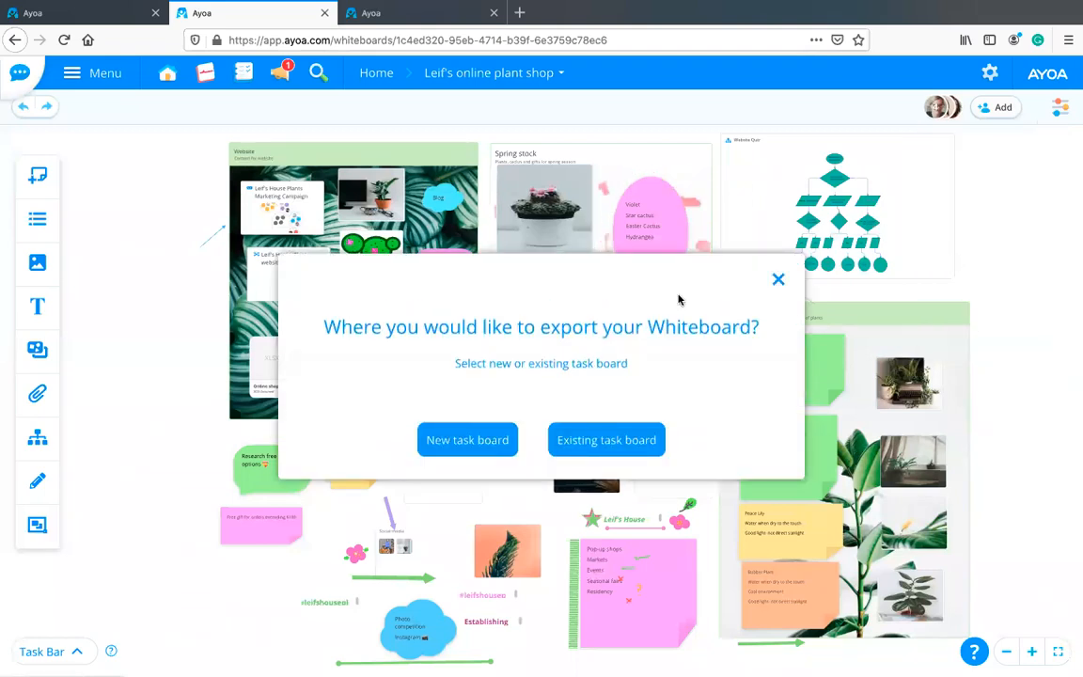
left_click(468, 440)
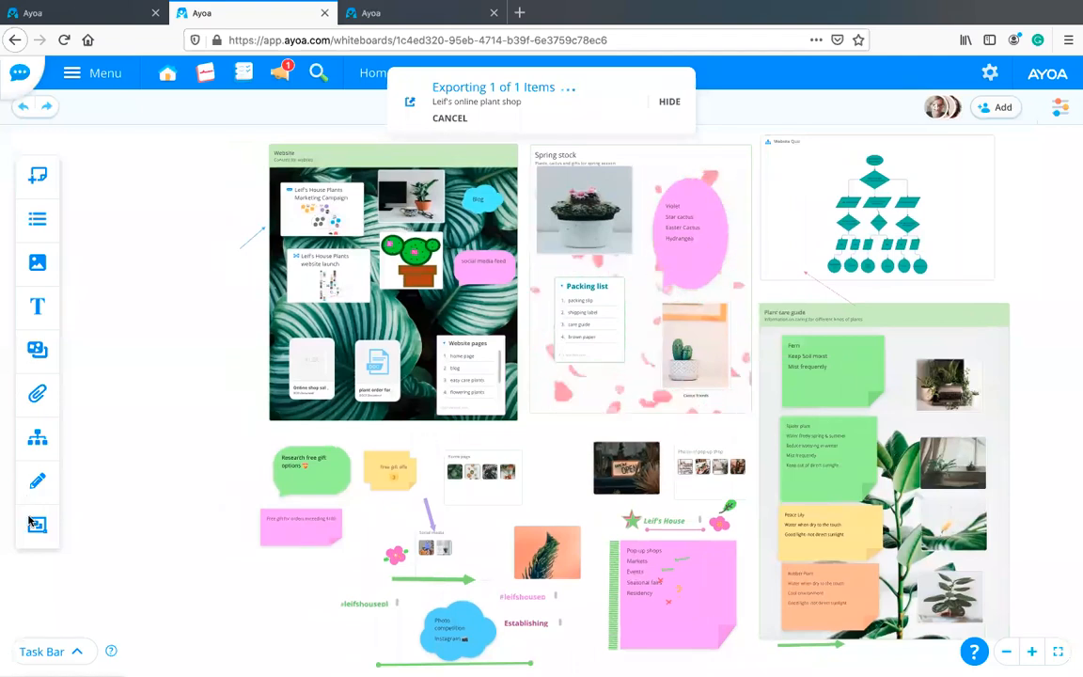
Attach the Leif's online plant shop task board to the whiteboard, in the empty area below the pink free gift note
left_click(38, 351)
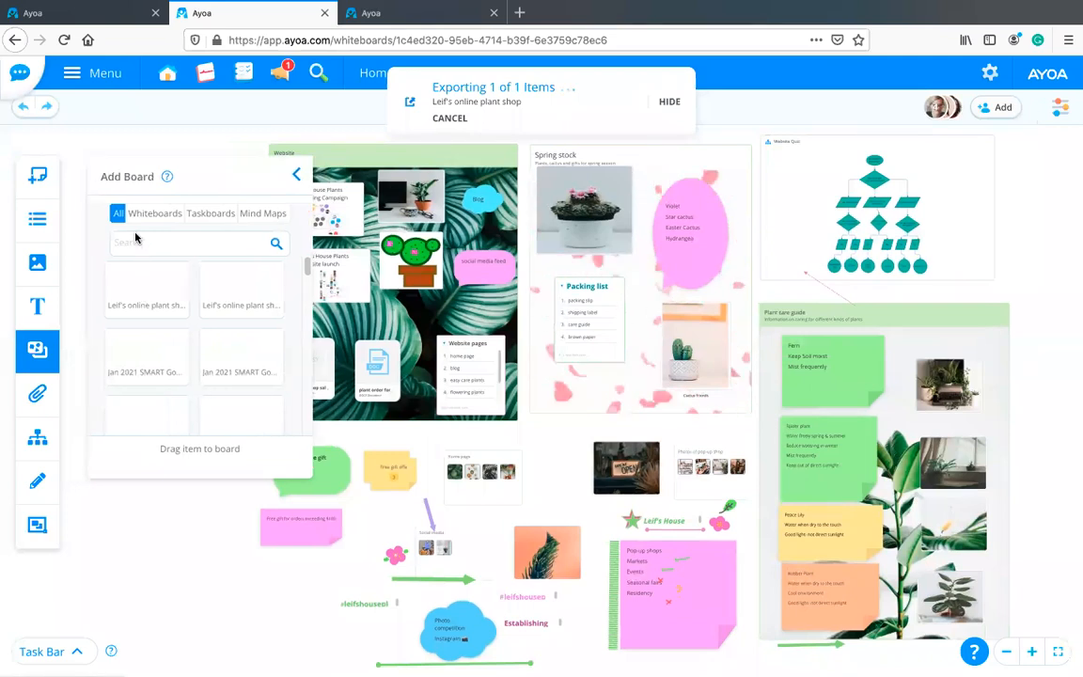
left_click(210, 216)
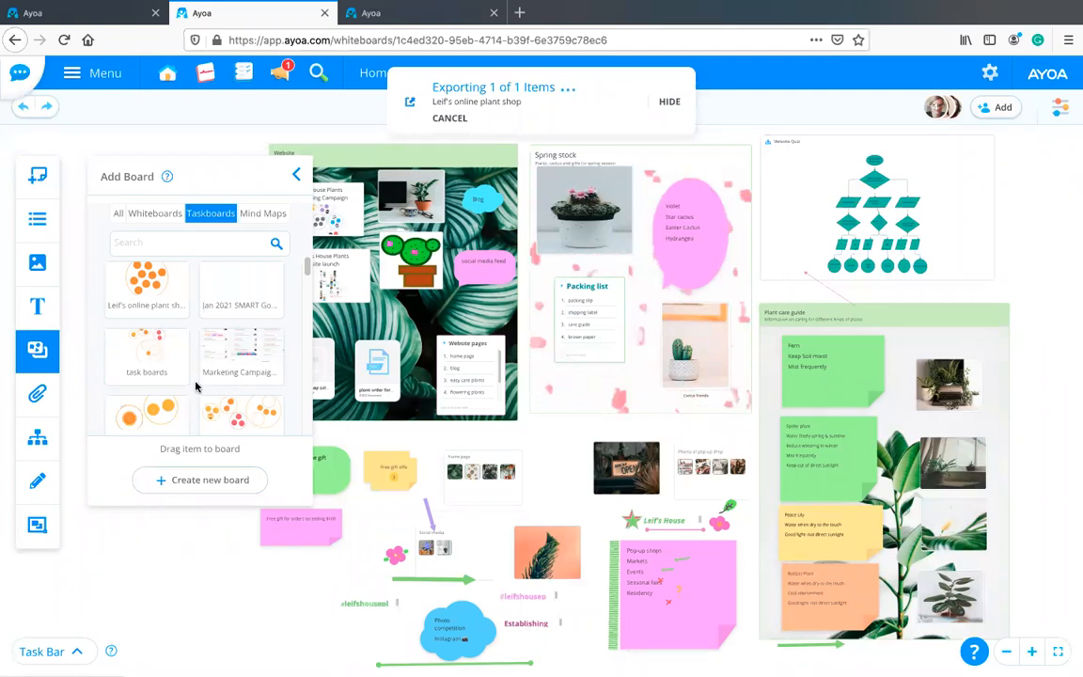
left_click_drag(144, 284, 228, 561)
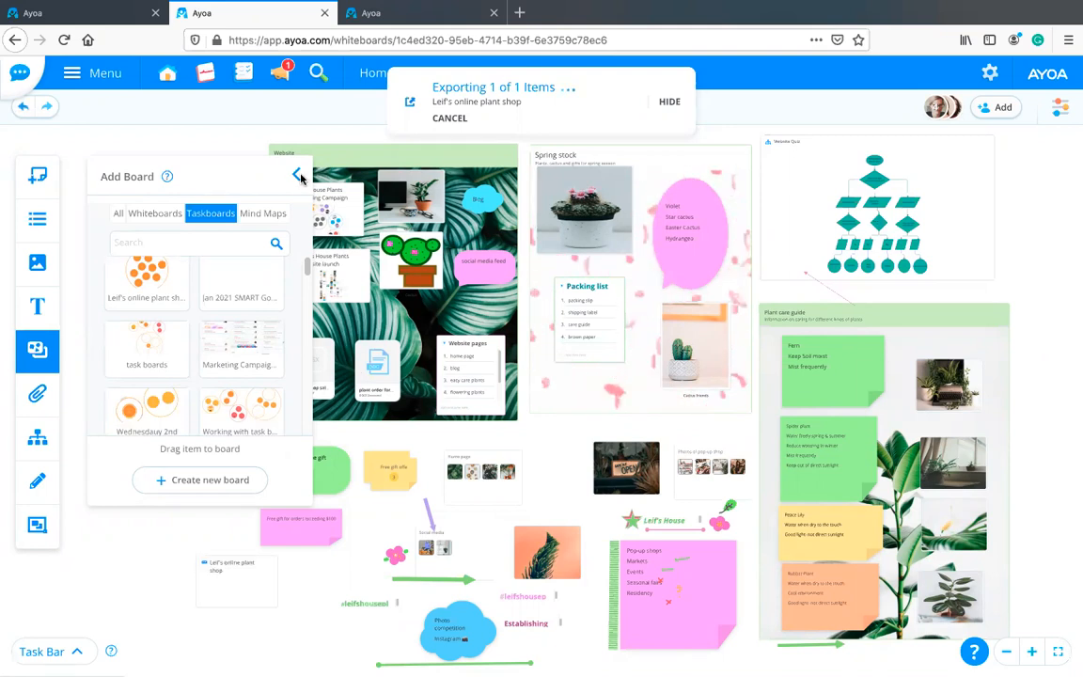
left_click(298, 179)
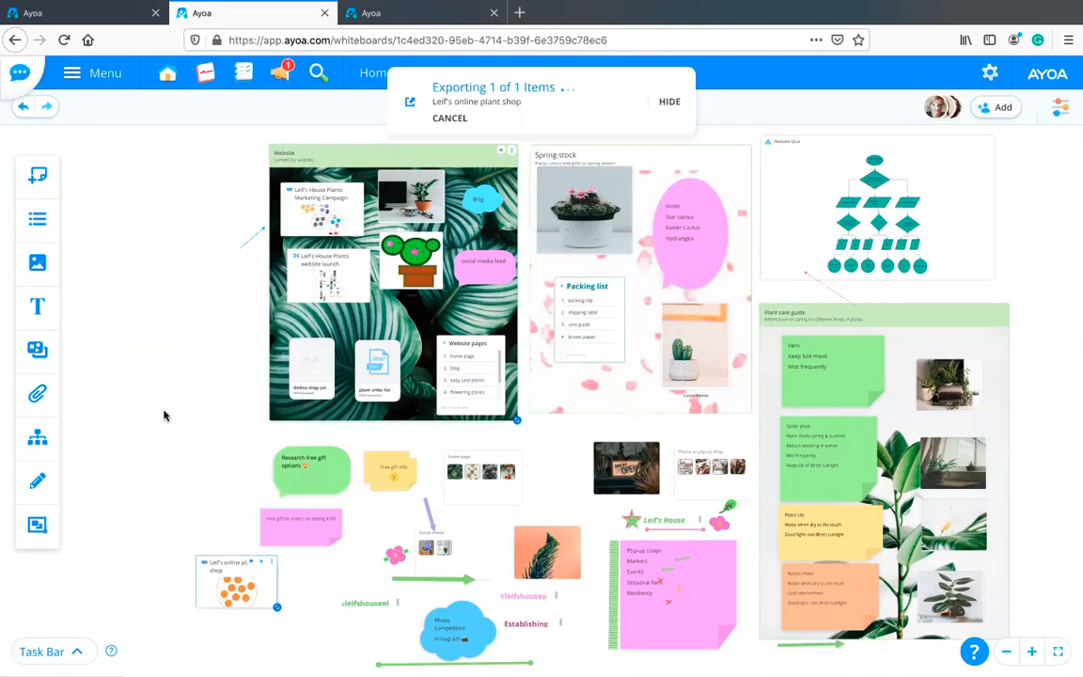
Examine the attached task board, the surrounding notes, and the Website and Spring stock sections of the whiteboard
scroll(168, 414, "up", 2)
left_click_drag(167, 414, 337, 231)
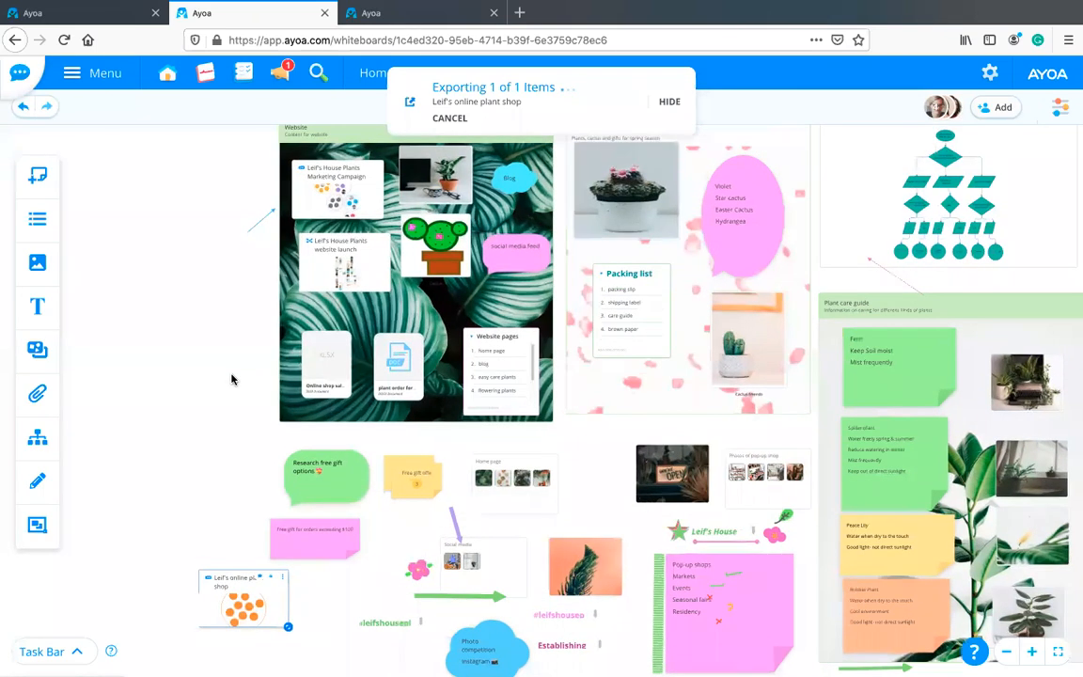
scroll(366, 440, "up", 3)
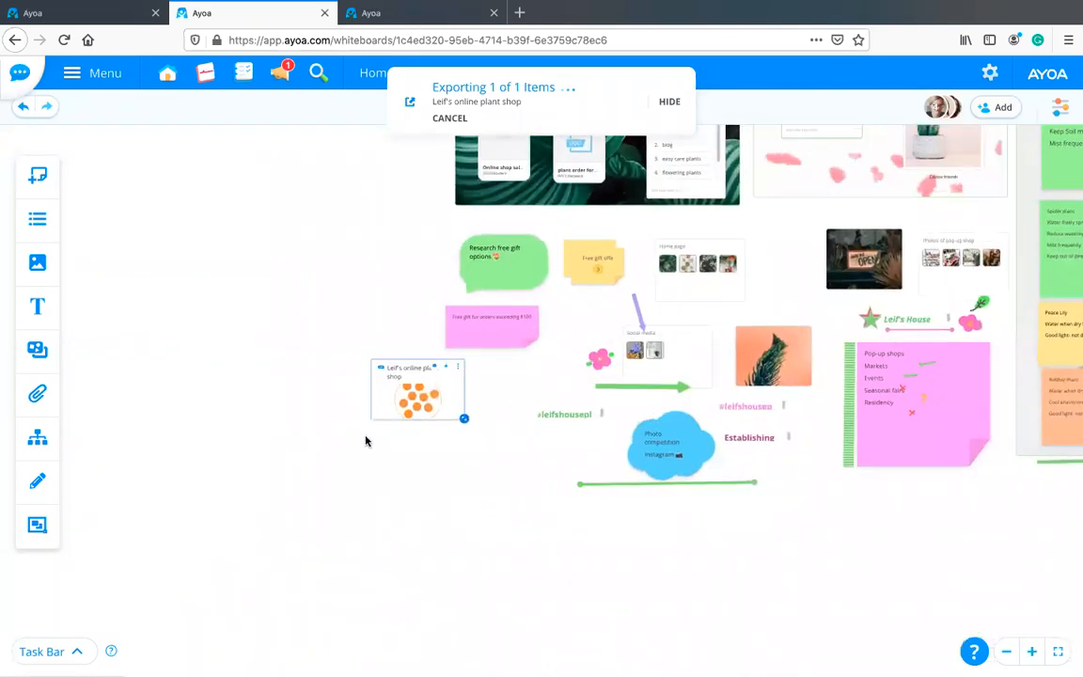
scroll(366, 440, "up", 2)
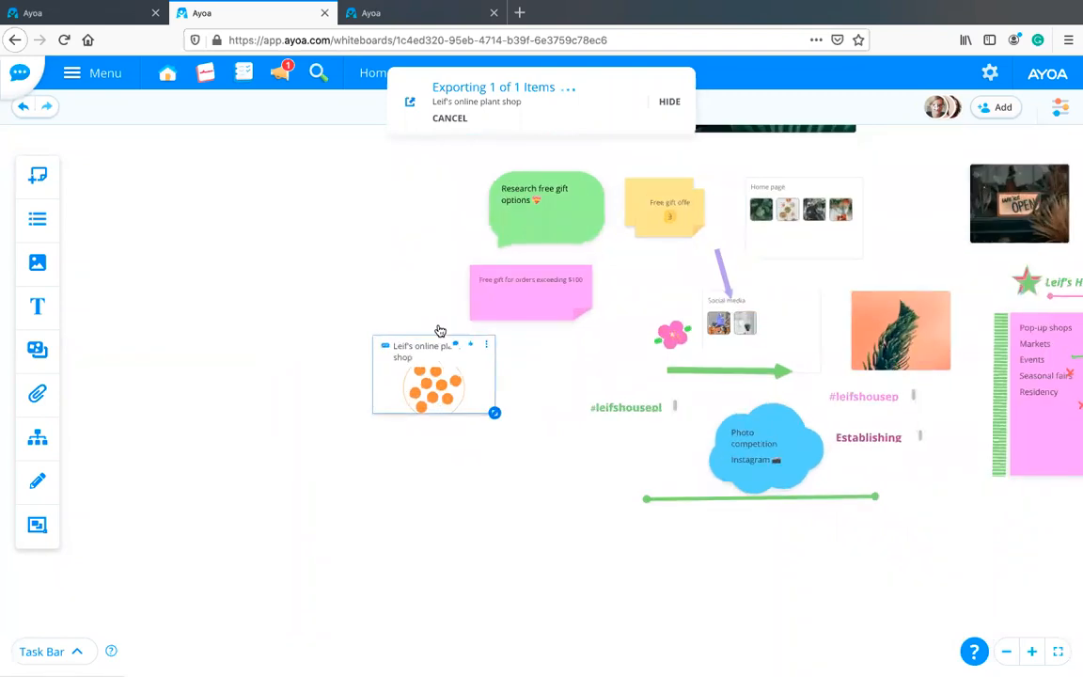
scroll(404, 376, "up", 2)
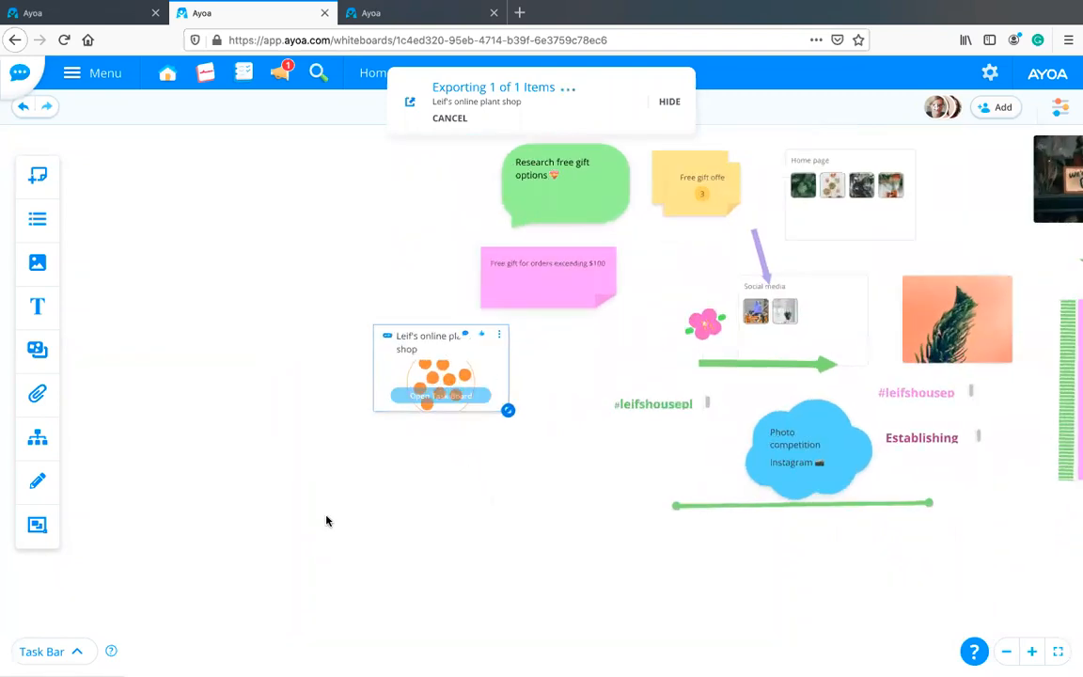
scroll(326, 520, "right", 5)
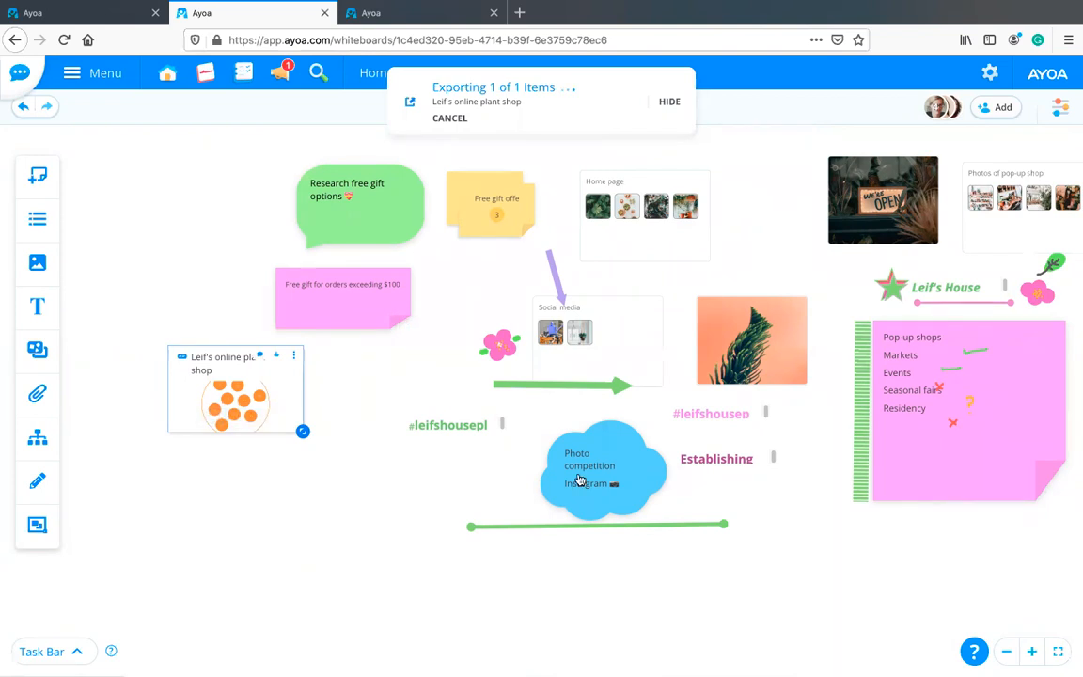
left_click_drag(560, 595, 555, 597)
left_click_drag(544, 261, 577, 544)
left_click_drag(568, 473, 605, 590)
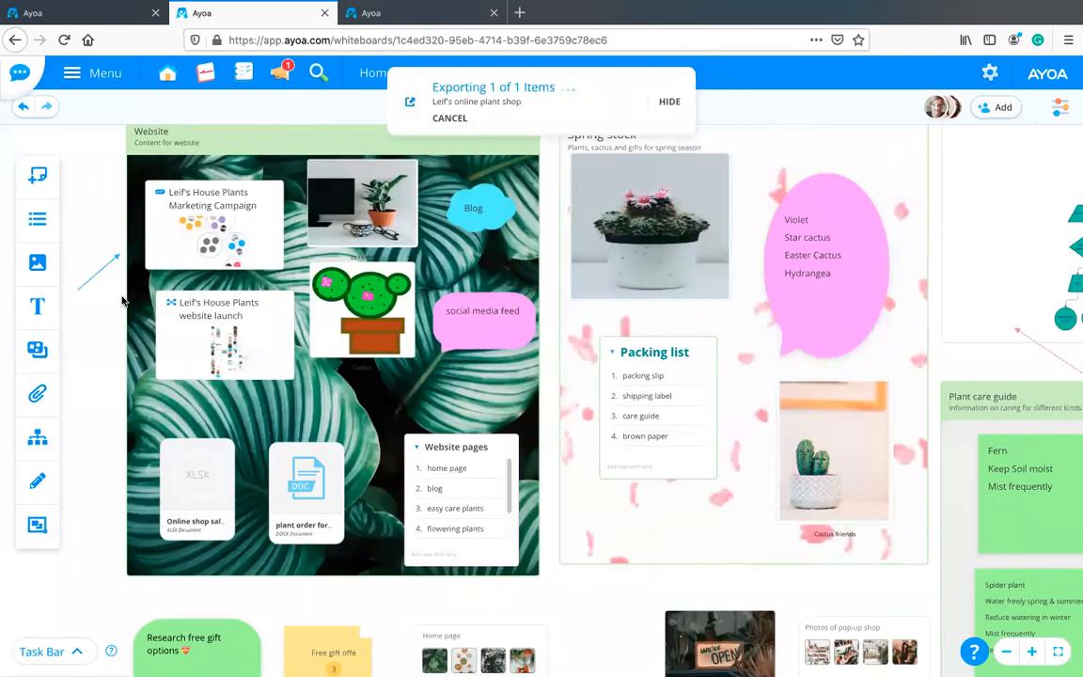
left_click_drag(121, 296, 132, 252)
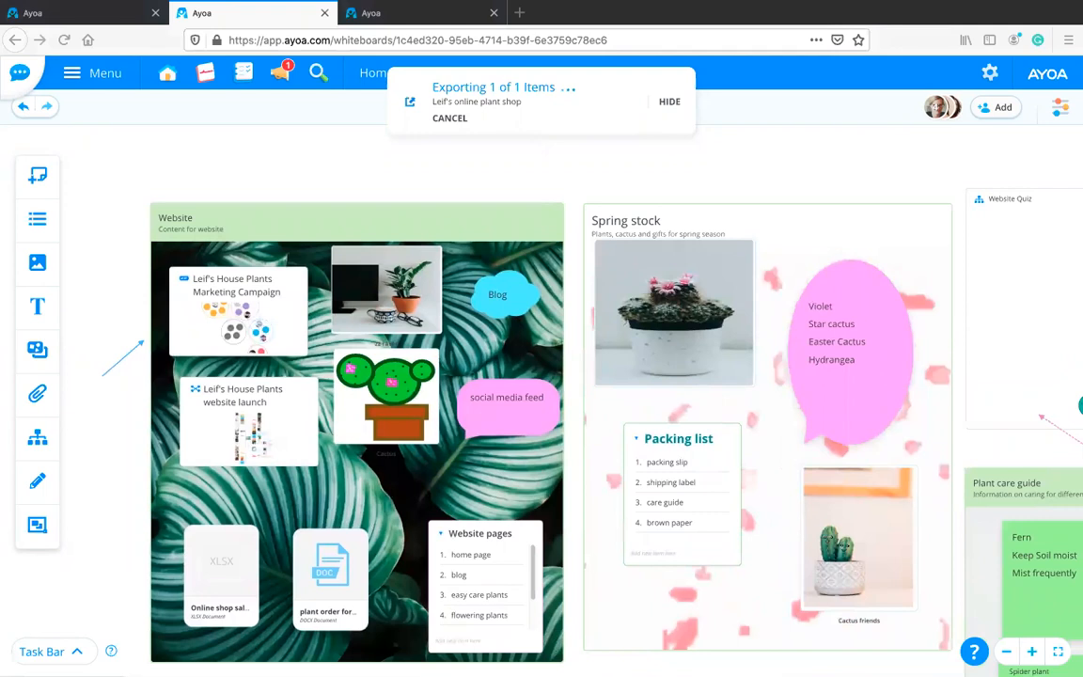
left_click_drag(656, 284, 578, 235)
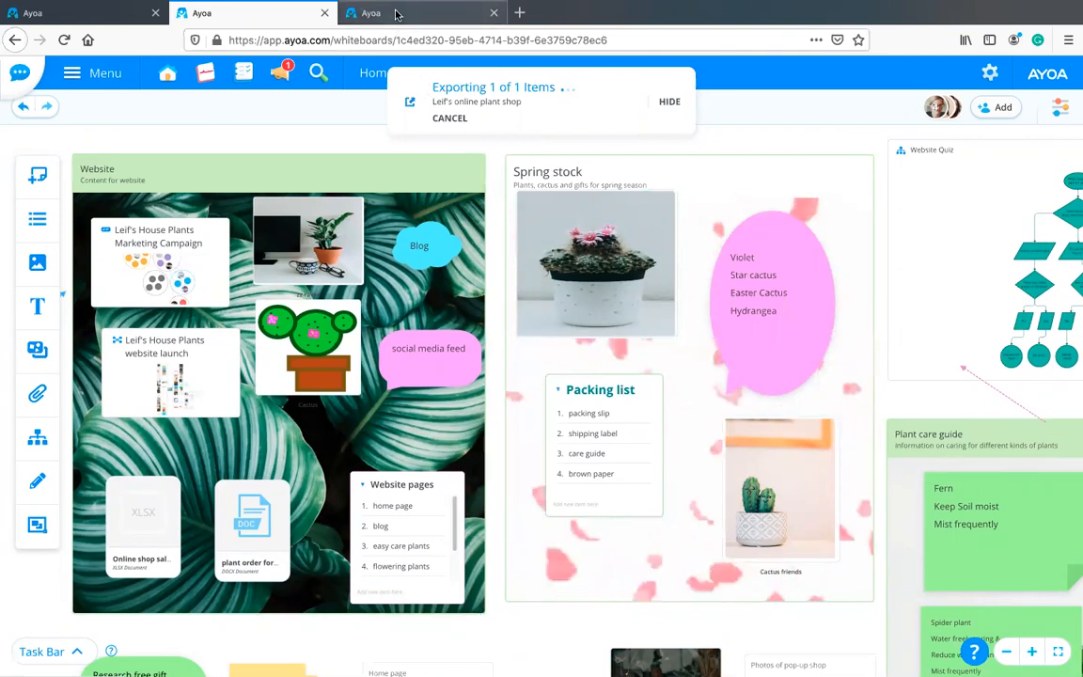
Return to the Leif's online plant shop whiteboard and open the task board exported from it
left_click(360, 13)
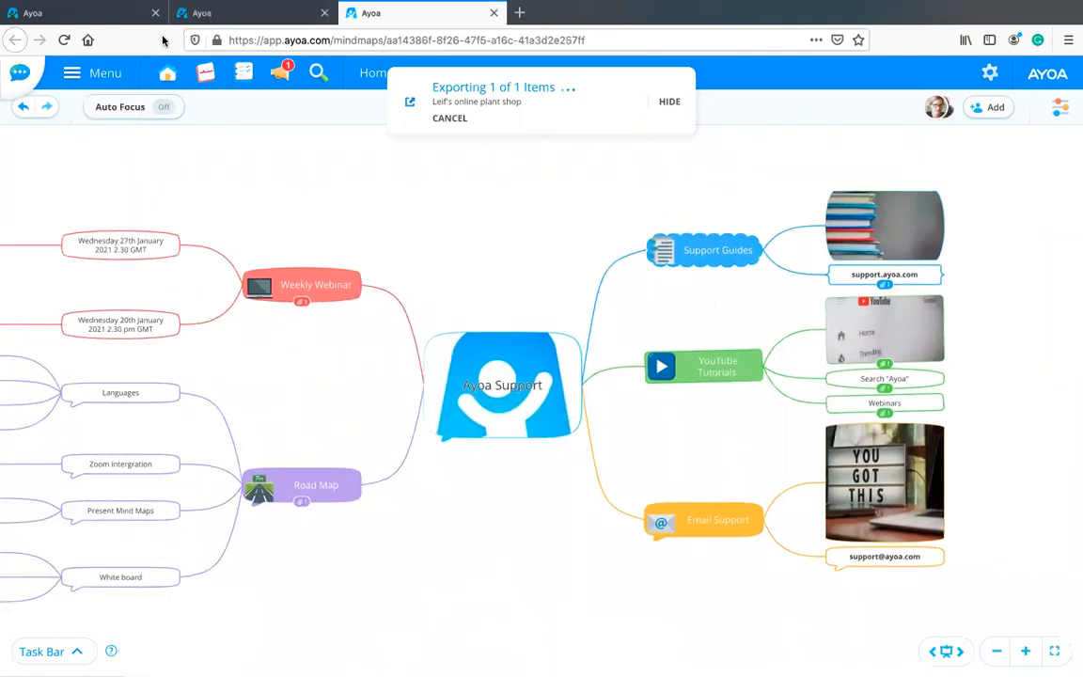
left_click(118, 15)
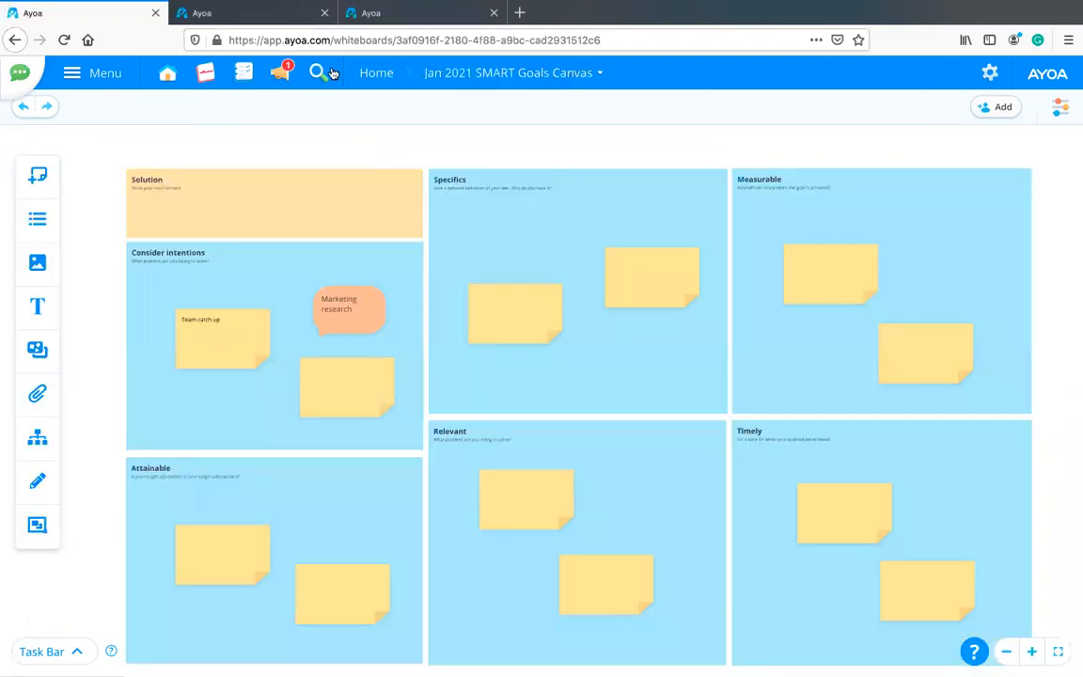
left_click(273, 14)
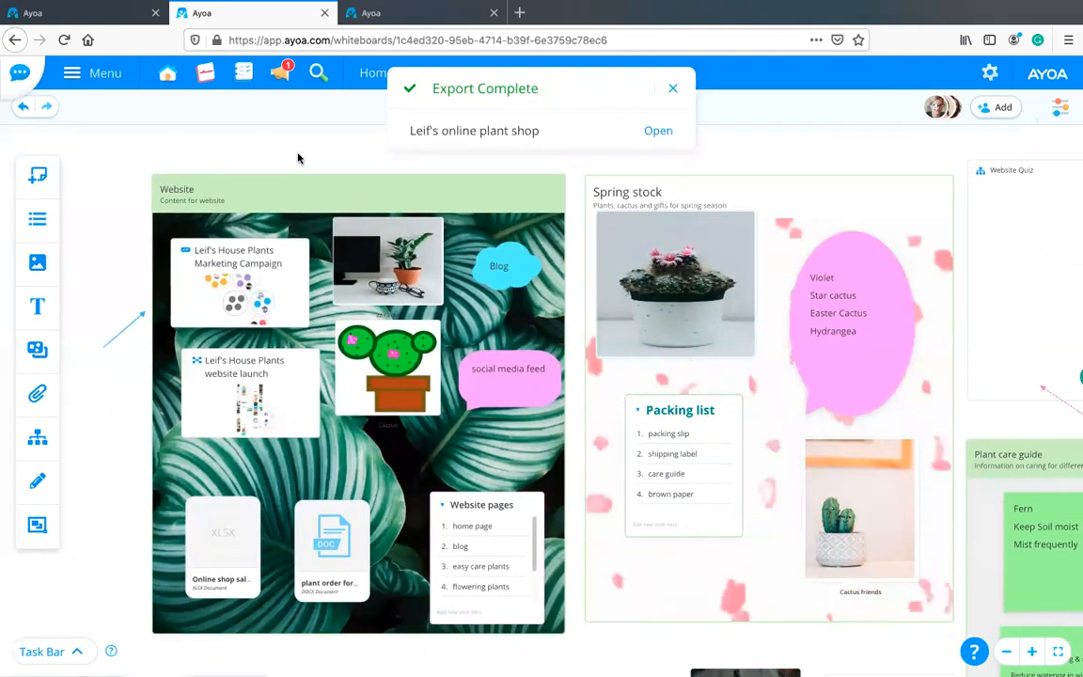
left_click(659, 132)
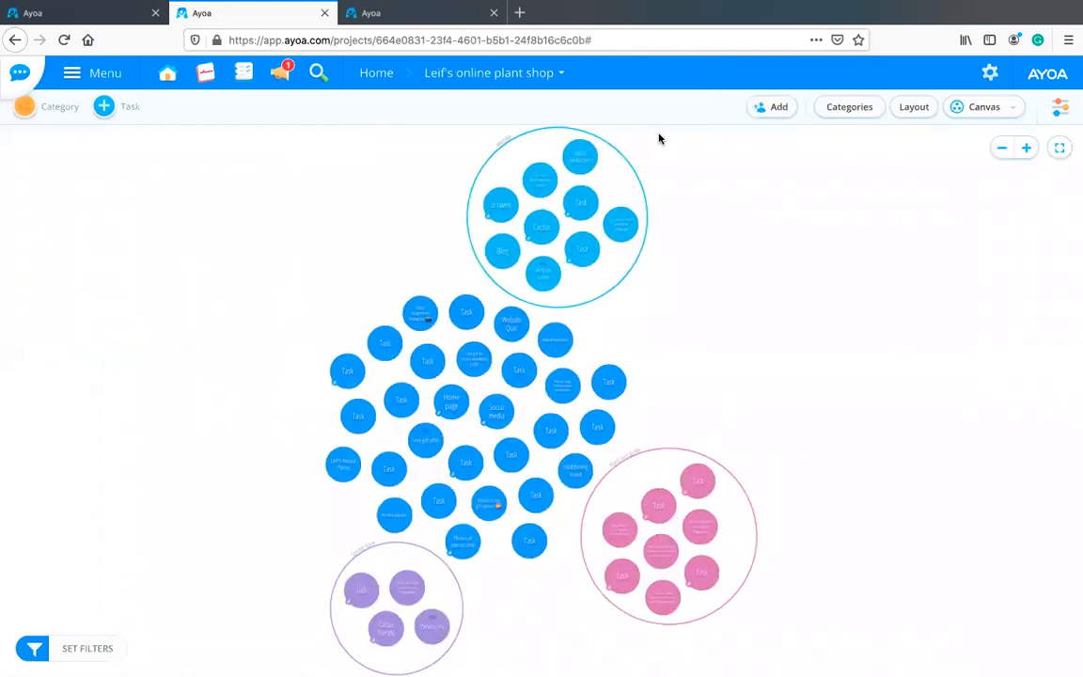
Examine the tasks in the Website category and open the unnamed task with an attachment next to Website pages
left_click_drag(700, 252, 712, 262)
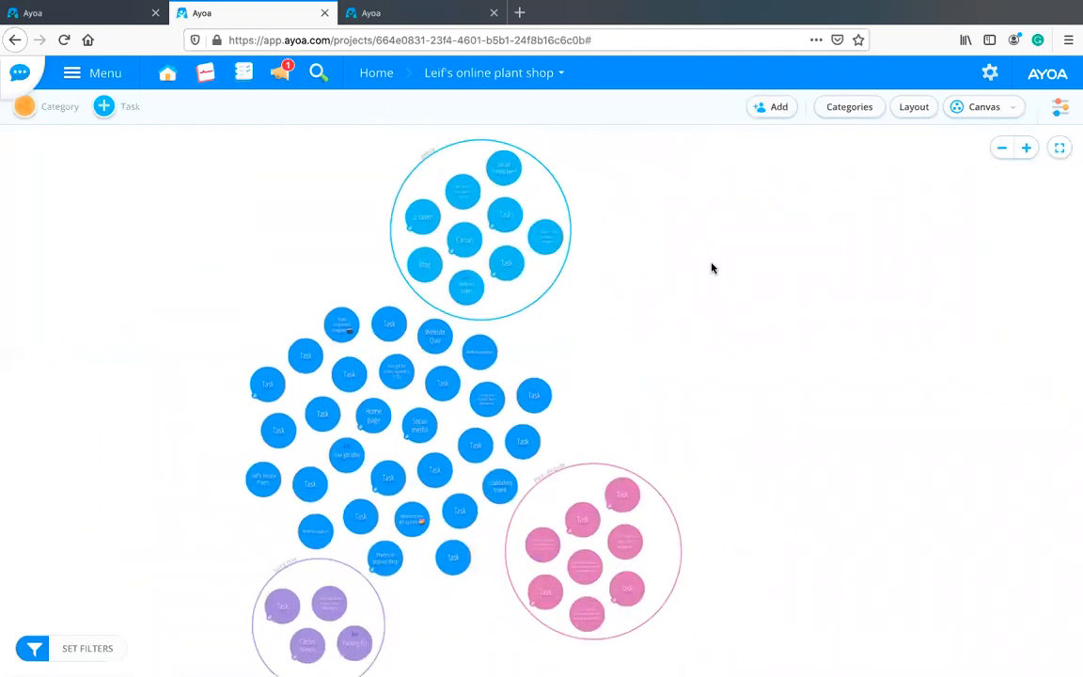
scroll(711, 260, "up", 5)
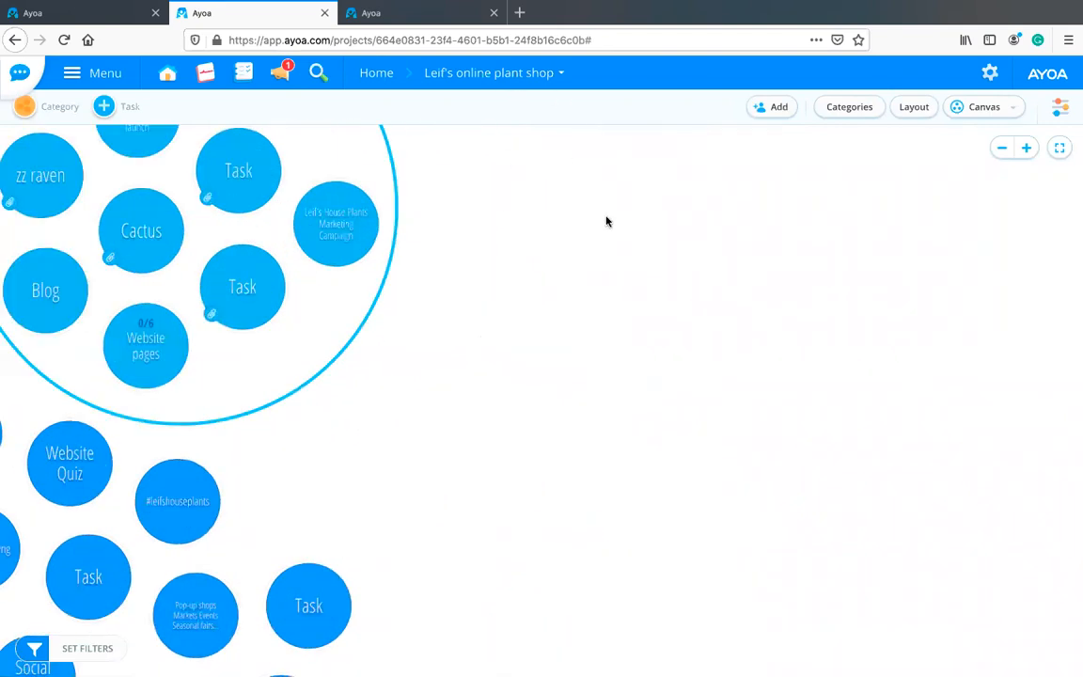
left_click_drag(655, 257, 844, 331)
left_click_drag(394, 285, 467, 360)
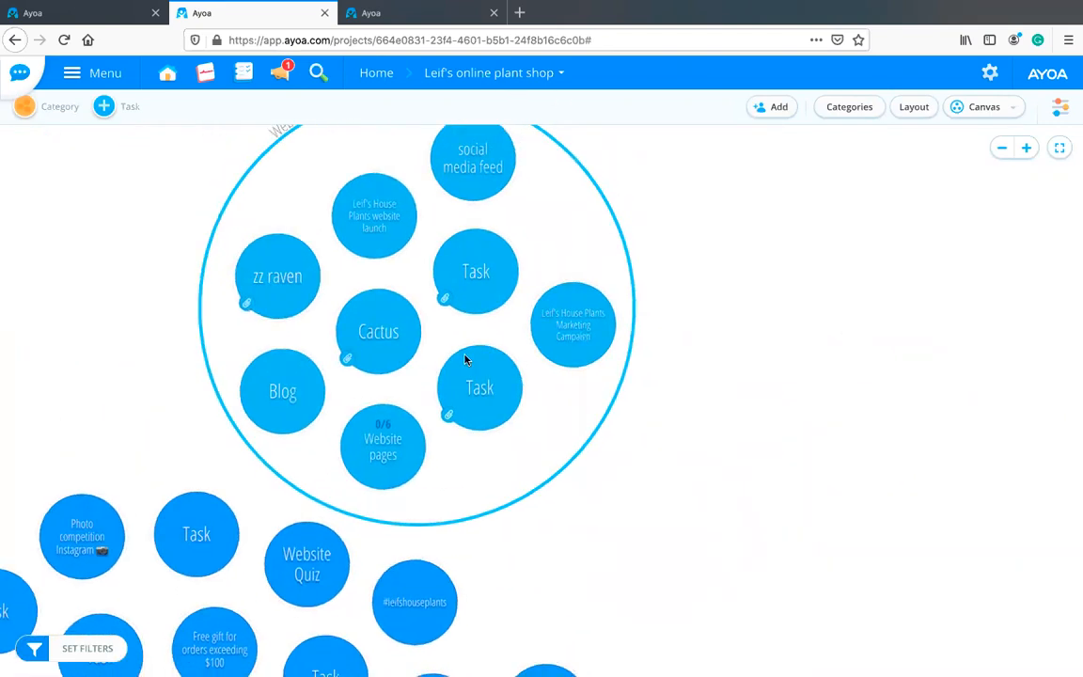
scroll(801, 440, "down", 2)
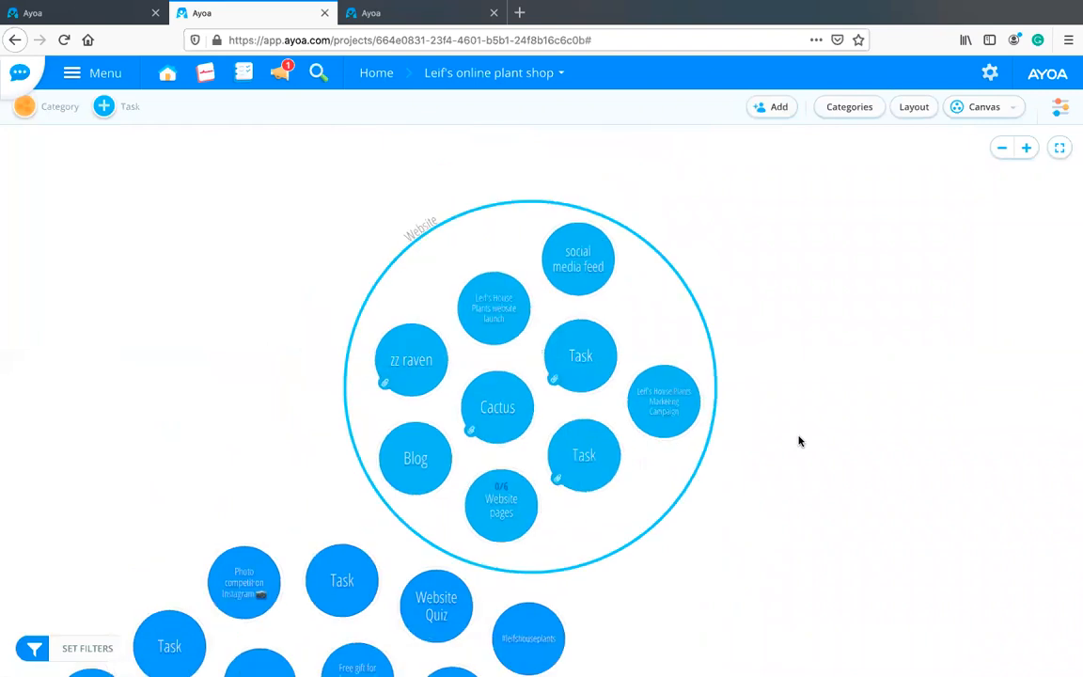
scroll(814, 486, "up", 3)
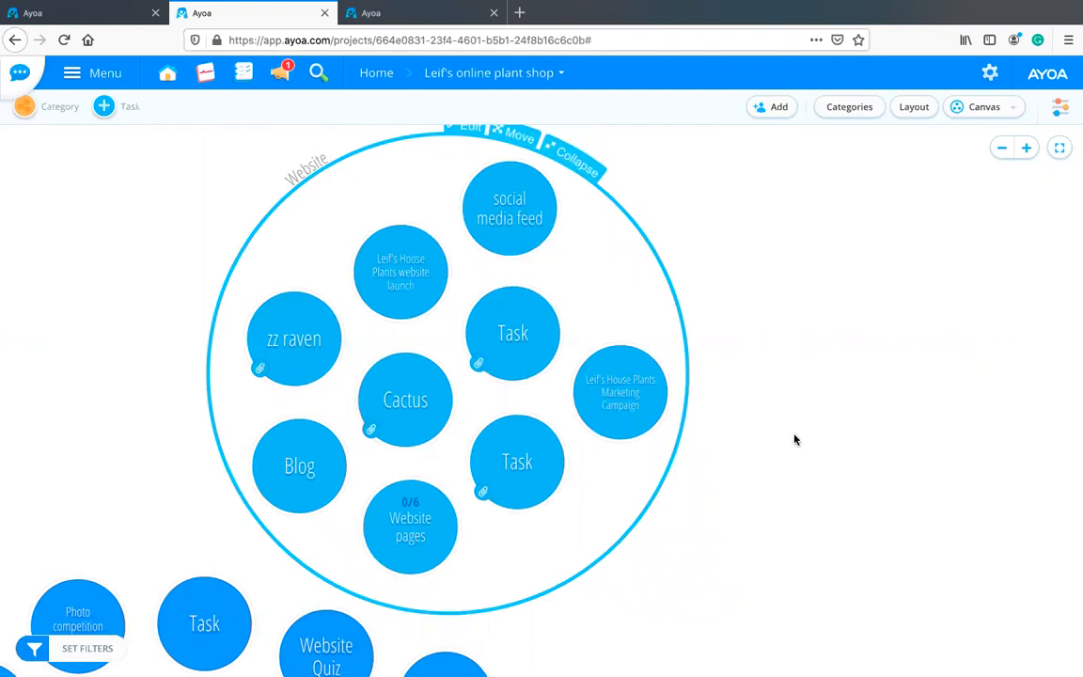
left_click_drag(795, 436, 811, 364)
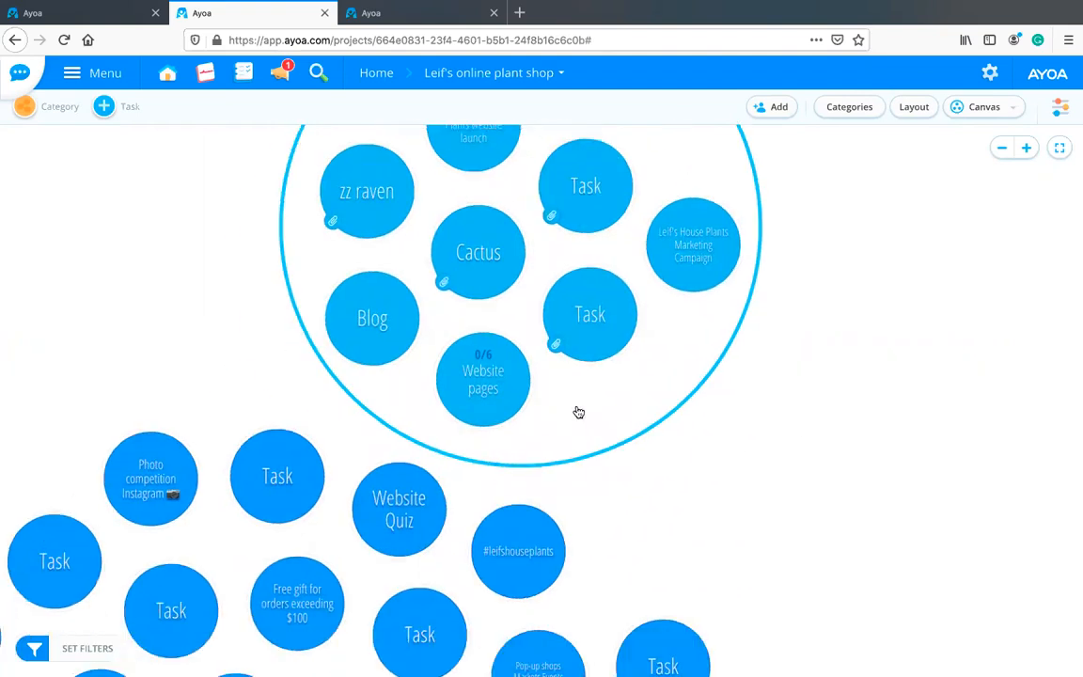
left_click(582, 410)
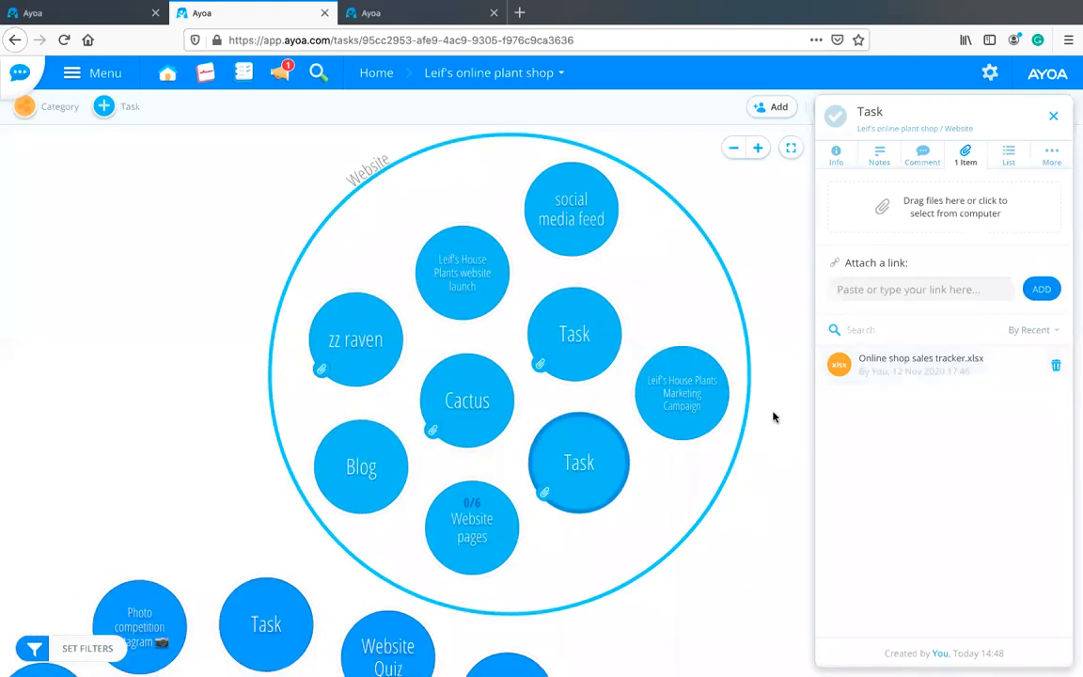
Close the task's details and examine the uncategorised tasks and the Spring stock and Plant care guide categories
scroll(757, 415, "down", 2)
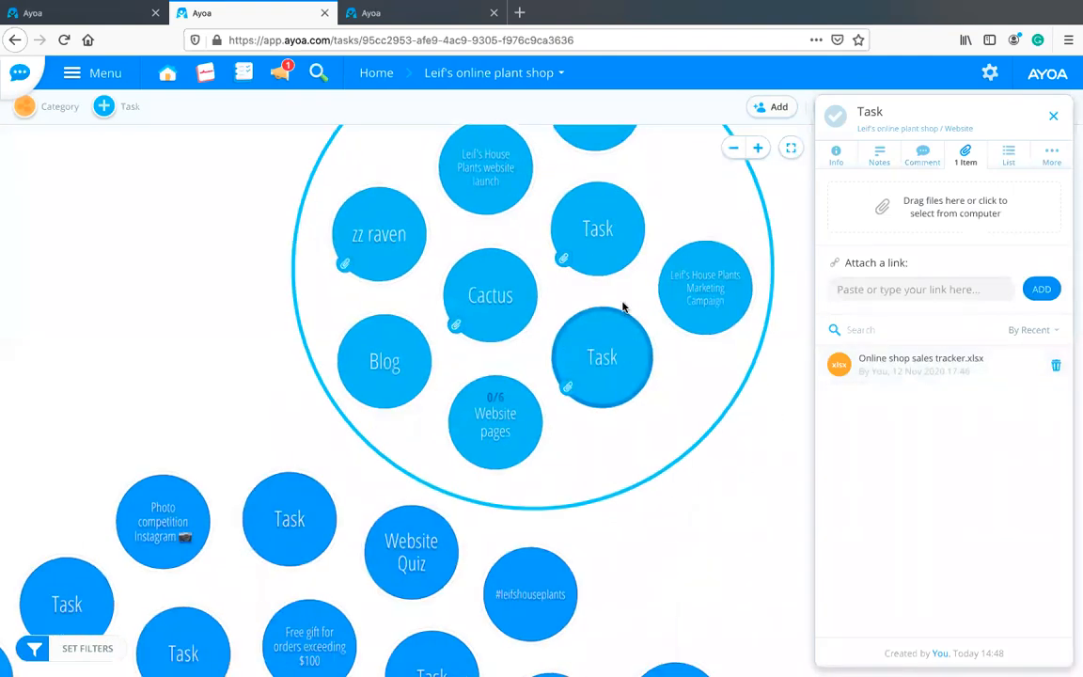
scroll(565, 498, "down", 3)
left_click_drag(578, 499, 720, 356)
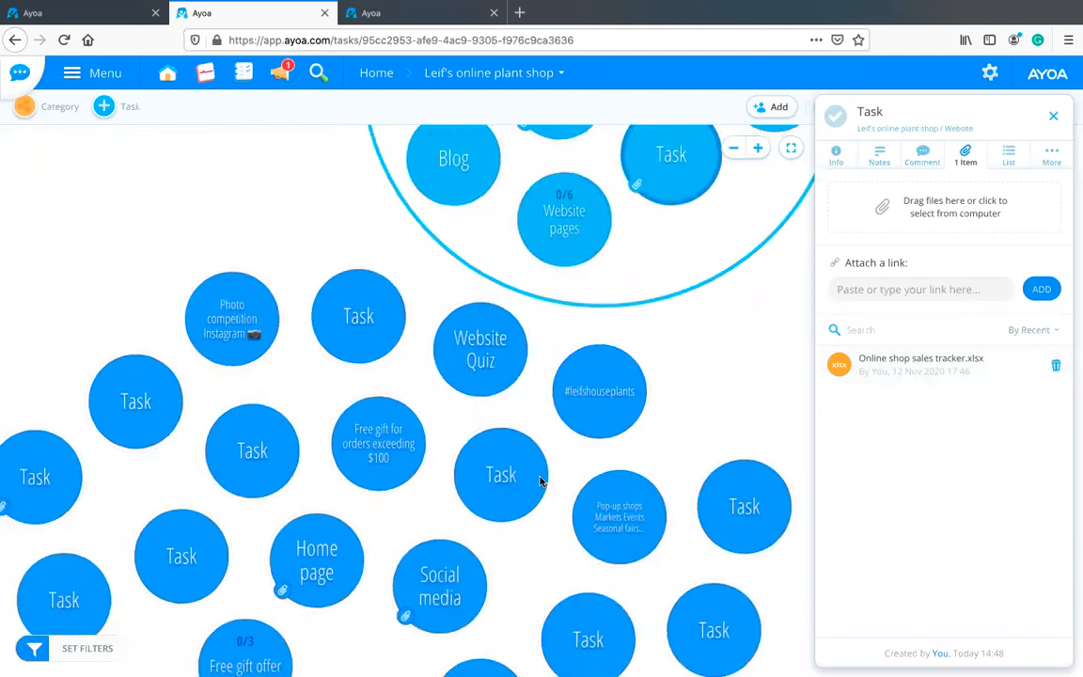
scroll(559, 498, "down", 3)
left_click(234, 450)
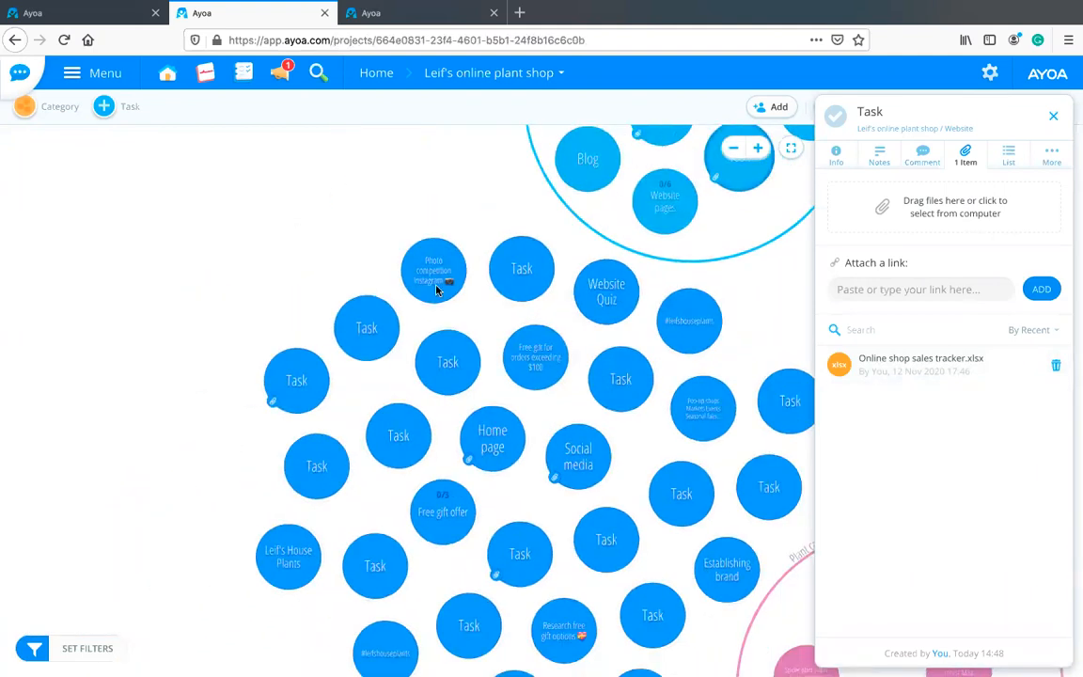
scroll(291, 475, "down", 5)
left_click_drag(338, 539, 470, 493)
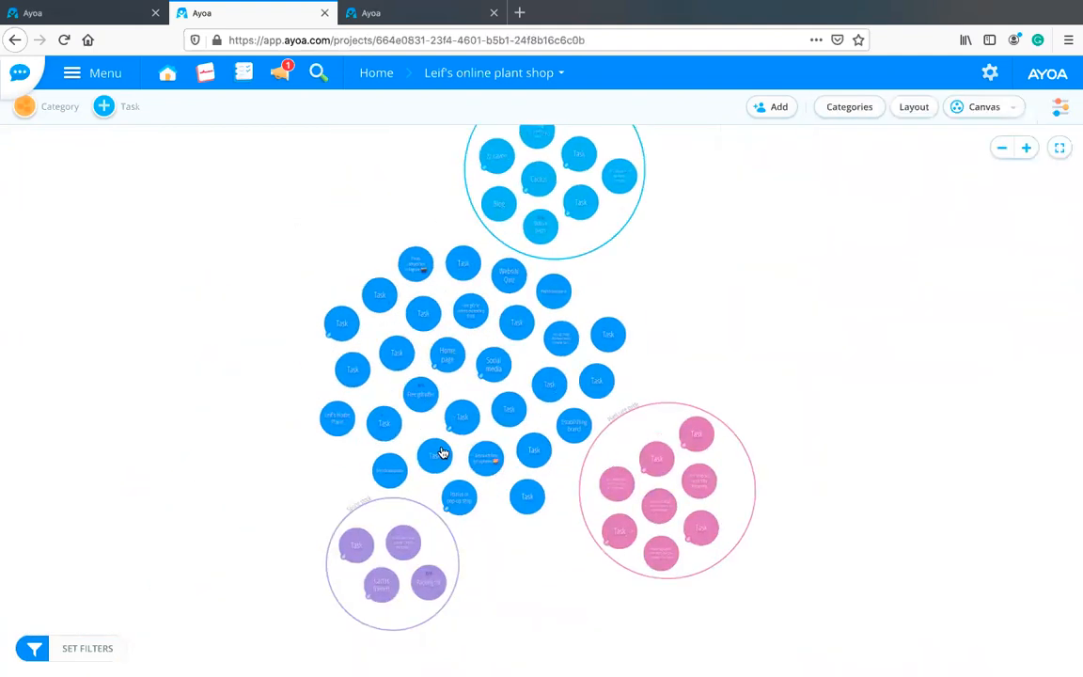
scroll(435, 453, "up", 4)
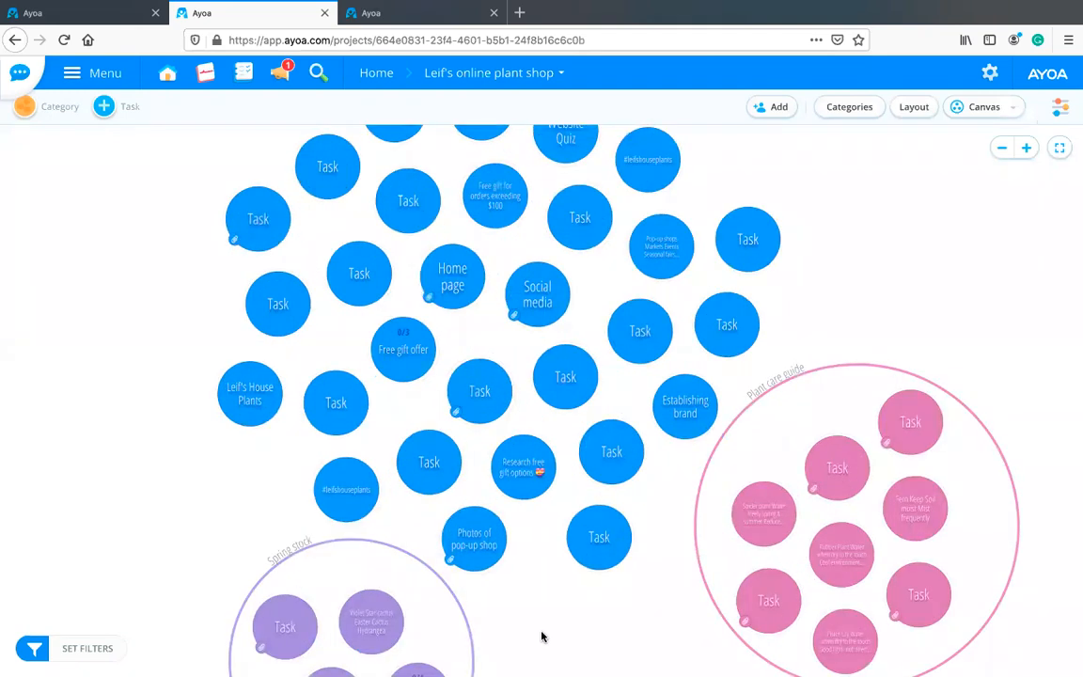
scroll(549, 508, "down", 3)
scroll(556, 551, "up", 2)
left_click_drag(575, 578, 264, 587)
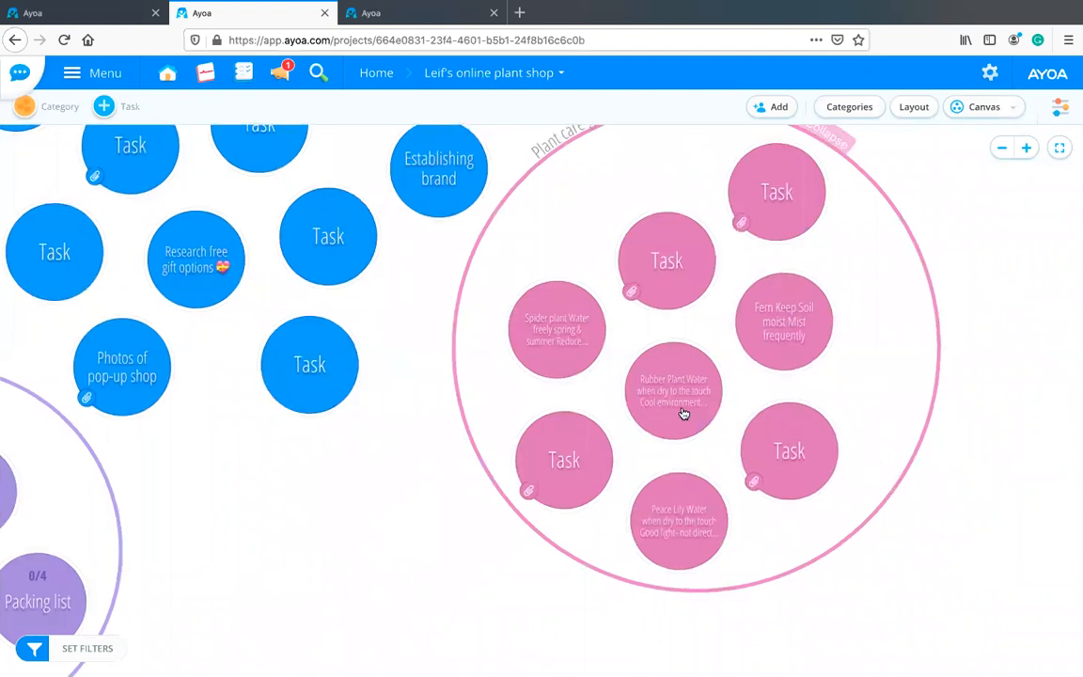
Set the Rubber Plant task in the Plant care guide category to 45% progress and assign it to yourself
left_click(664, 404)
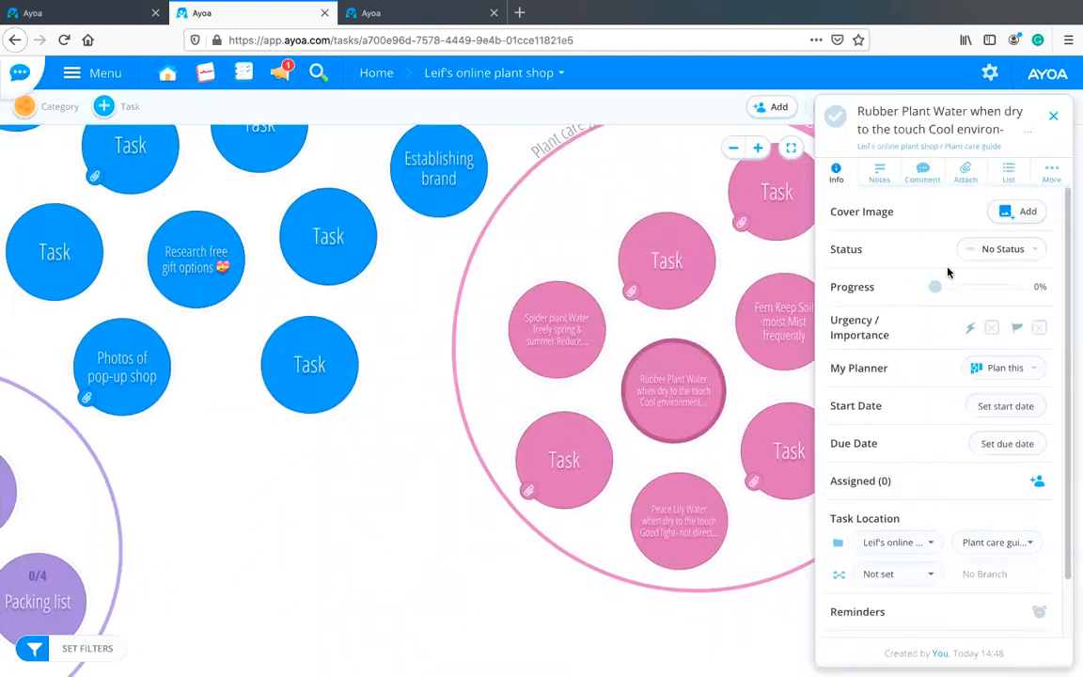
left_click_drag(935, 288, 969, 287)
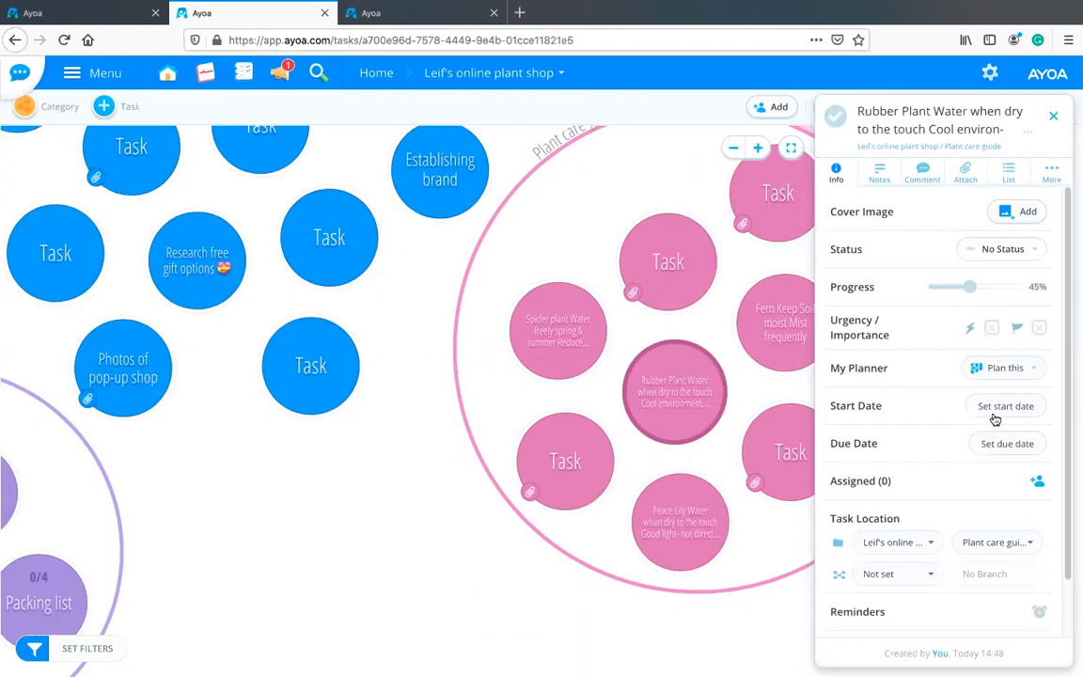
left_click(1040, 482)
left_click(884, 575)
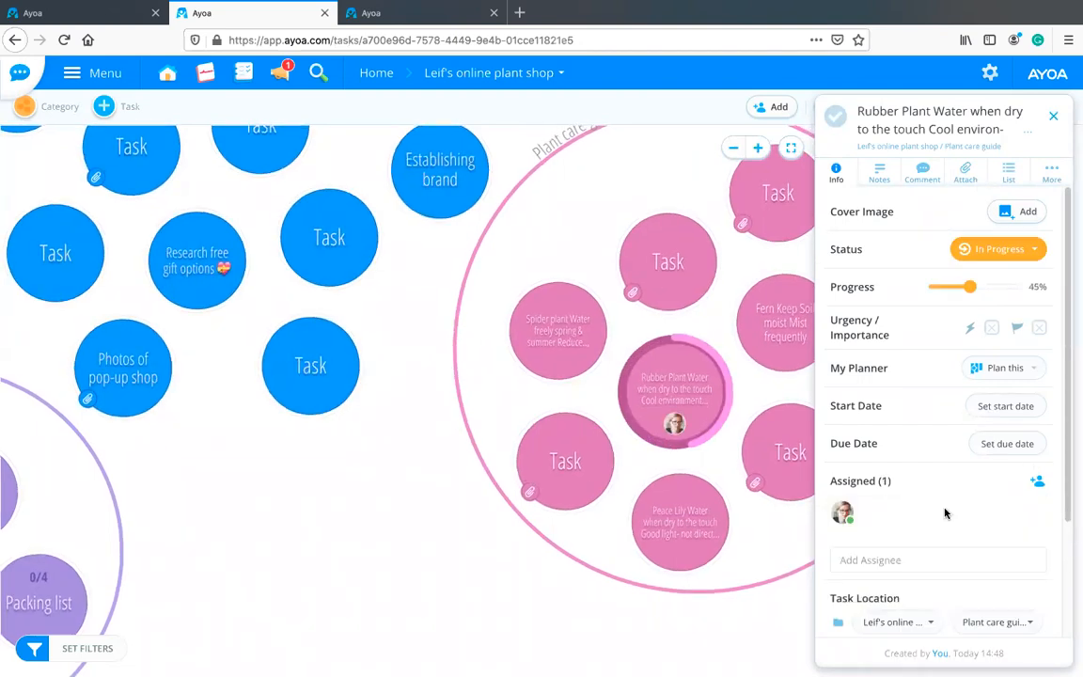
left_click_drag(339, 507, 412, 559)
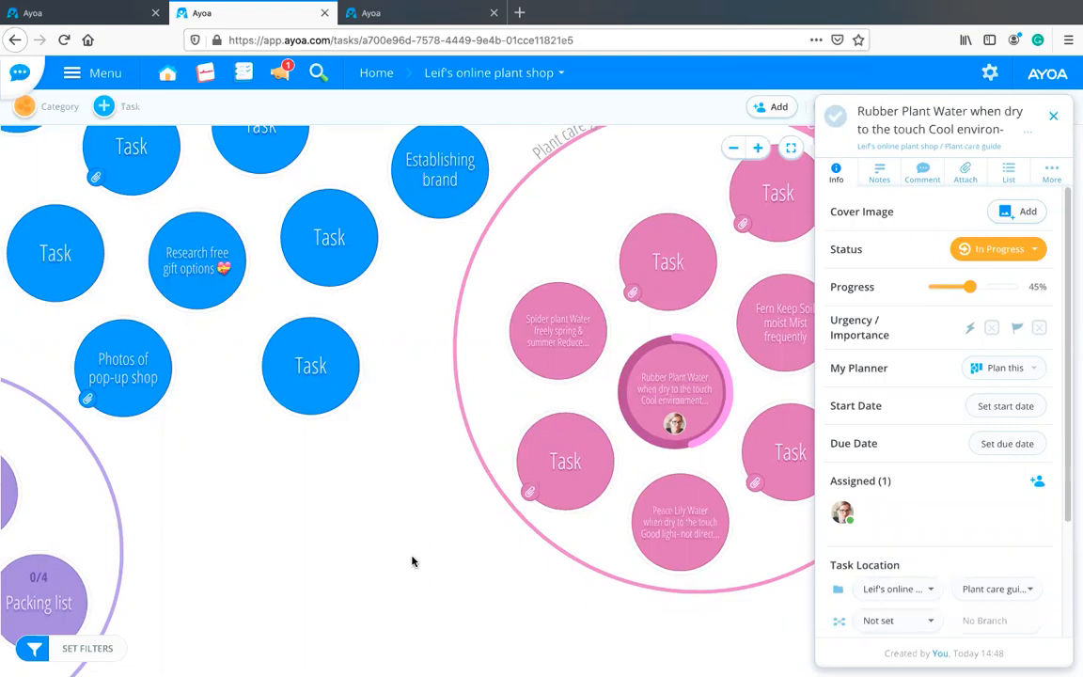
Leave the task board for the Ayoa Support mind map and dismiss the export notification there
left_click(78, 14)
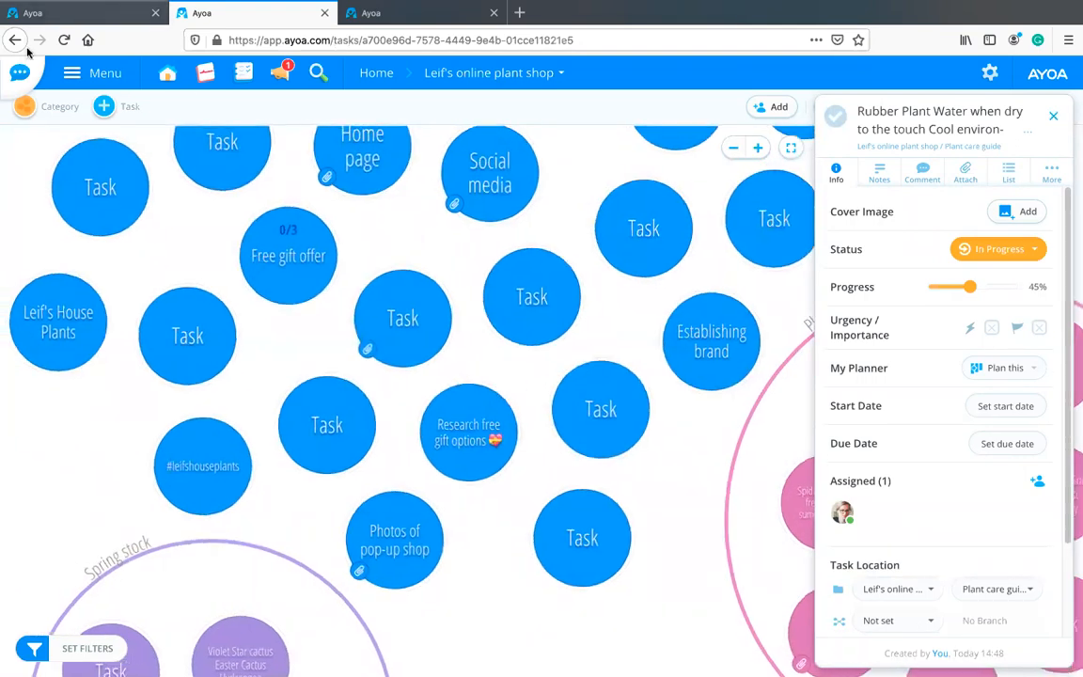
left_click(449, 120)
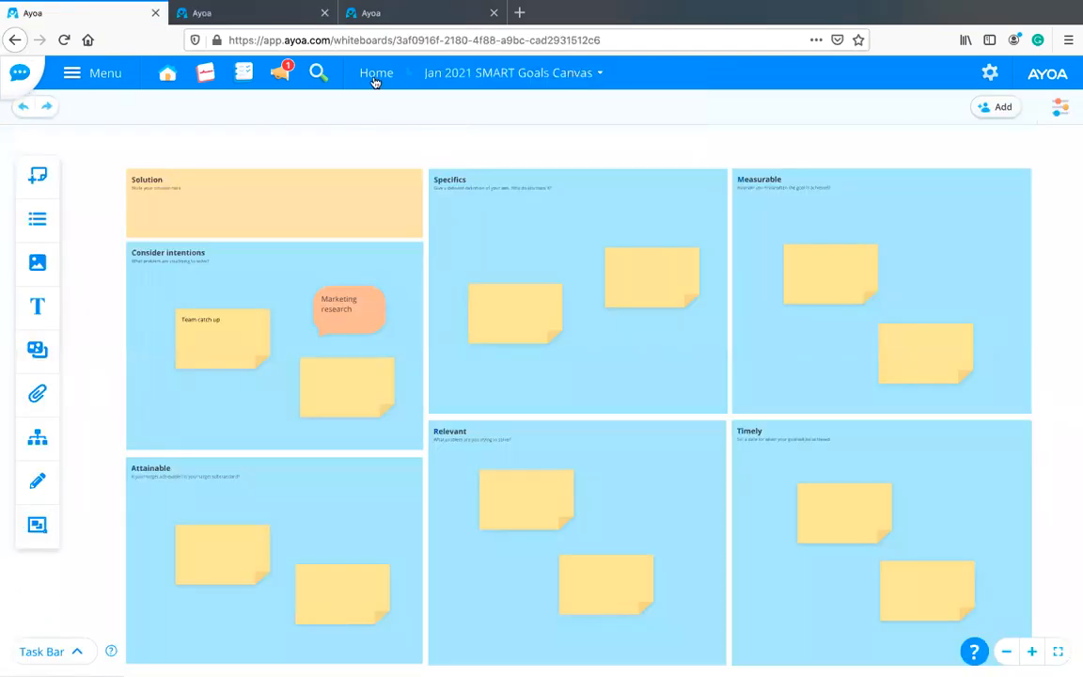
left_click(372, 13)
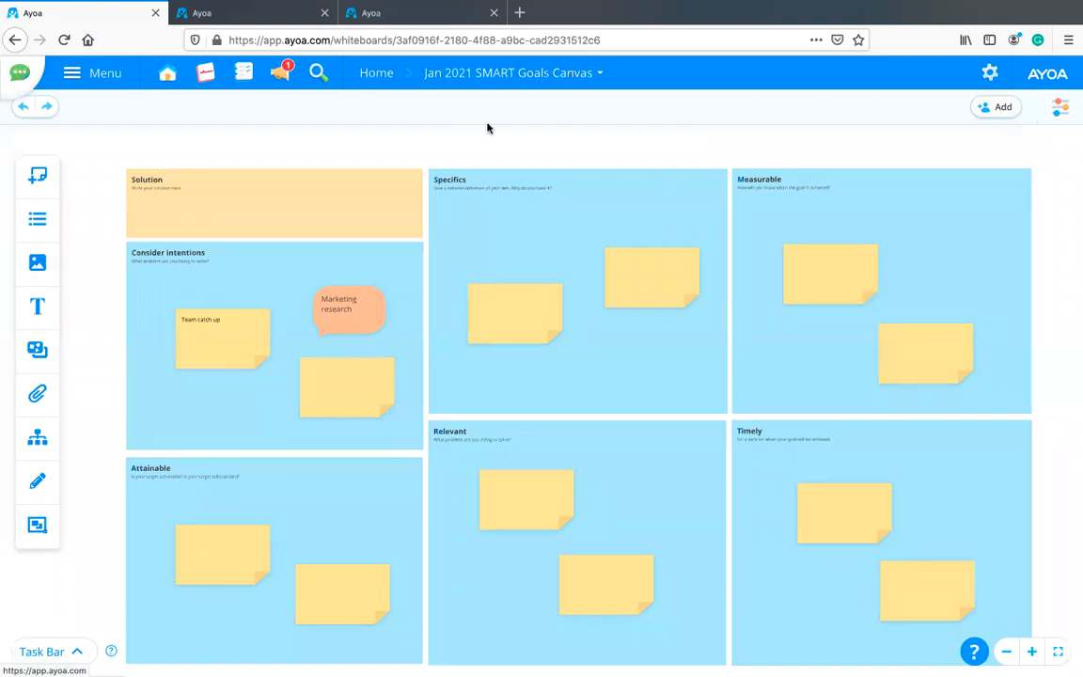
left_click(450, 120)
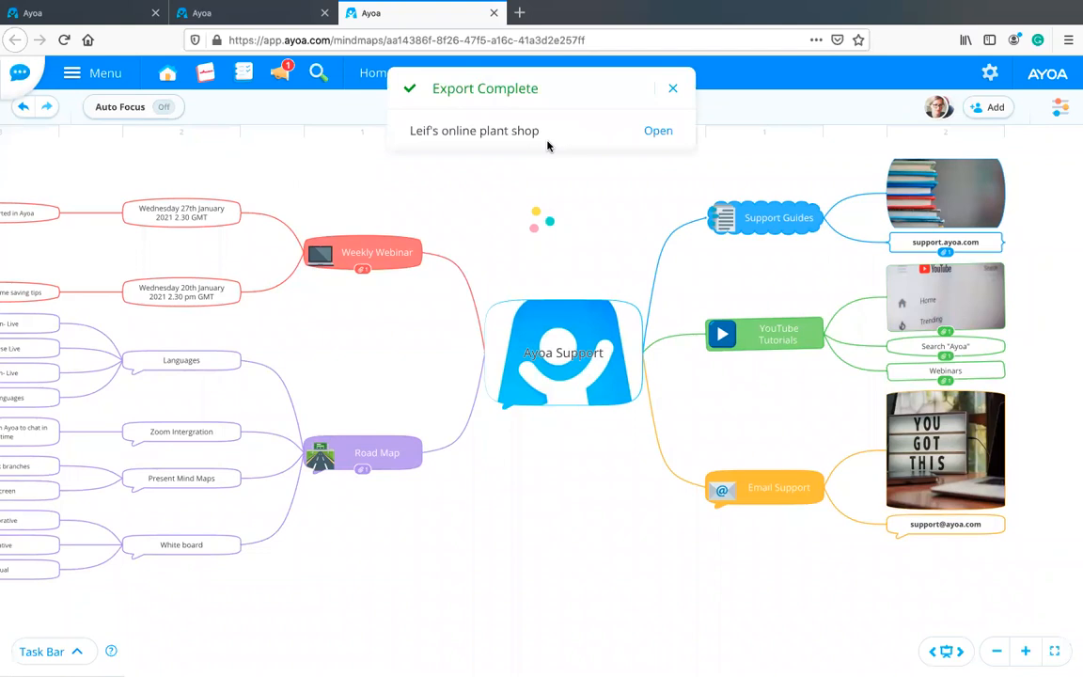
left_click(673, 90)
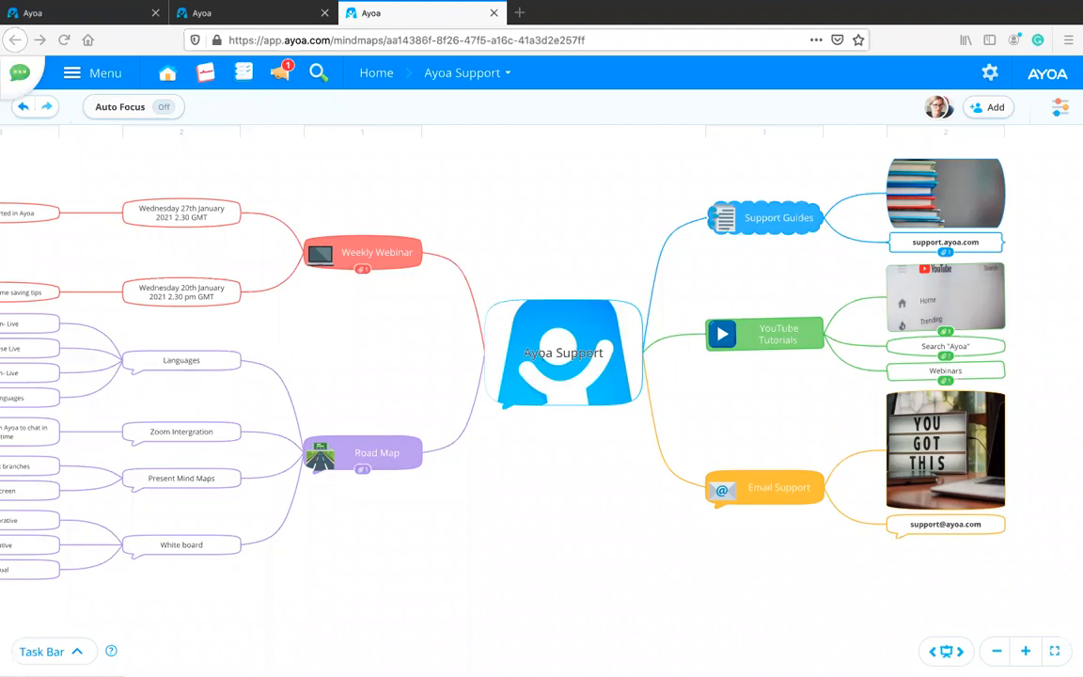
Examine the Support Guides, YouTube Tutorials and Email Support branches of the Ayoa Support mind map
left_click(101, 20)
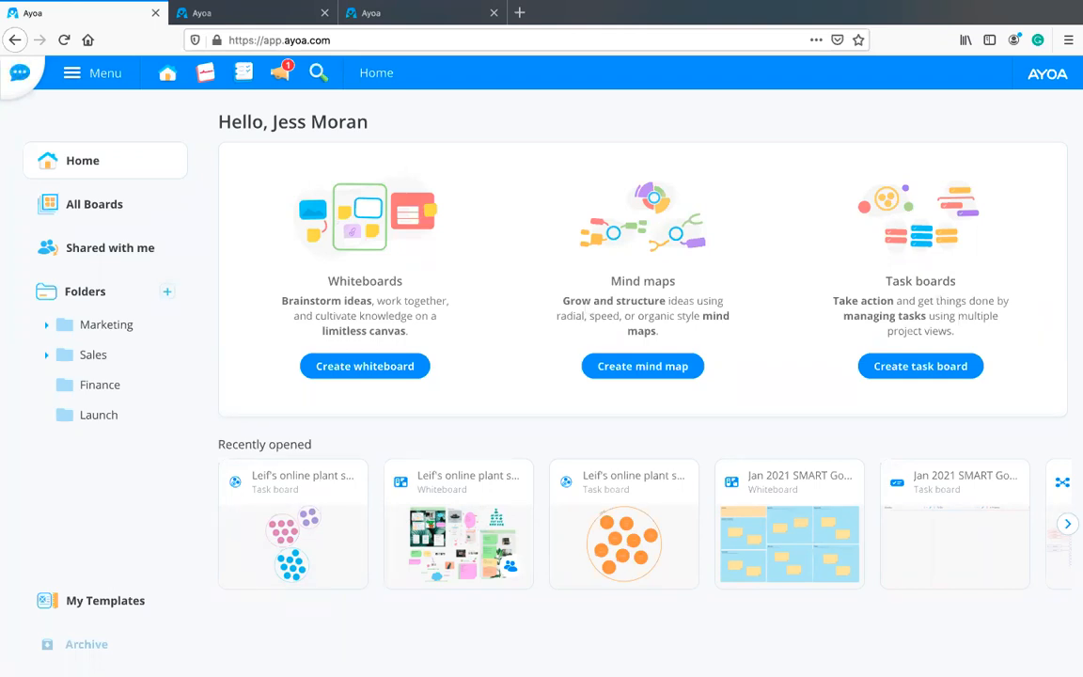
left_click(387, 15)
left_click_drag(558, 180, 320, 148)
scroll(437, 228, "up", 3)
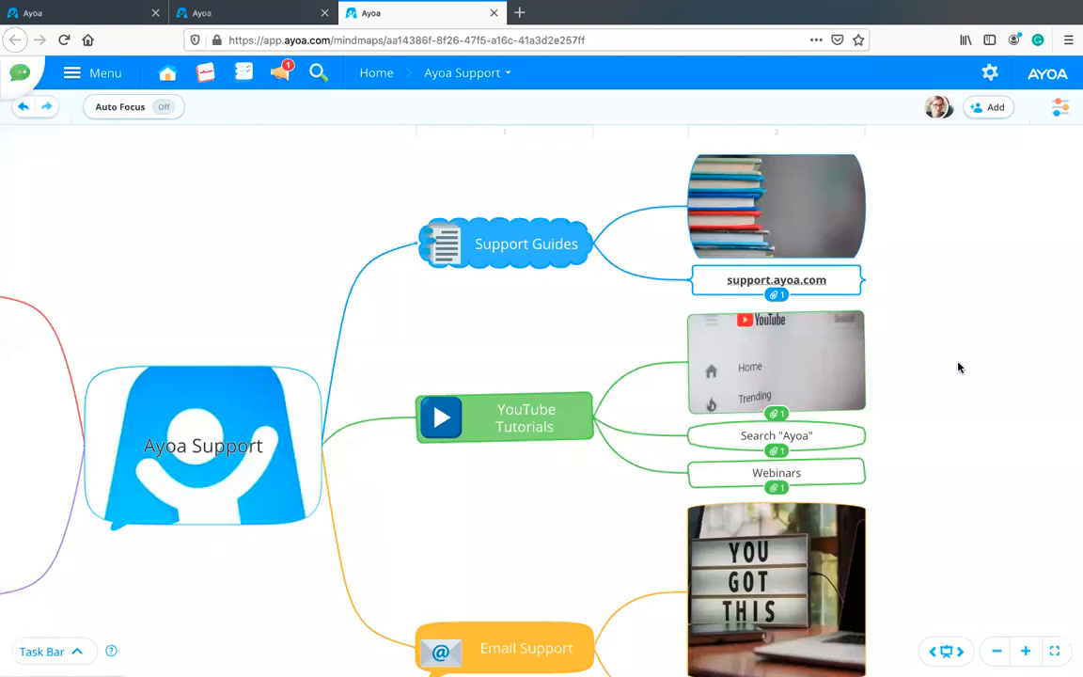
left_click_drag(961, 368, 972, 259)
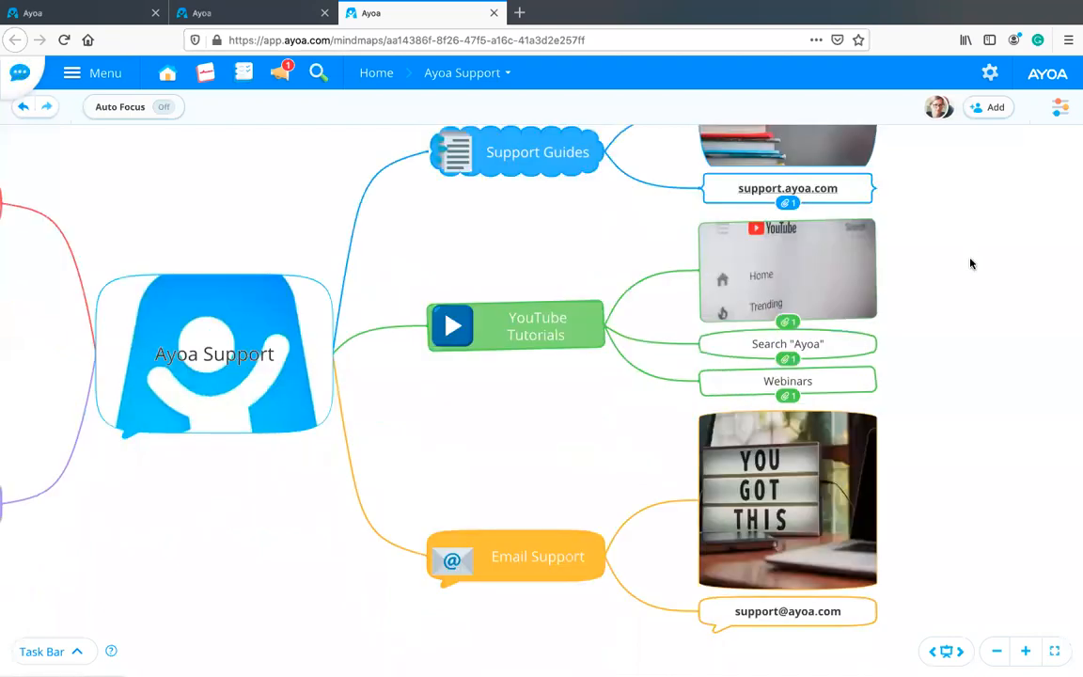
left_click_drag(573, 413, 608, 386)
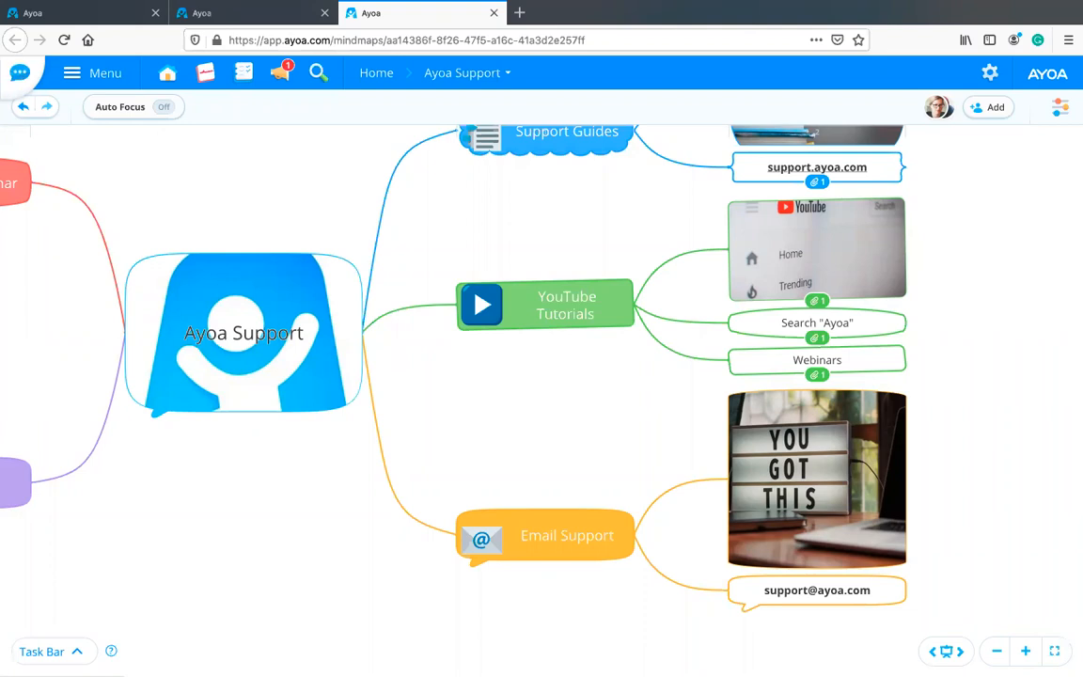
left_click_drag(558, 427, 430, 396)
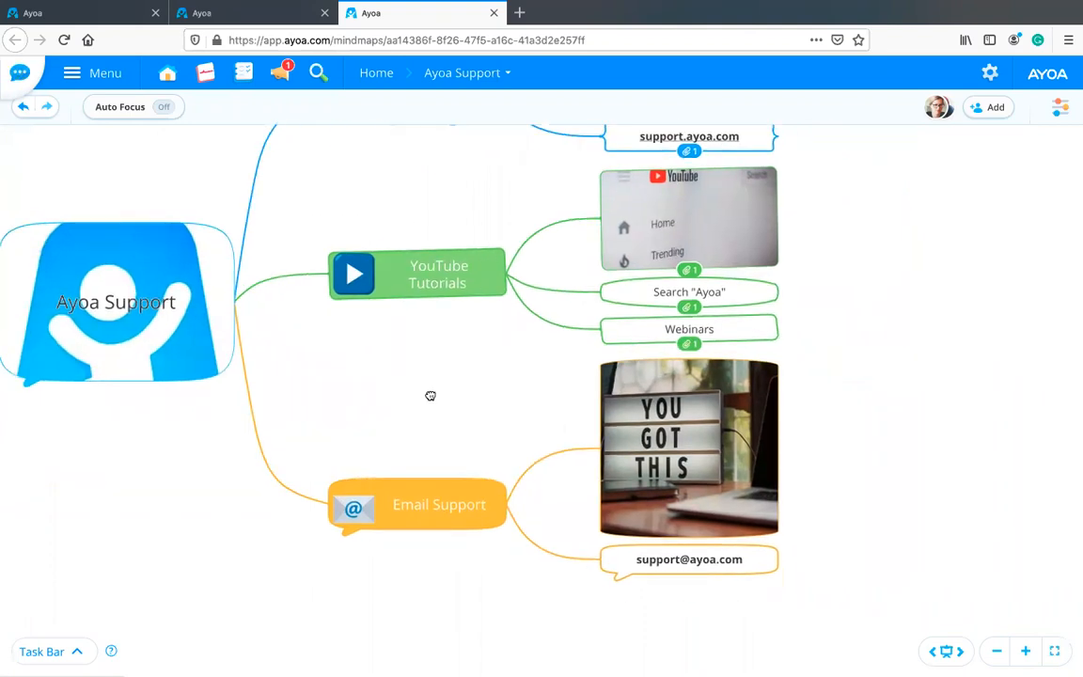
mouse_move(436, 477)
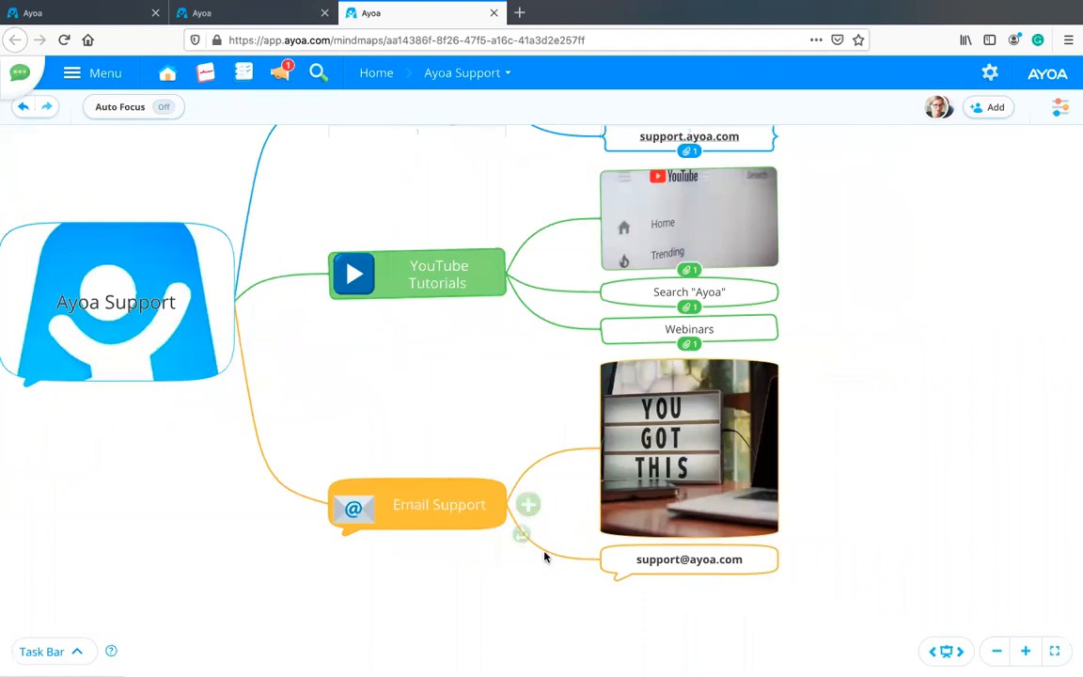
left_click_drag(857, 440, 927, 401)
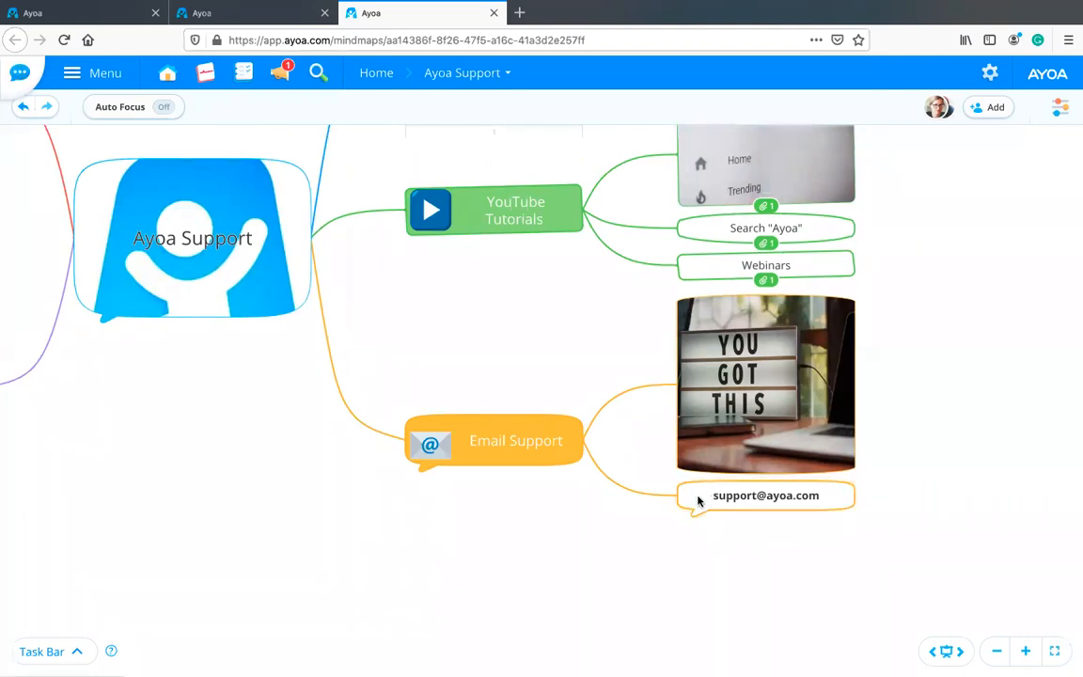
Examine the Weekly Webinar branch with its January sessions and the Road Map branch, comparing them with the support branches
left_click_drag(198, 432, 542, 544)
mouse_move(464, 476)
left_mouse_down()
mouse_move(752, 488)
mouse_move(818, 473)
left_mouse_up()
mouse_move(672, 477)
left_mouse_down()
mouse_move(754, 486)
mouse_move(820, 457)
left_mouse_up()
left_click(643, 426)
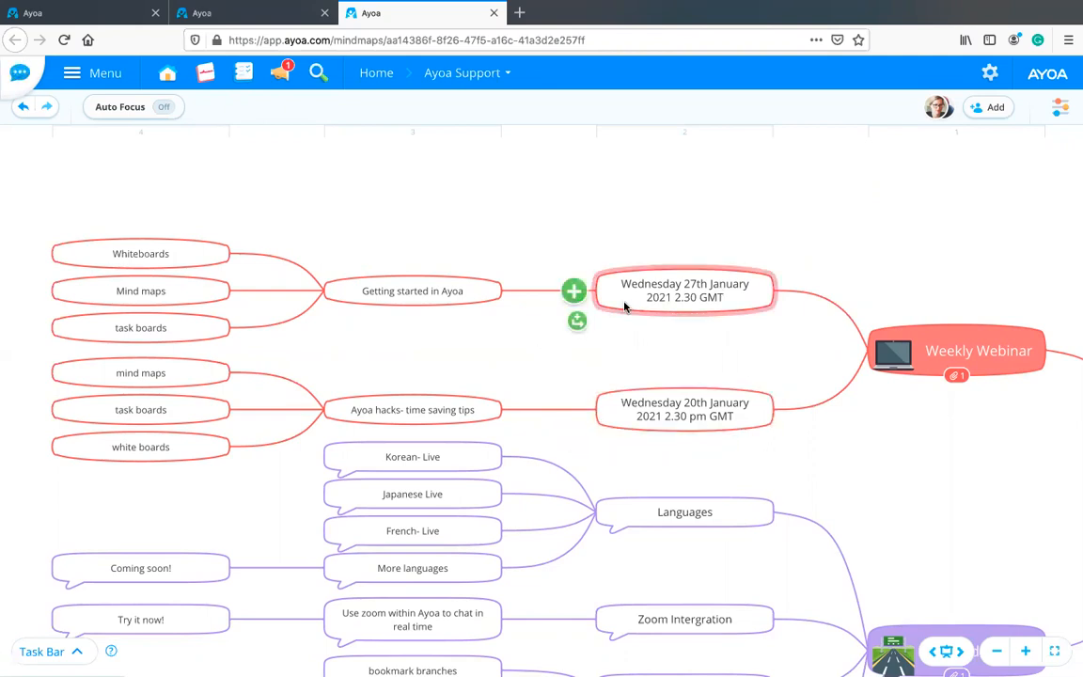
left_click_drag(398, 213, 466, 215)
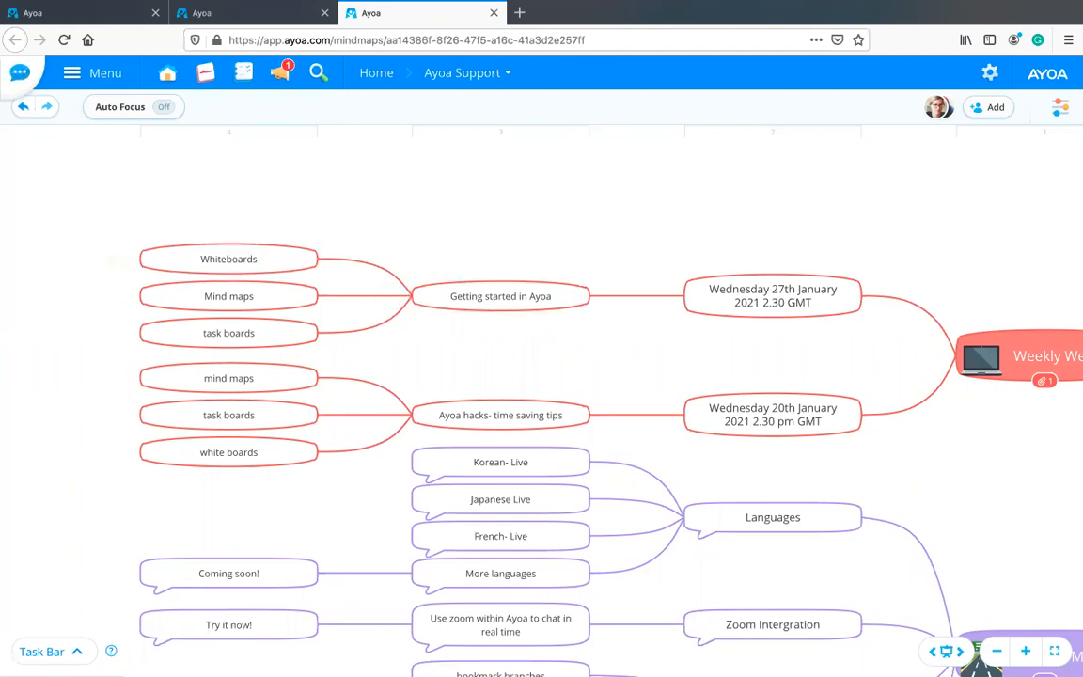
left_click_drag(687, 433, 331, 352)
left_click_drag(1006, 583, 641, 537)
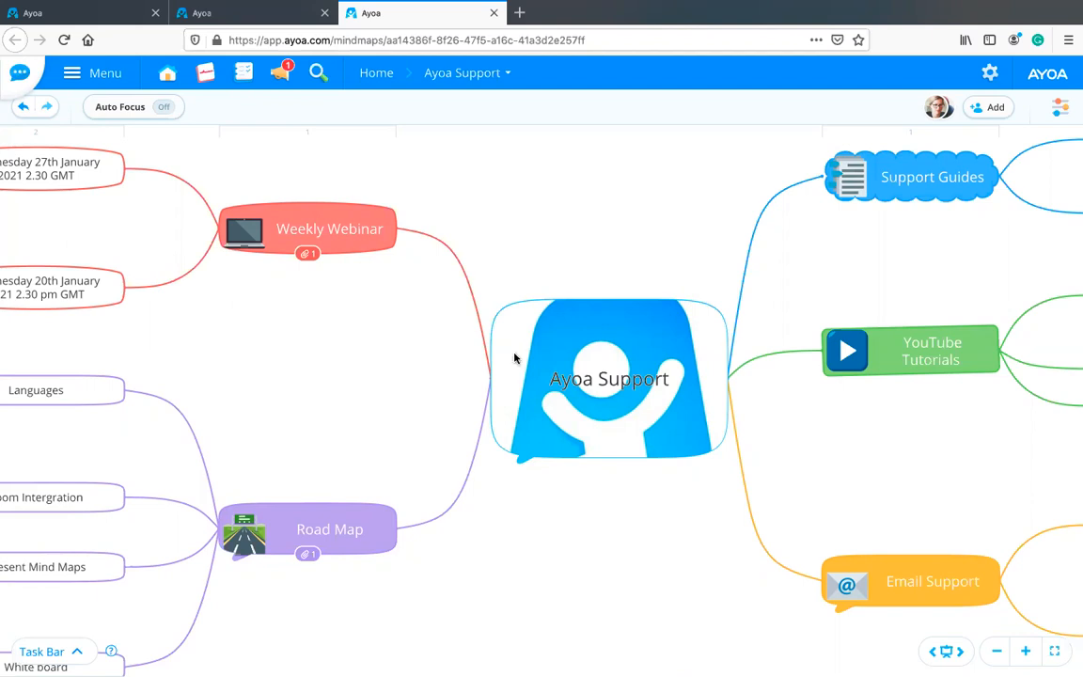
left_click_drag(560, 382, 520, 355)
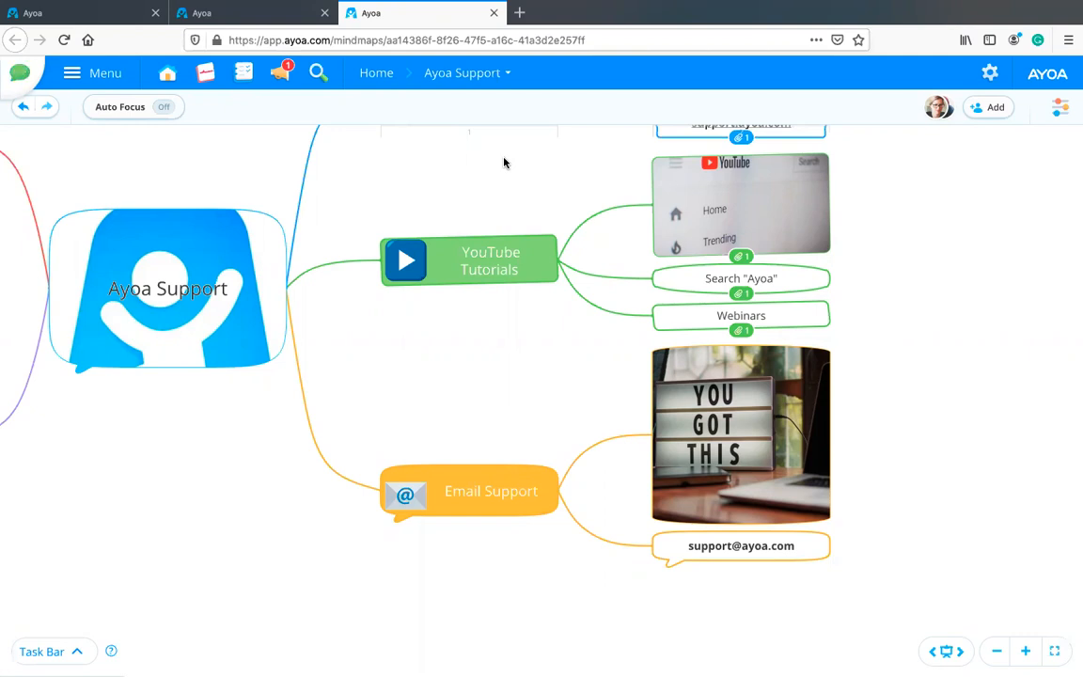
left_click_drag(352, 216, 975, 404)
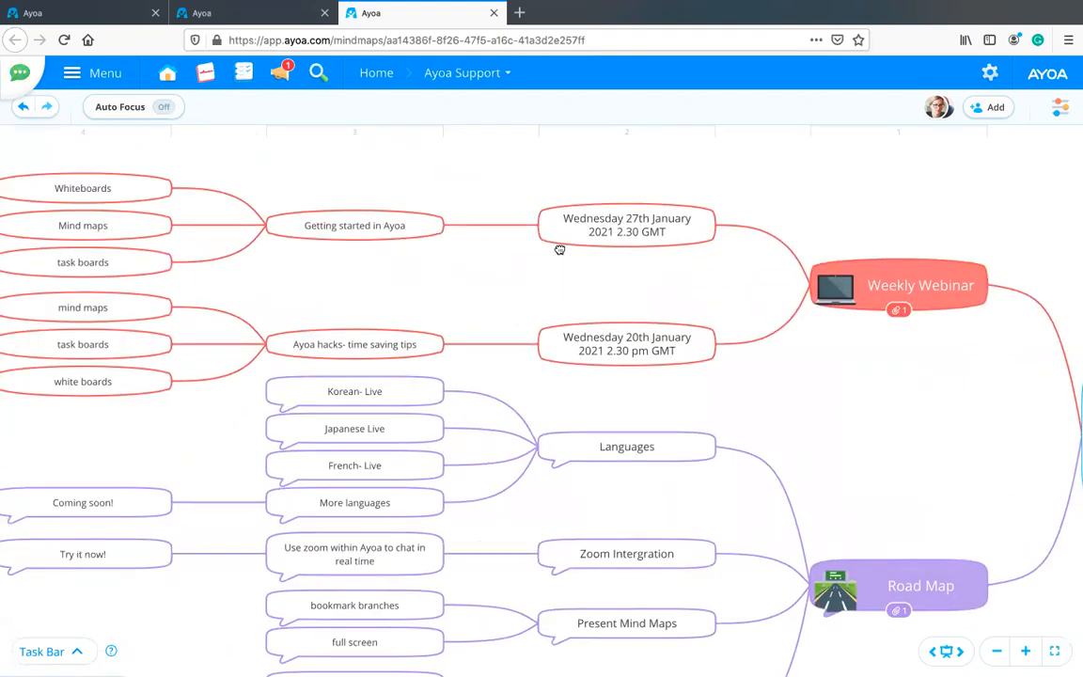
left_click_drag(560, 251, 537, 237)
mouse_move(604, 259)
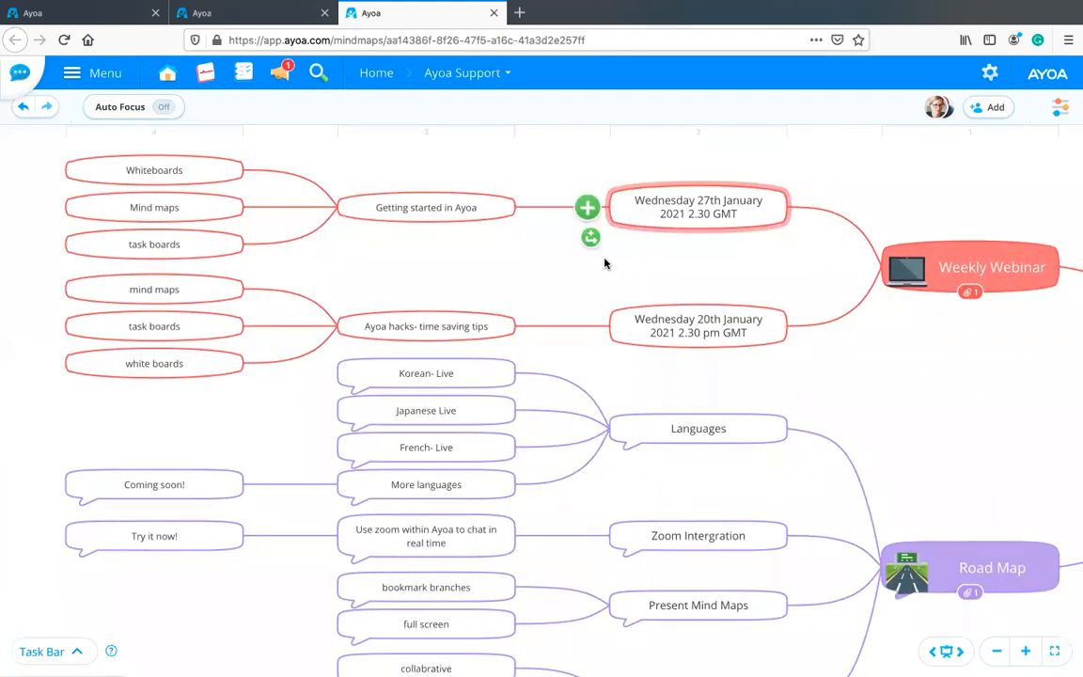